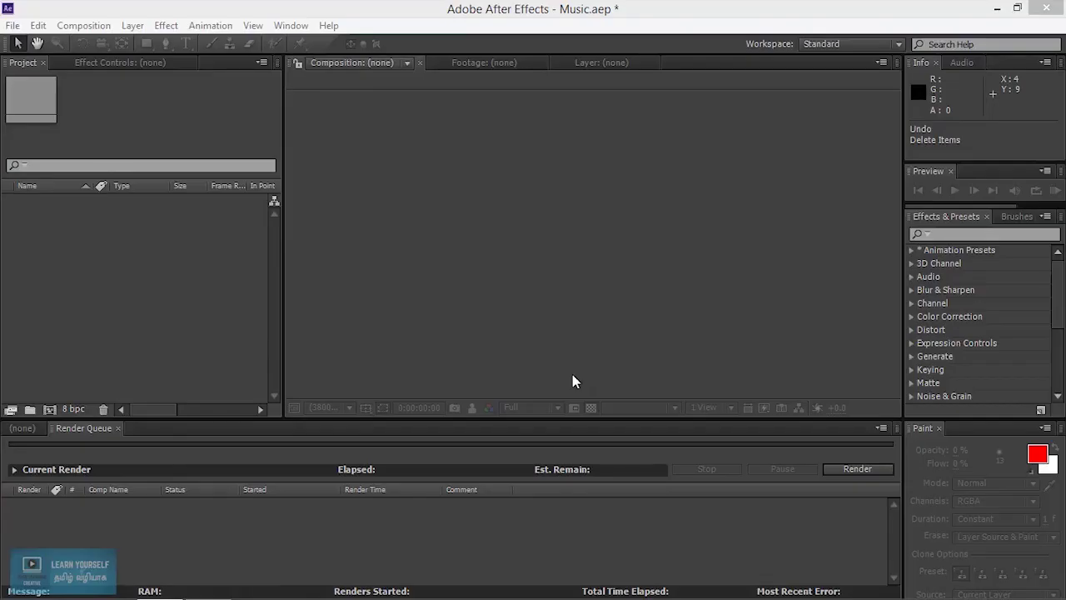
Step: Create Comp 1 at the default 1920x1080, 24 fps, 21 s settings
left_click(21, 428)
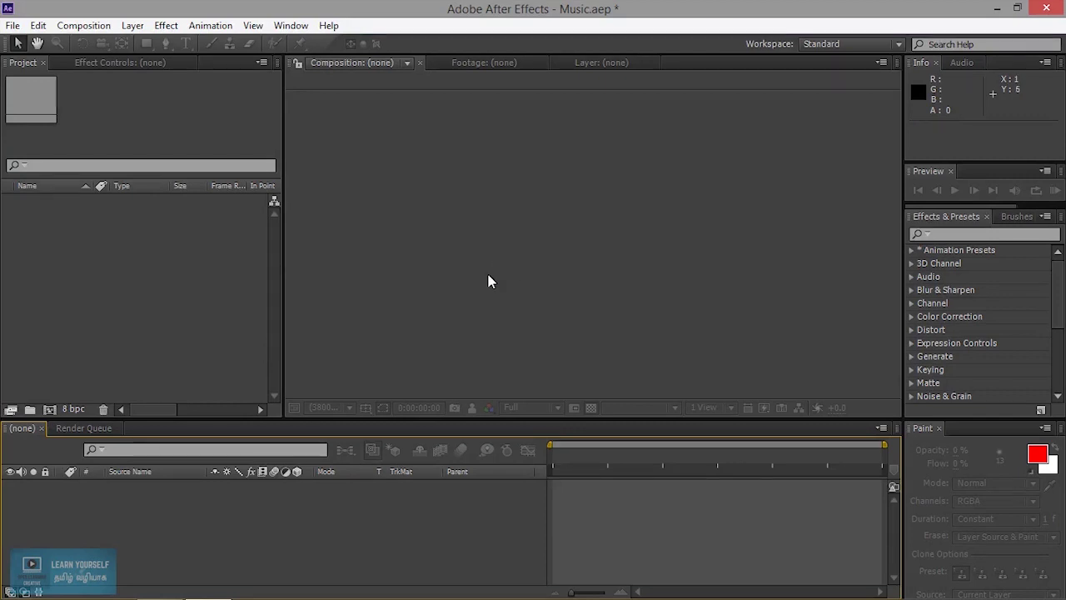
left_click(133, 26)
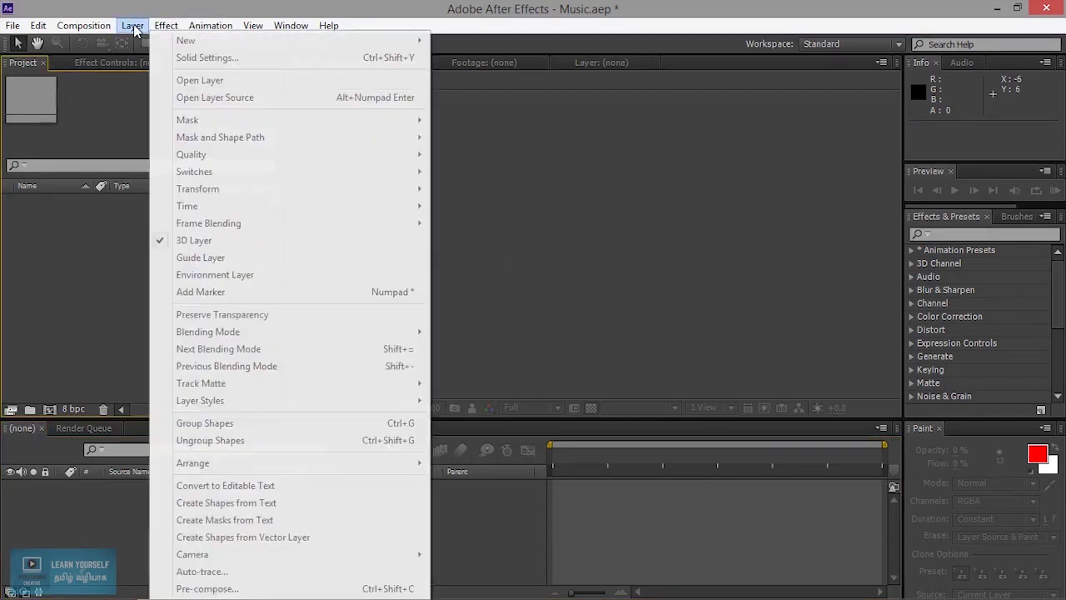
left_click(69, 280)
left_click(87, 27)
left_click(99, 41)
left_click(518, 404)
Step: Add a black solid layer, Black Solid 1, filling the composition
left_click(132, 25)
mouse_move(217, 40)
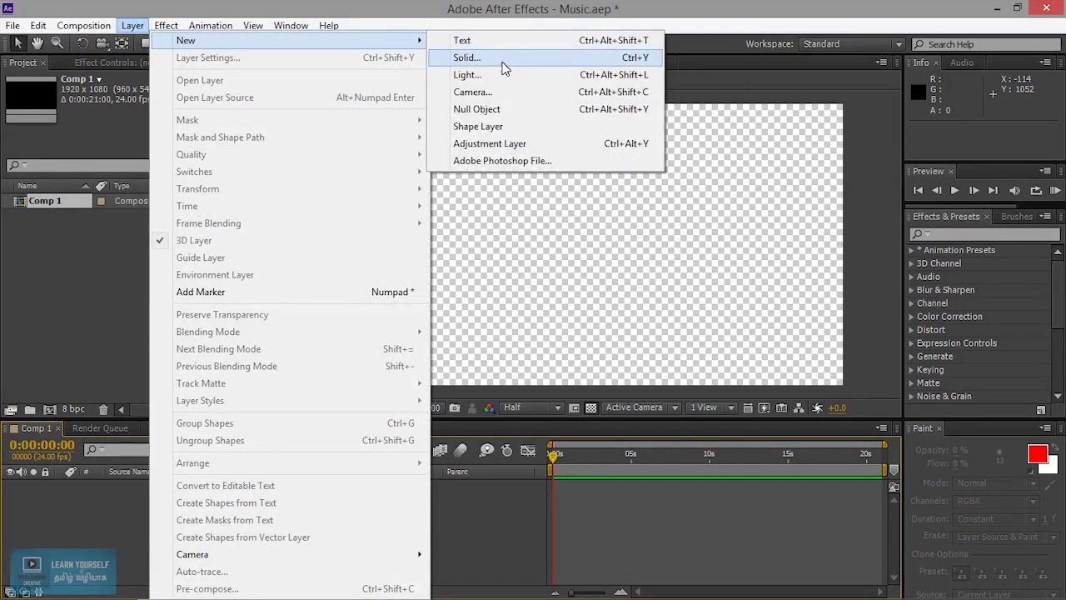
left_click(503, 63)
left_click(578, 407)
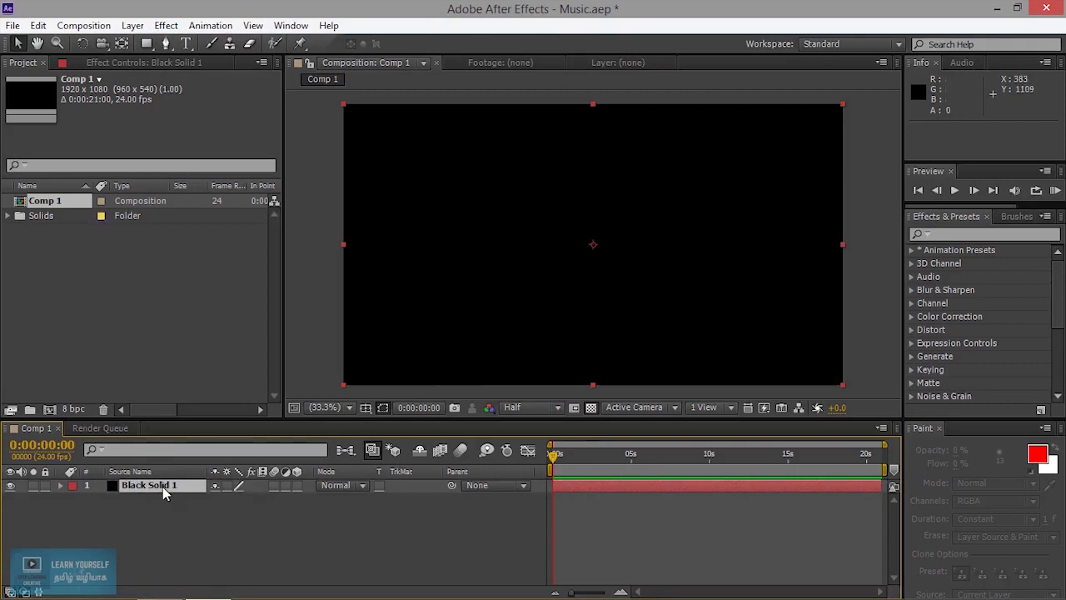
Step: Undo the black solid and add Dark Gray Solid 1 coloured #292929 instead
double_click(164, 492)
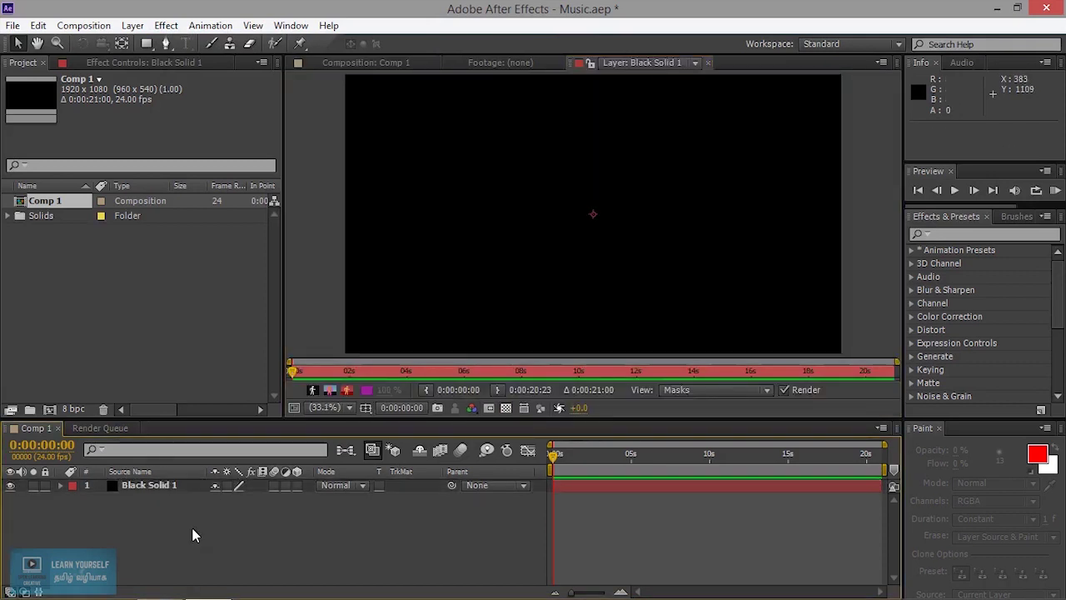
key("ctrl+z")
left_click(165, 25)
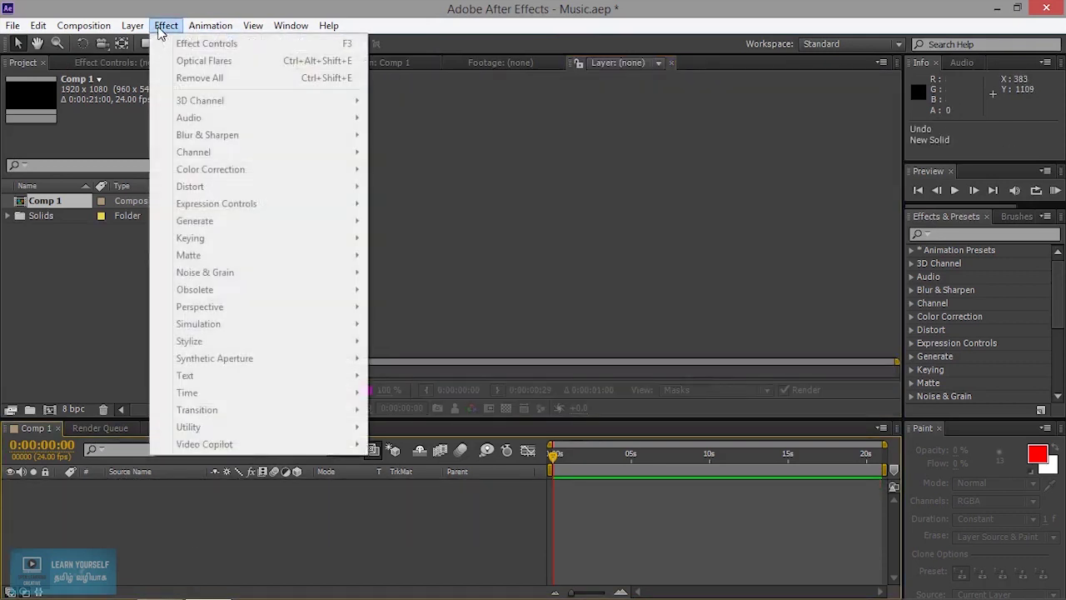
mouse_move(132, 26)
mouse_move(153, 40)
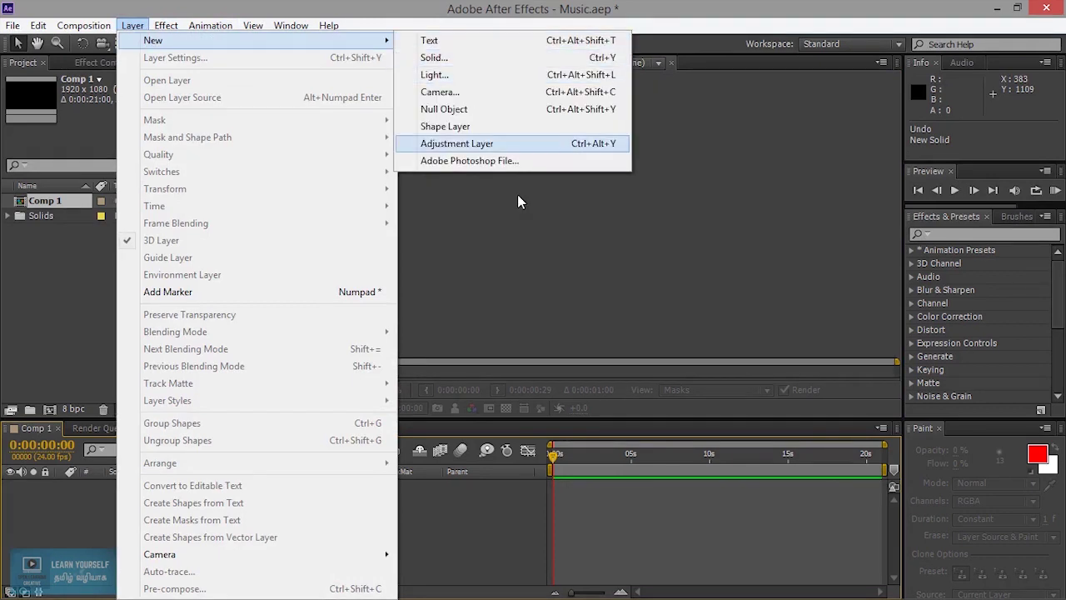
left_click(435, 58)
left_click(533, 359)
left_click(657, 382)
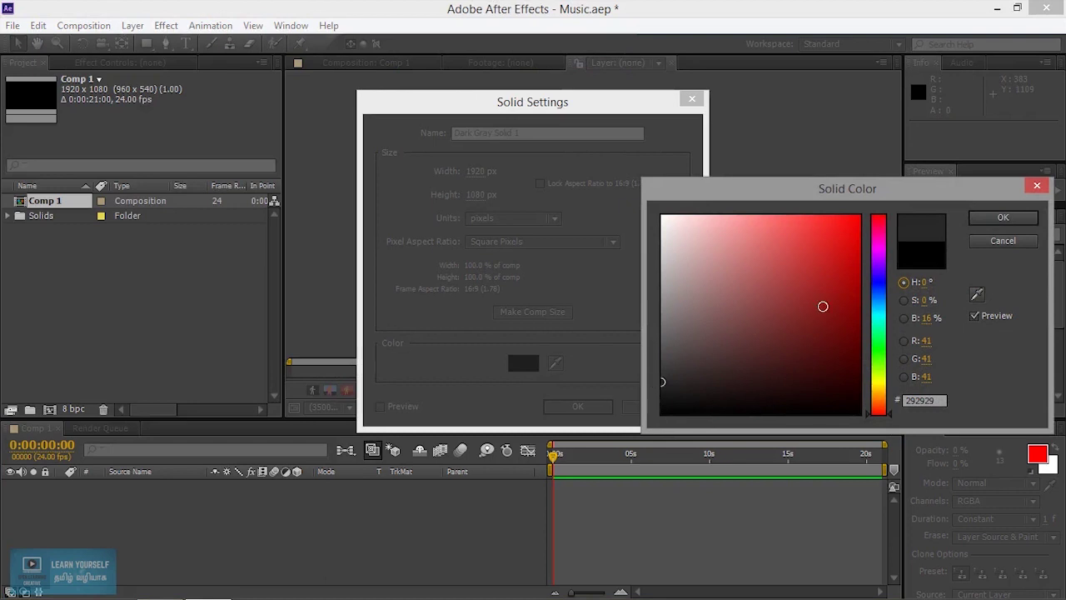
left_click(1000, 218)
left_click(588, 407)
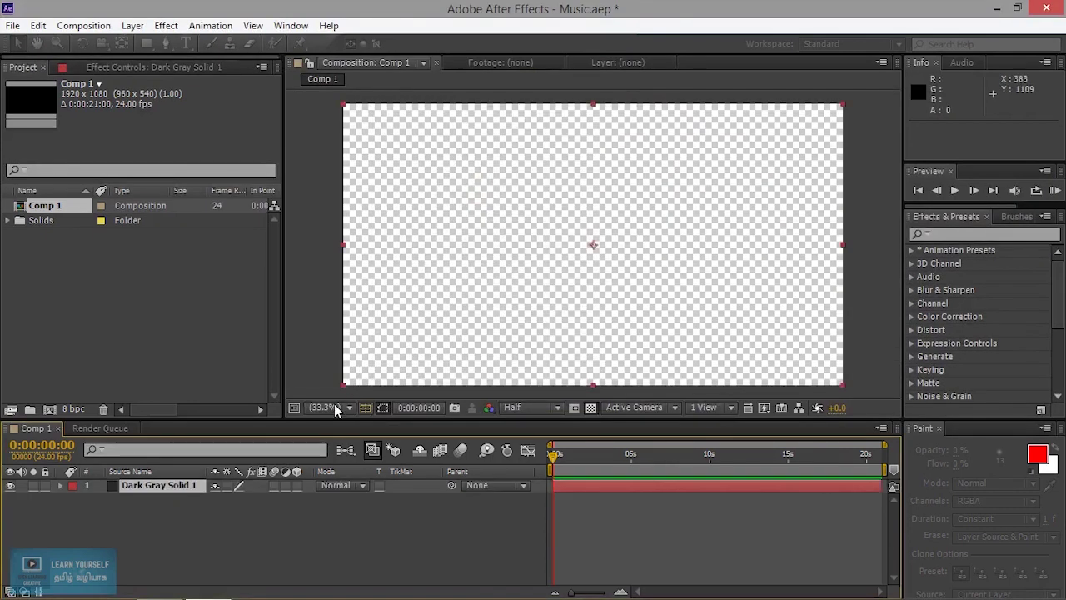
left_click(213, 333)
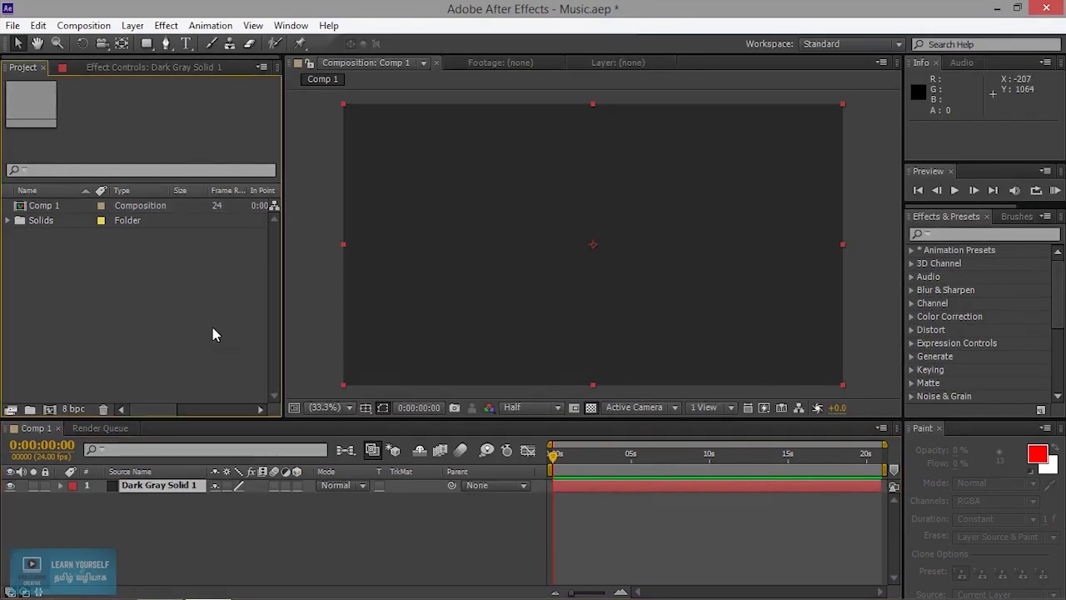
Step: Draw a tall rectangular bar mask on the solid just left of centre
left_click(148, 44)
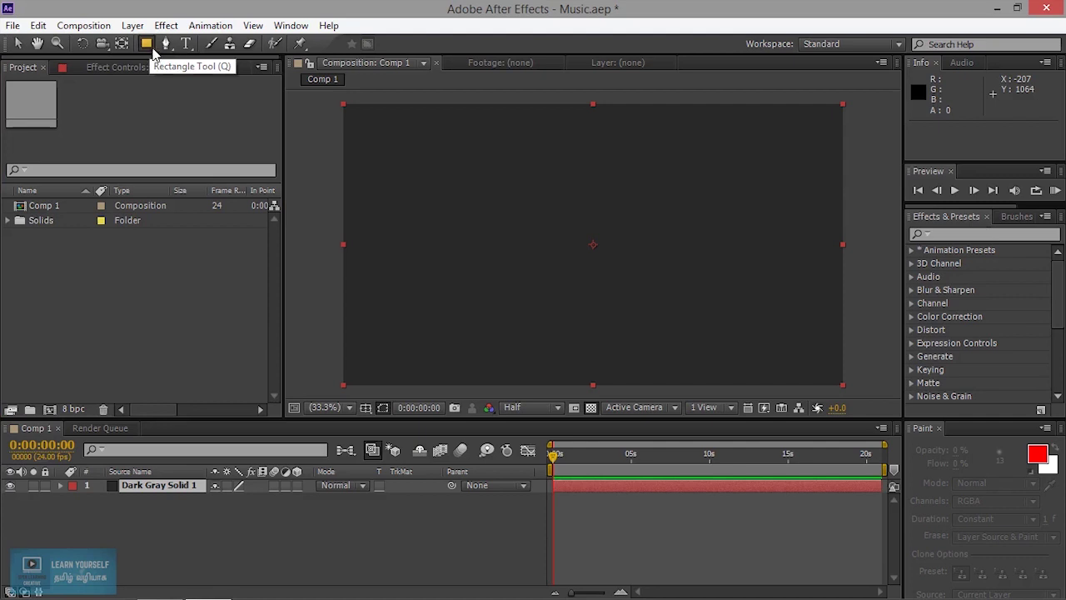
left_click(152, 49)
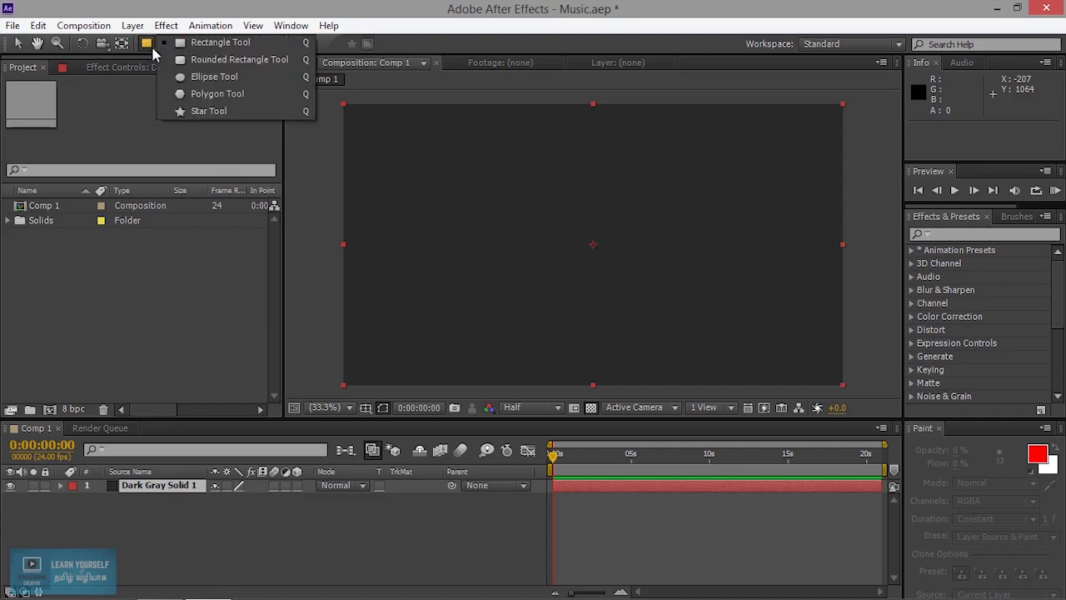
left_click(225, 43)
left_click_drag(493, 175, 523, 334)
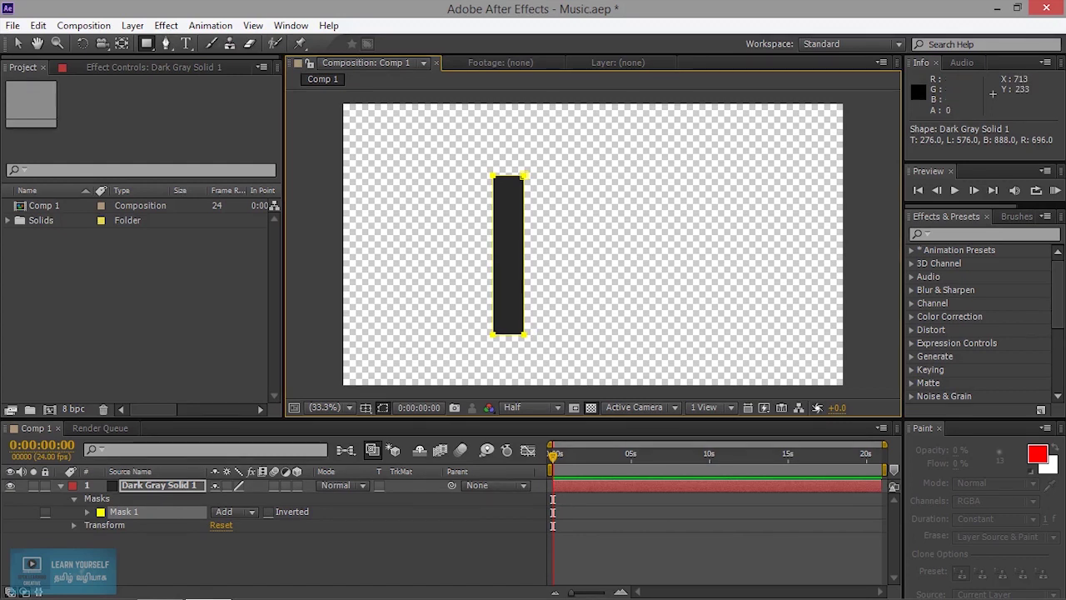
Step: Remove the extra rectangle and duplicate the bar mask as Mask 2
left_click_drag(535, 175, 566, 340)
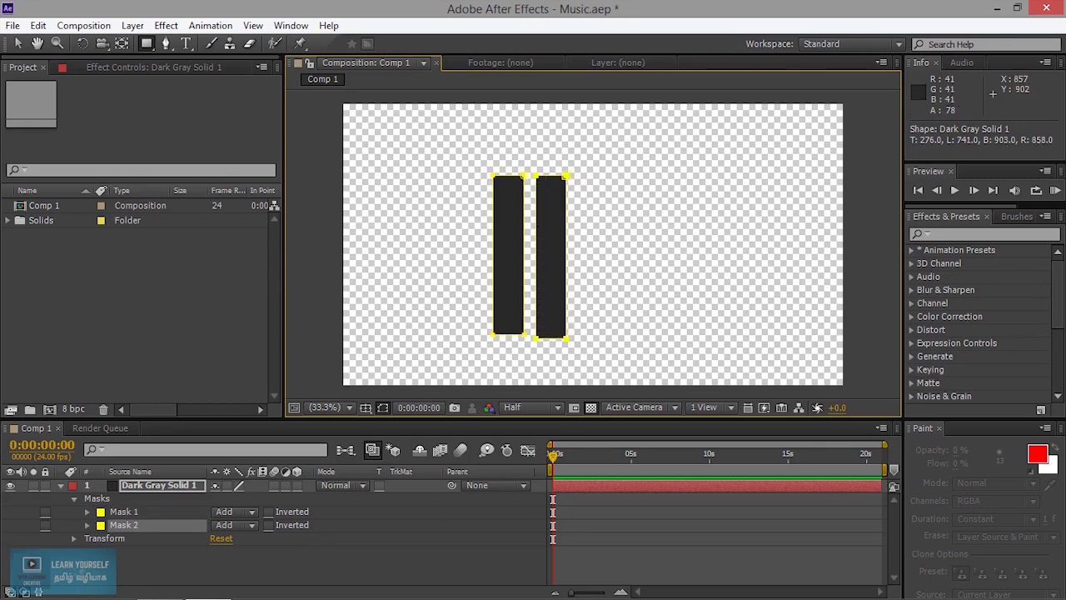
key("ctrl+z")
left_click(18, 43)
left_click(129, 312)
key("ctrl+d")
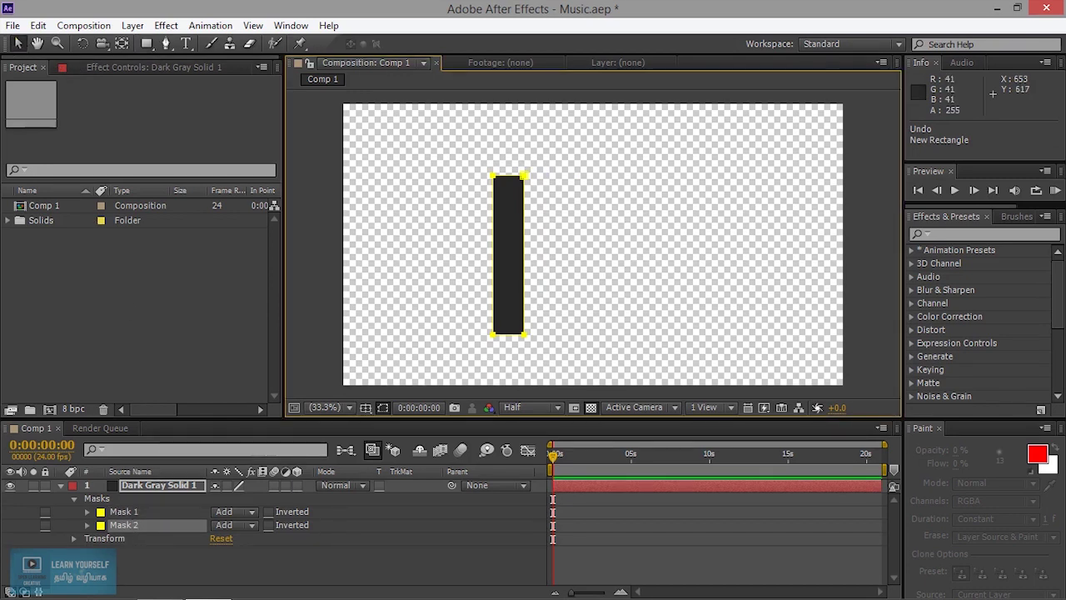
Step: Re-duplicate the bar as Mask 2 and nudge it right and back left
left_click(516, 250)
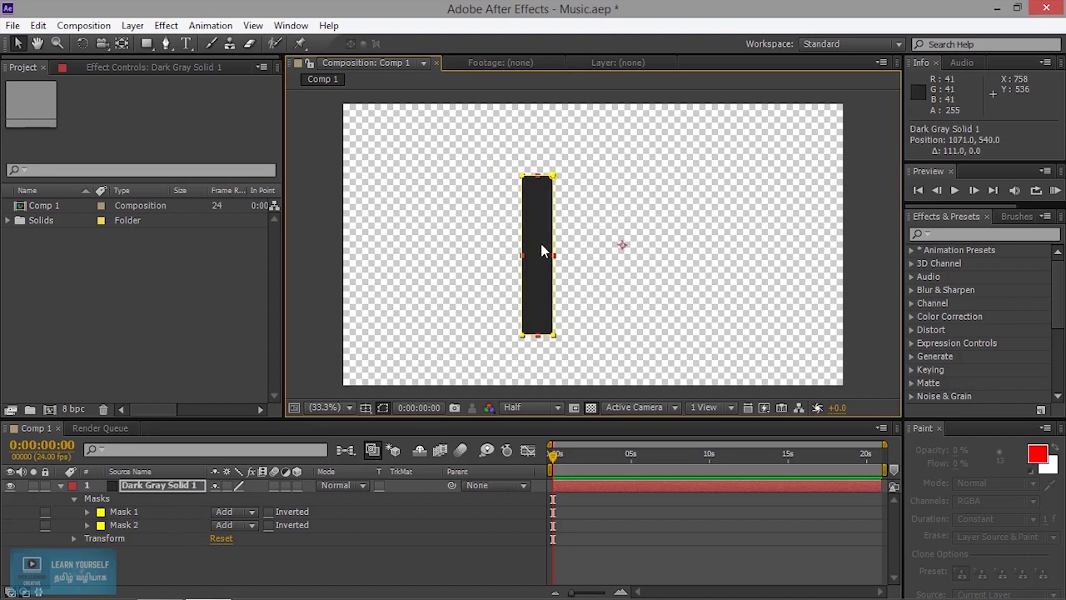
key("ctrl+z")
key("ctrl+z")
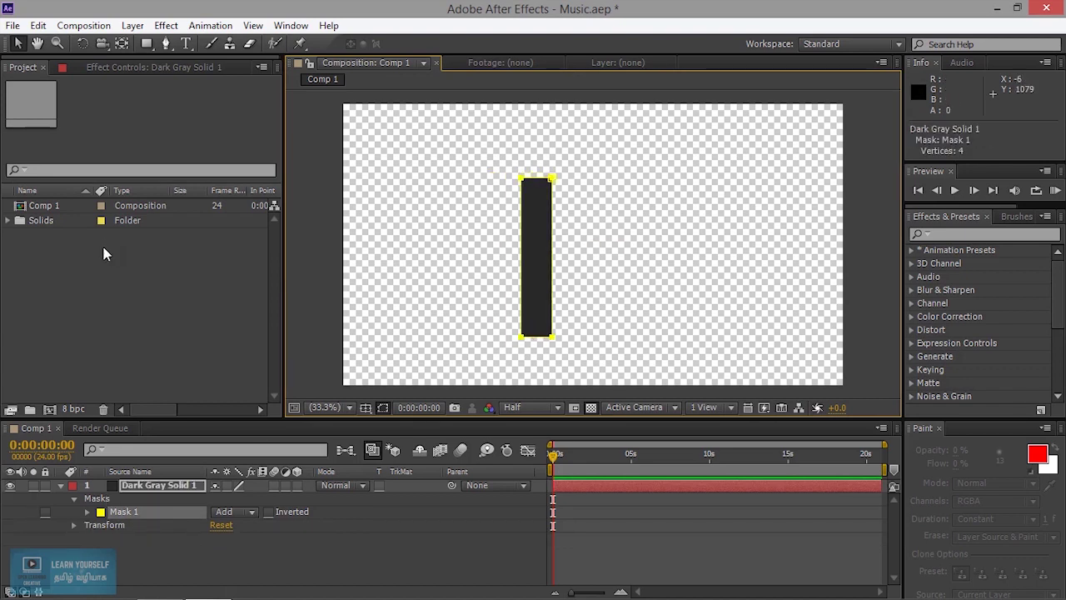
key("ctrl+d")
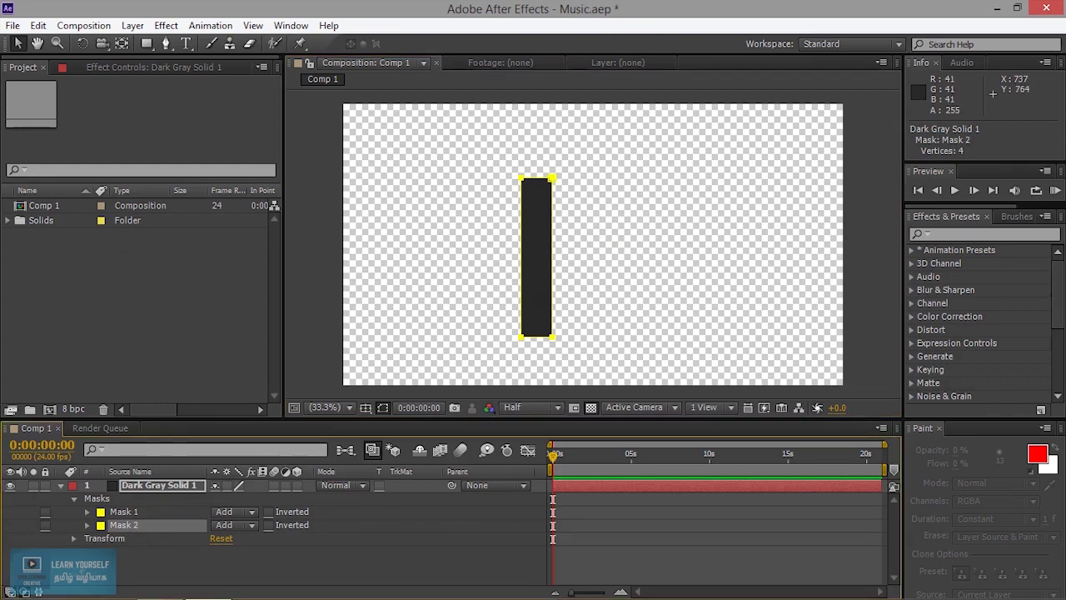
left_click(540, 281)
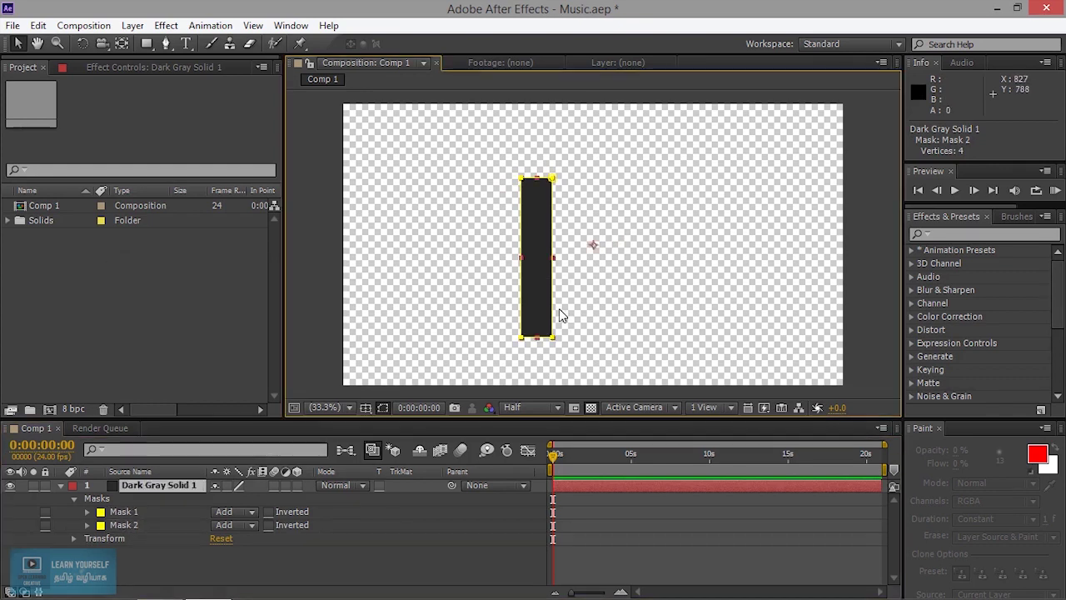
left_click(125, 524)
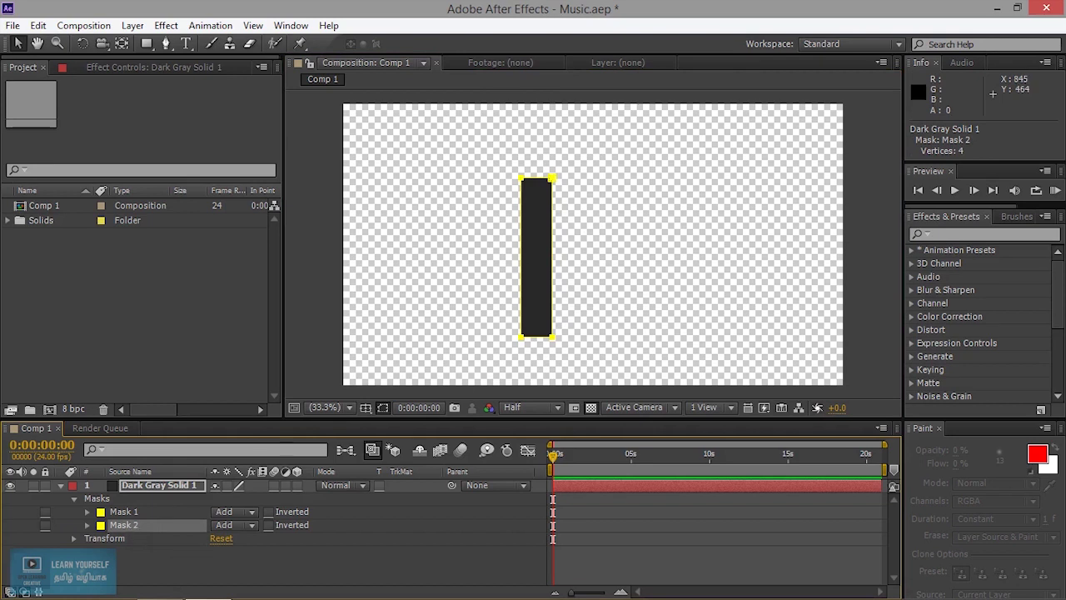
key("shift+Right")
key("shift+Right")
key("shift+Right")
key("shift+Right")
key("shift+Right")
key("shift+Right")
key("shift+Left")
key("shift+Left")
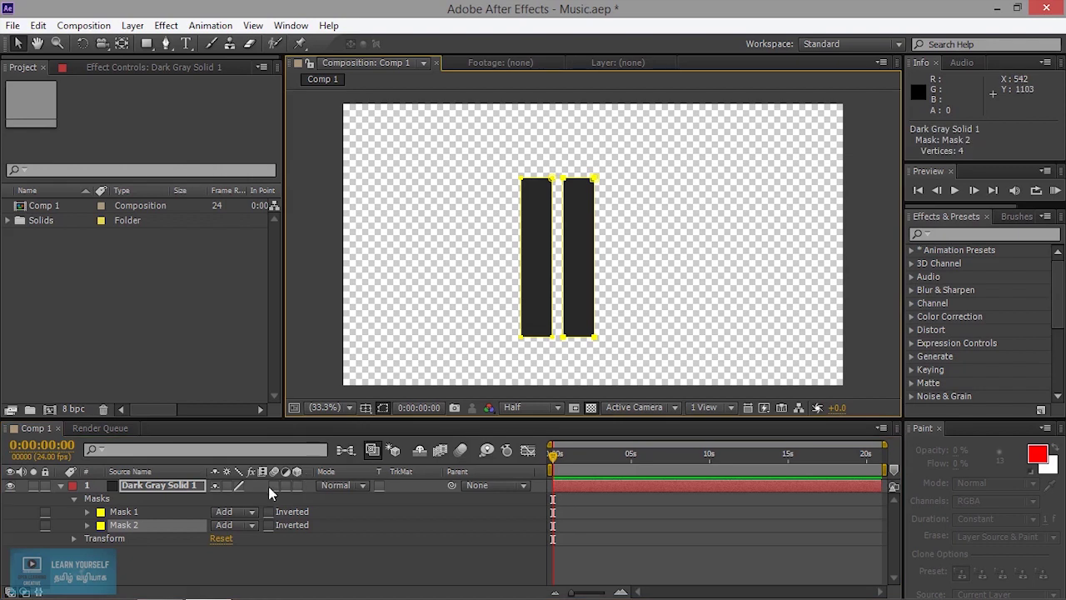
Step: Try a third bar as Mask 3, then undo the copies and shift the bar slightly left
key("ctrl+d")
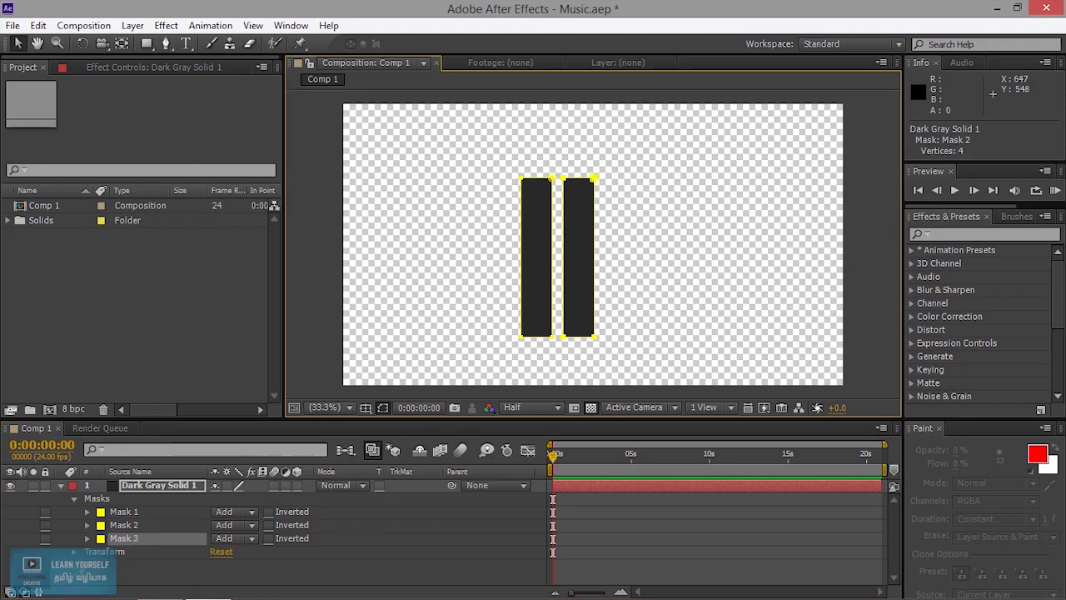
key("shift+Right")
key("shift+Right")
key("shift+Right")
key("shift+Right")
key("shift+Right")
key("shift+Right")
key("shift+Right")
key("shift+Right")
key("shift+Right")
key("shift+Left")
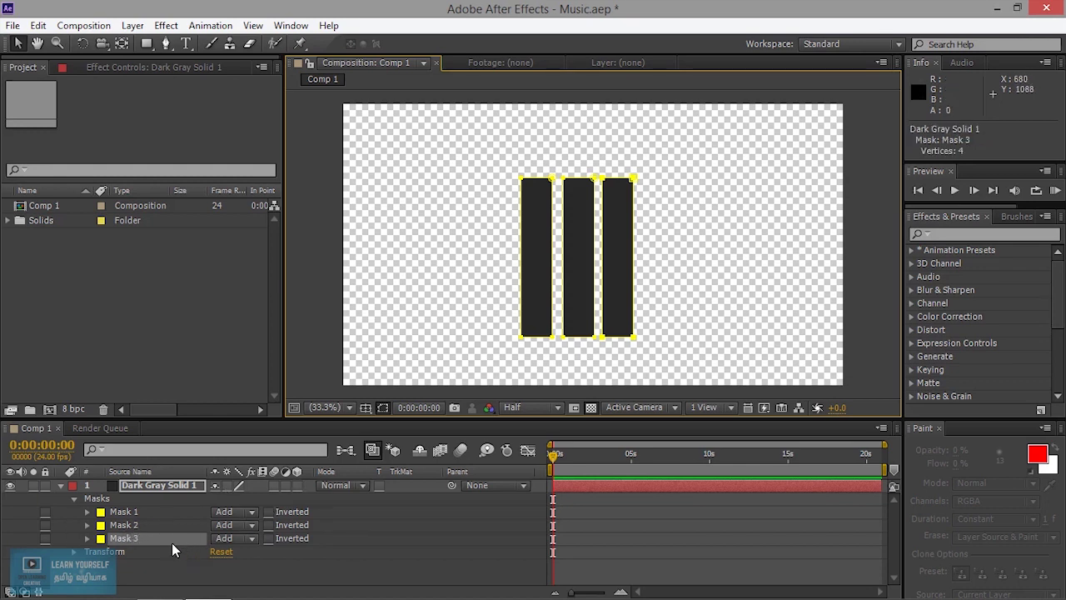
key("ctrl+z")
key("ctrl+z")
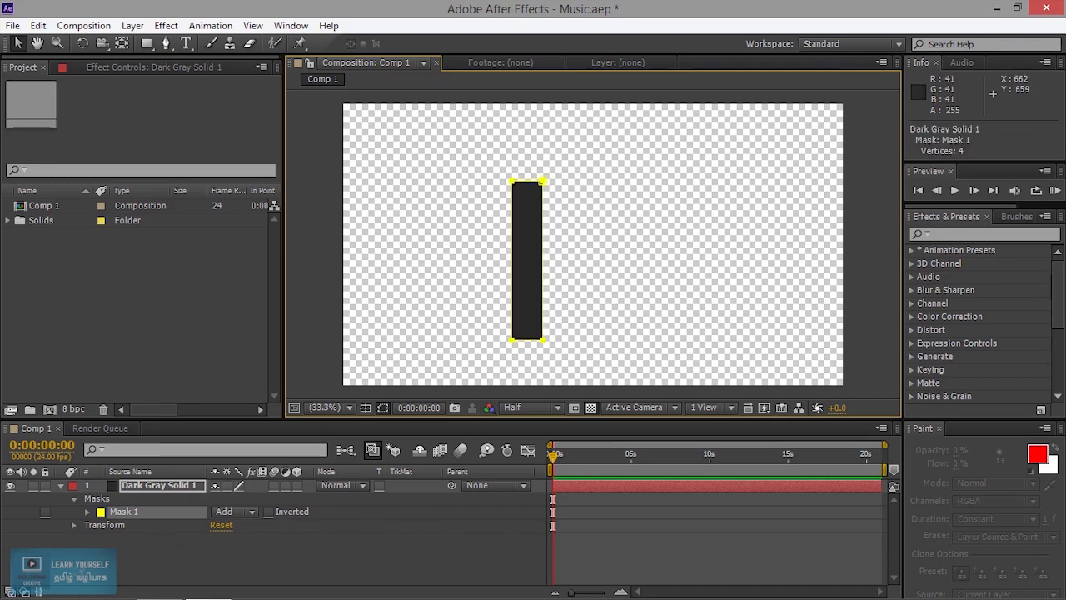
left_click_drag(552, 177, 525, 176)
Step: Delete Mask 1 and draw a new tall narrow bar mask left of centre
left_click(120, 540)
left_click(129, 514)
key("Delete")
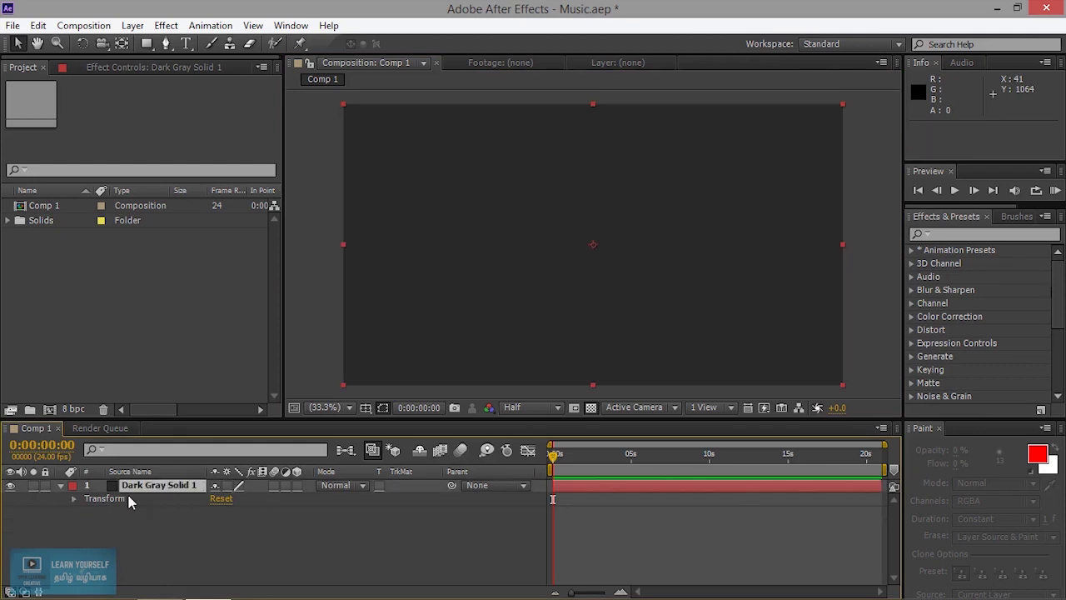
left_click(147, 44)
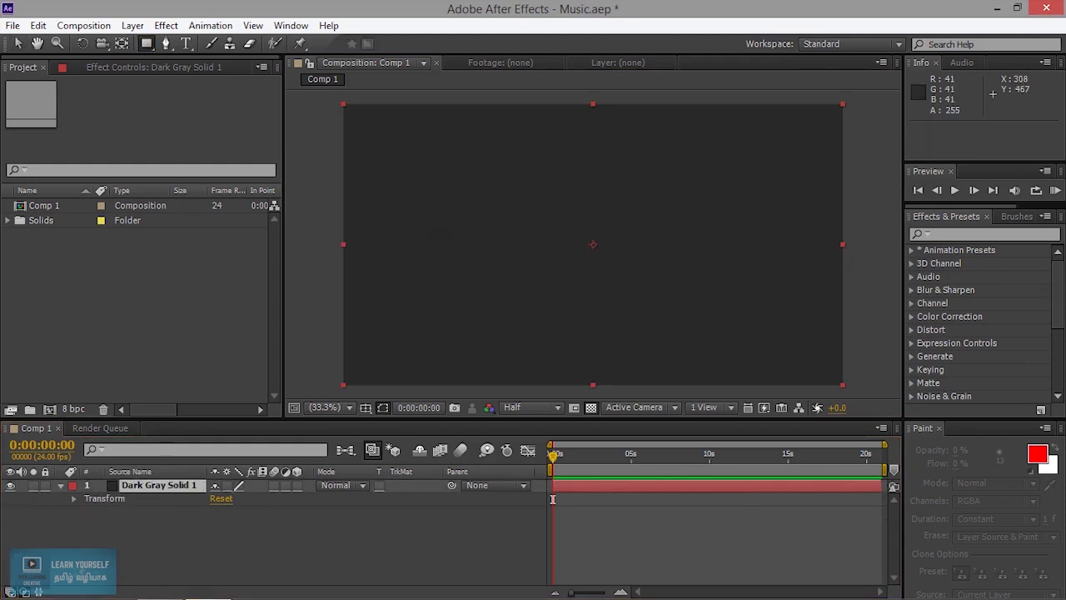
mouse_move(445, 174)
left_mouse_down()
mouse_move(469, 326)
mouse_move(460, 326)
left_mouse_up()
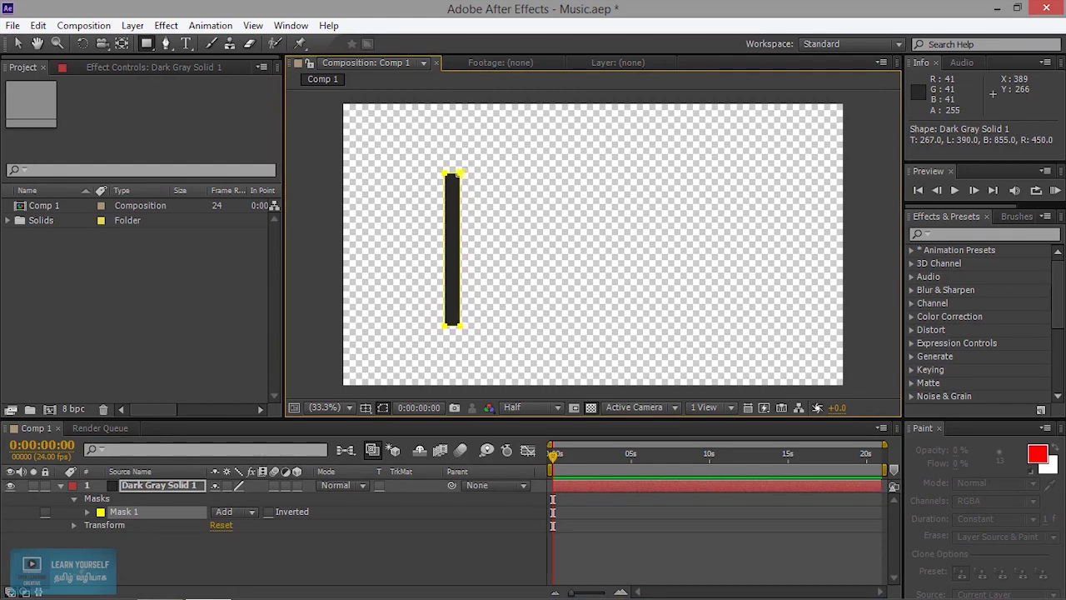
left_click_drag(458, 174, 463, 173)
left_click(19, 45)
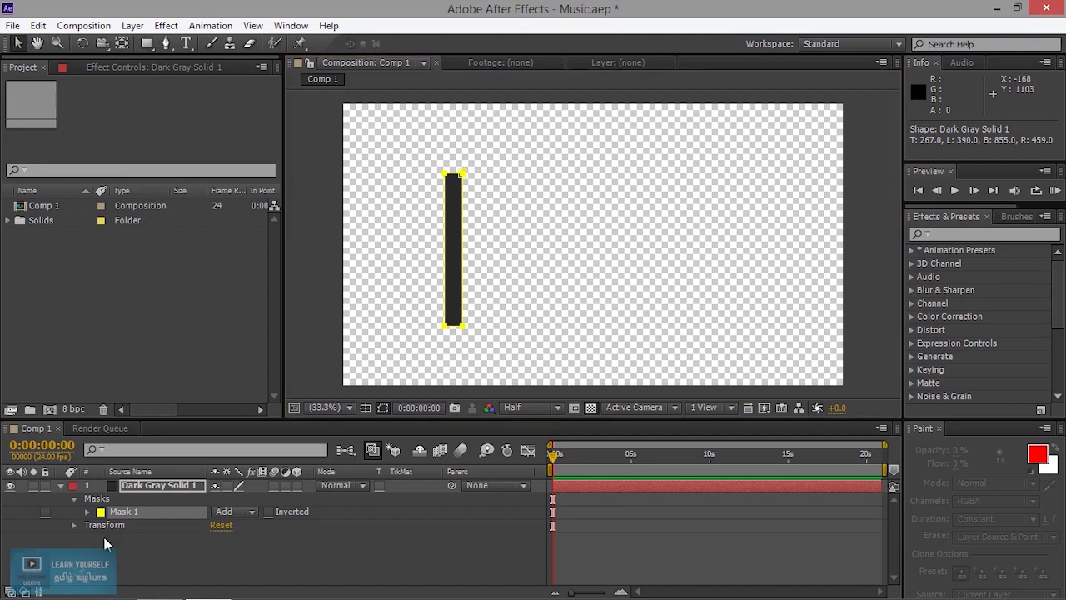
Step: Duplicate the bar and move the copy right as a second bar, undoing a stray third-mask edit
key("ctrl+d")
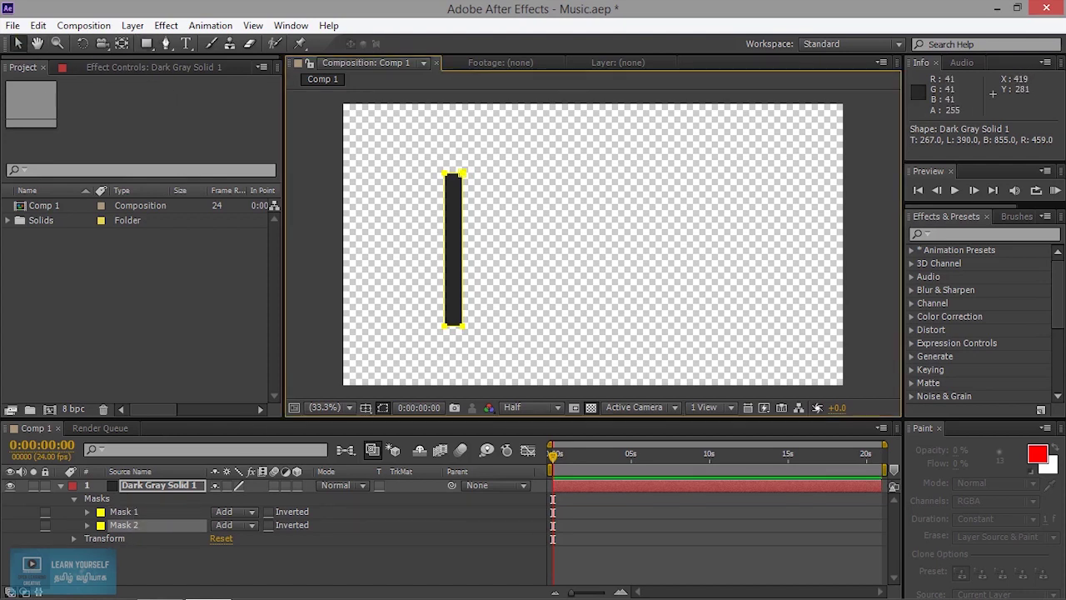
left_click_drag(454, 250, 479, 250)
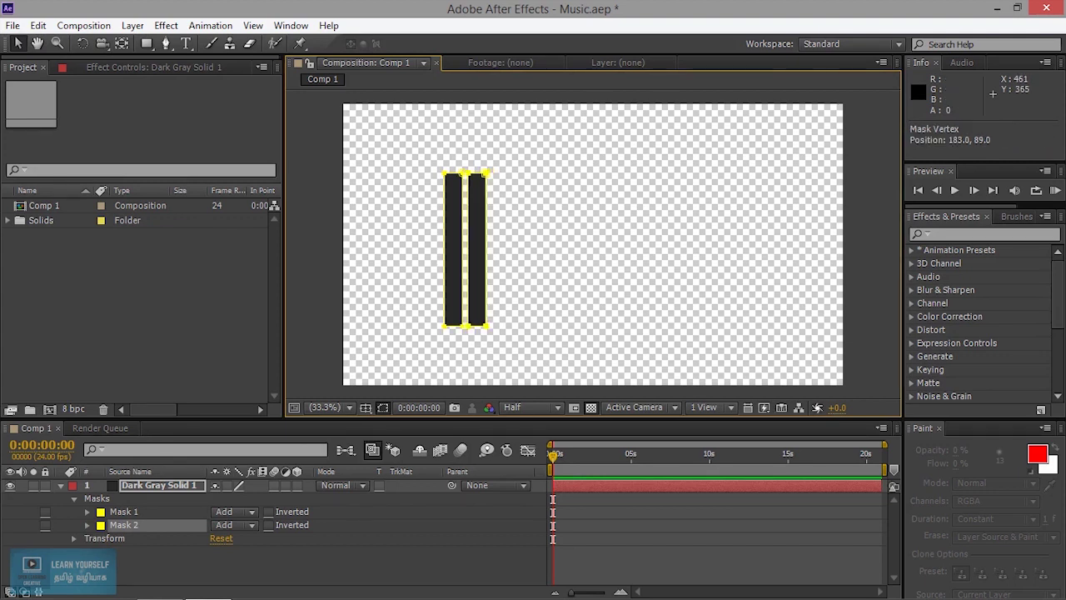
key("ctrl+d")
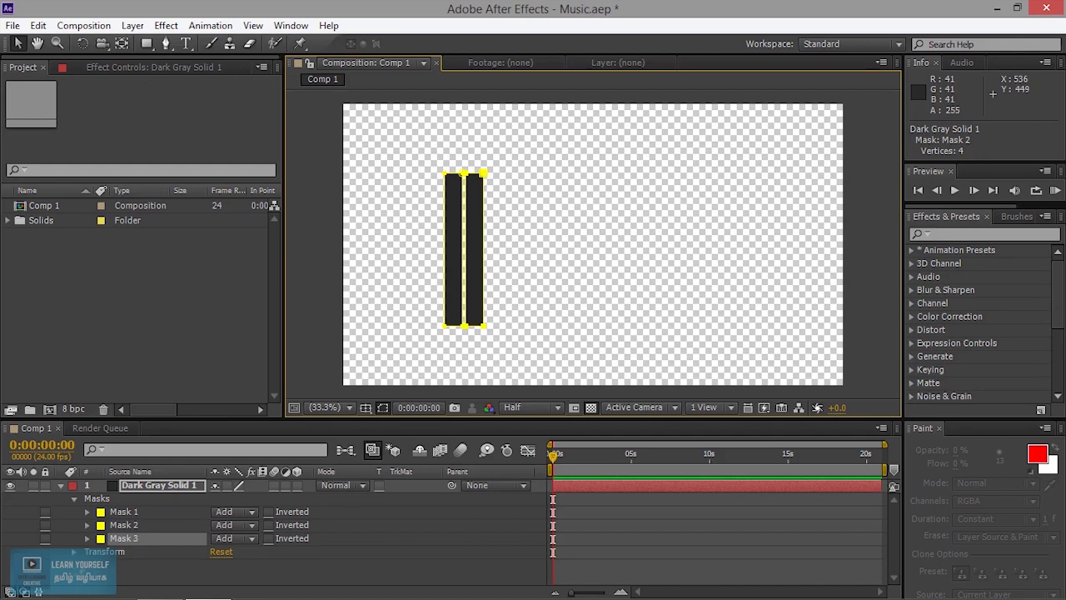
left_click_drag(476, 250, 511, 250)
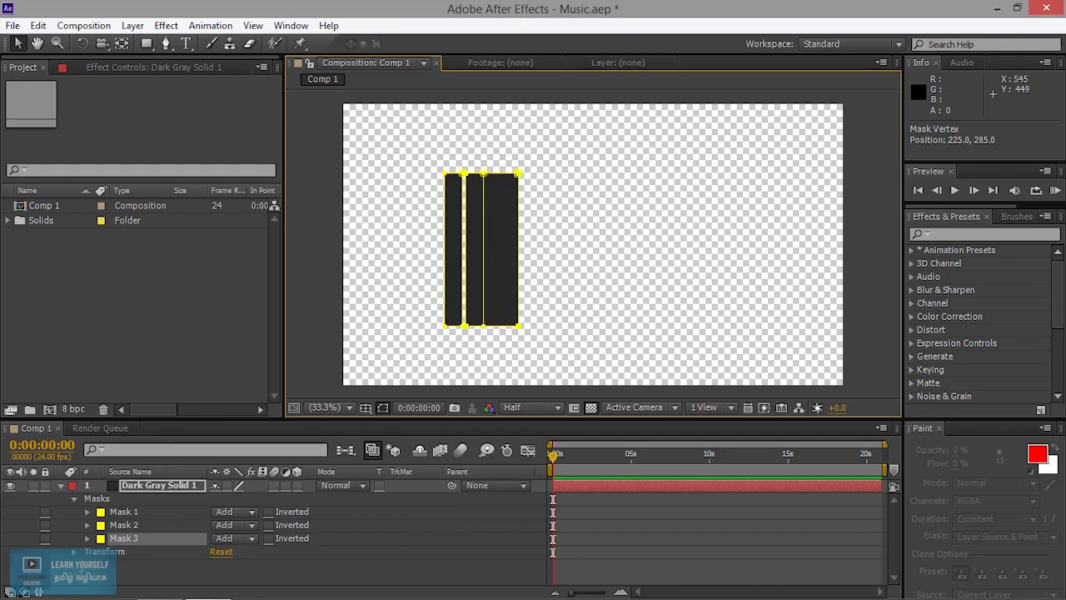
key("ctrl+z")
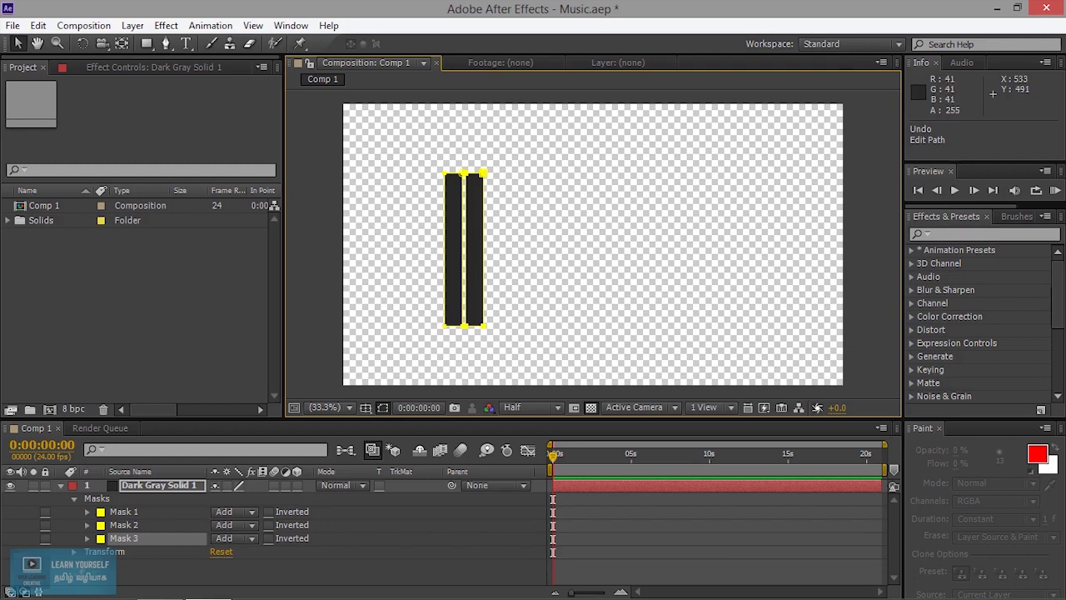
left_click_drag(493, 256, 513, 257)
key("ctrl+z")
left_click(482, 262)
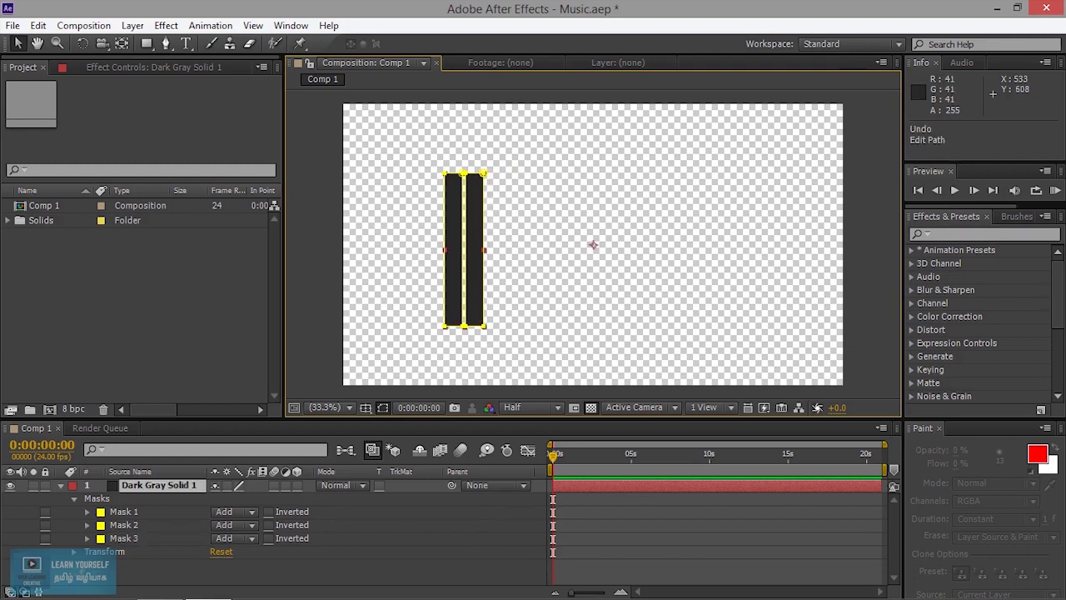
Step: Move Mask 3 right to form the third bar
left_click(179, 526)
left_click(138, 539)
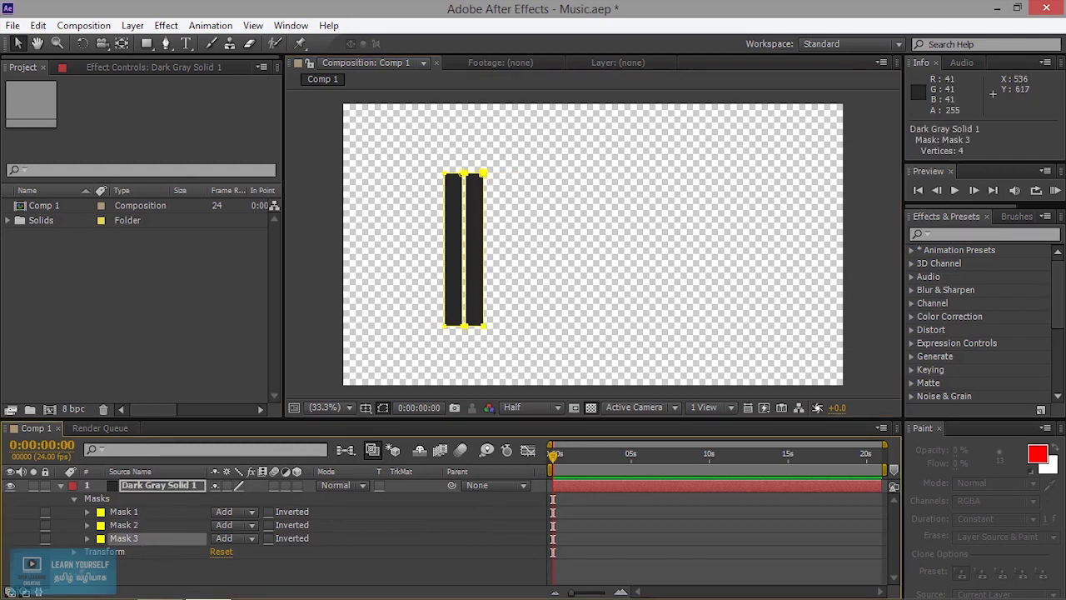
left_click_drag(484, 173, 507, 174)
key("Left")
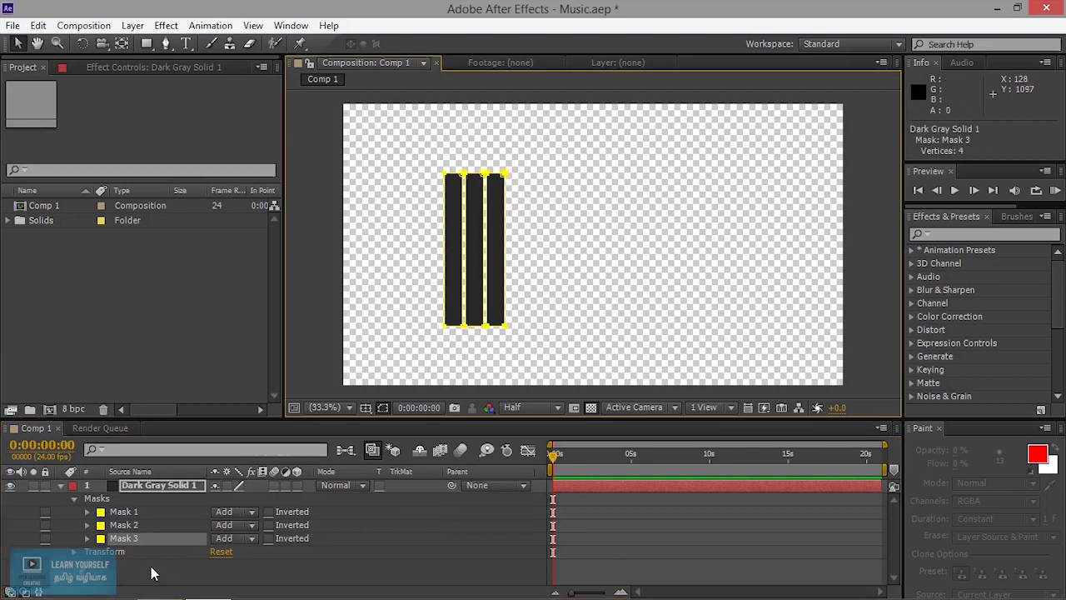
left_click(143, 552)
left_click(133, 538)
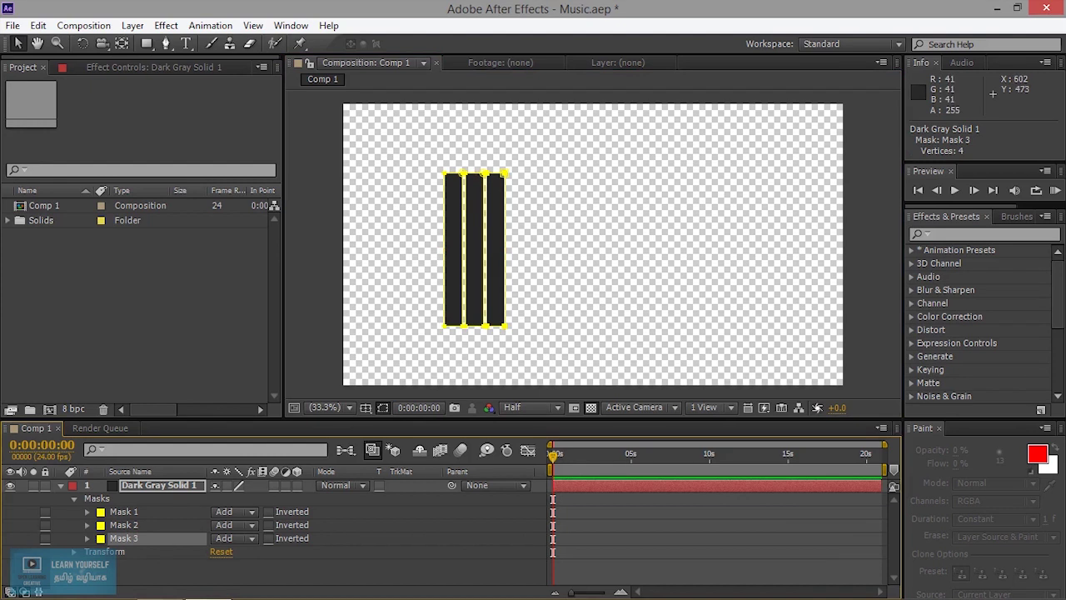
Step: Duplicate Mask 3 as Mask 4, shift it right as the fourth bar, and collapse the layer
key("ctrl+d")
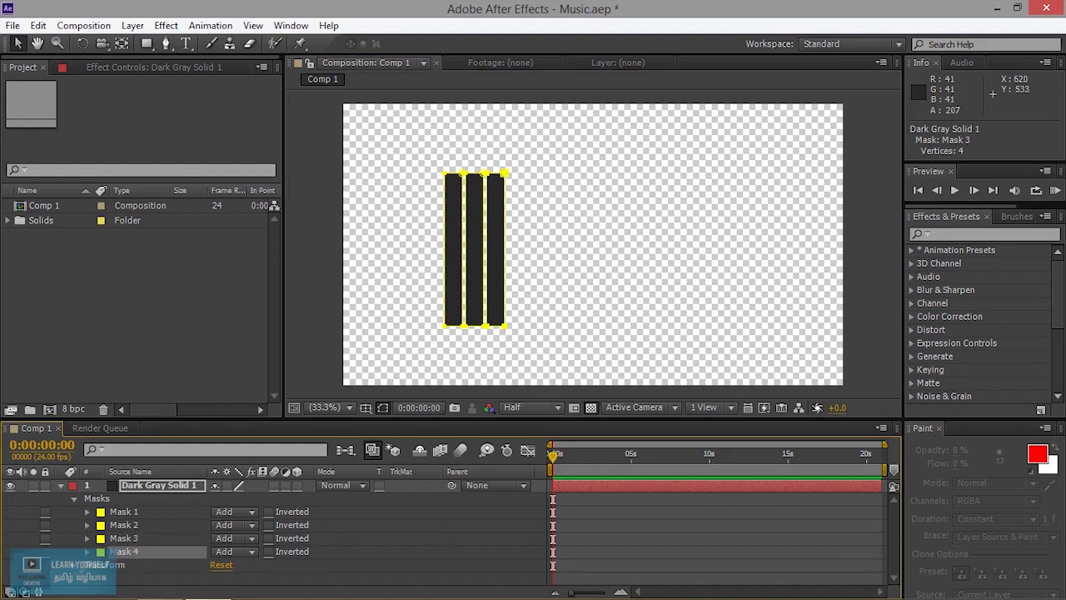
key("shift+Right")
key("shift+Right")
key("shift+Right")
key("Left")
key("Left")
key("Left")
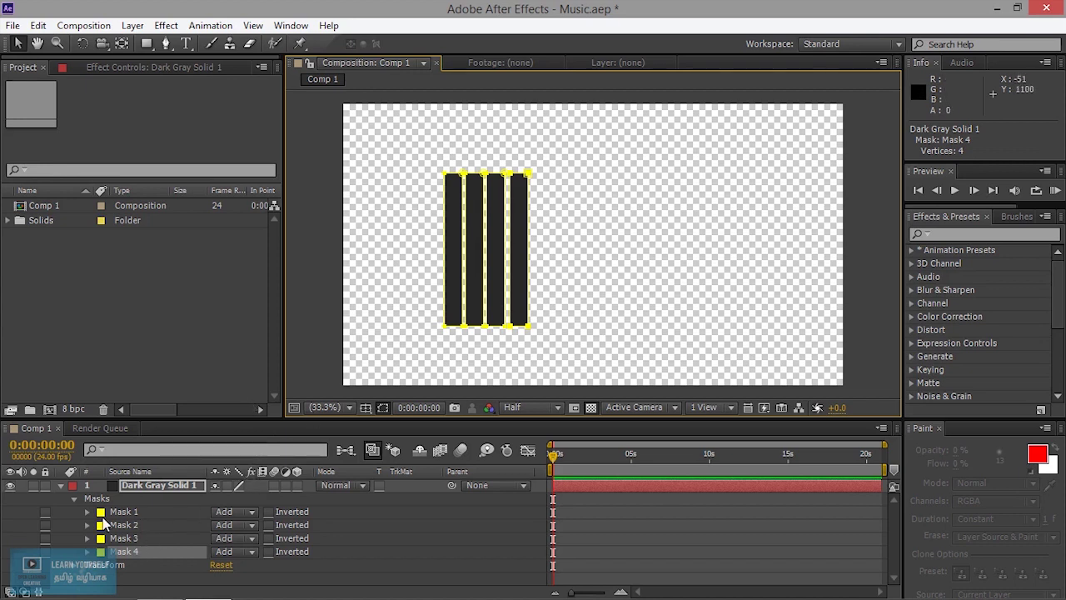
left_click(60, 485)
left_click(158, 486)
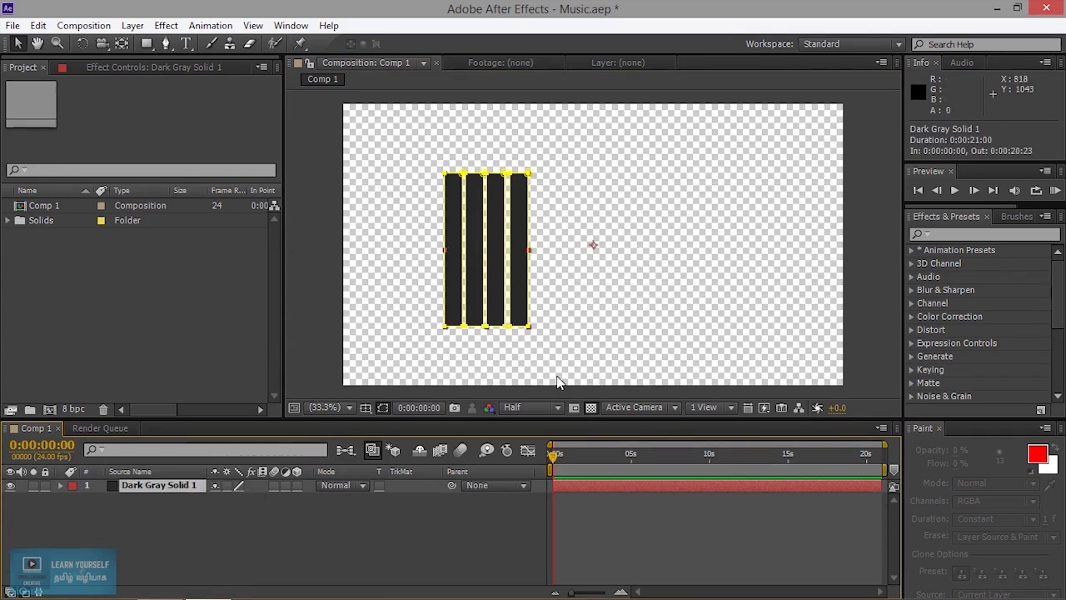
Step: Select the four-bar solid and centre it horizontally with the Align panel
left_click_drag(417, 154, 549, 337)
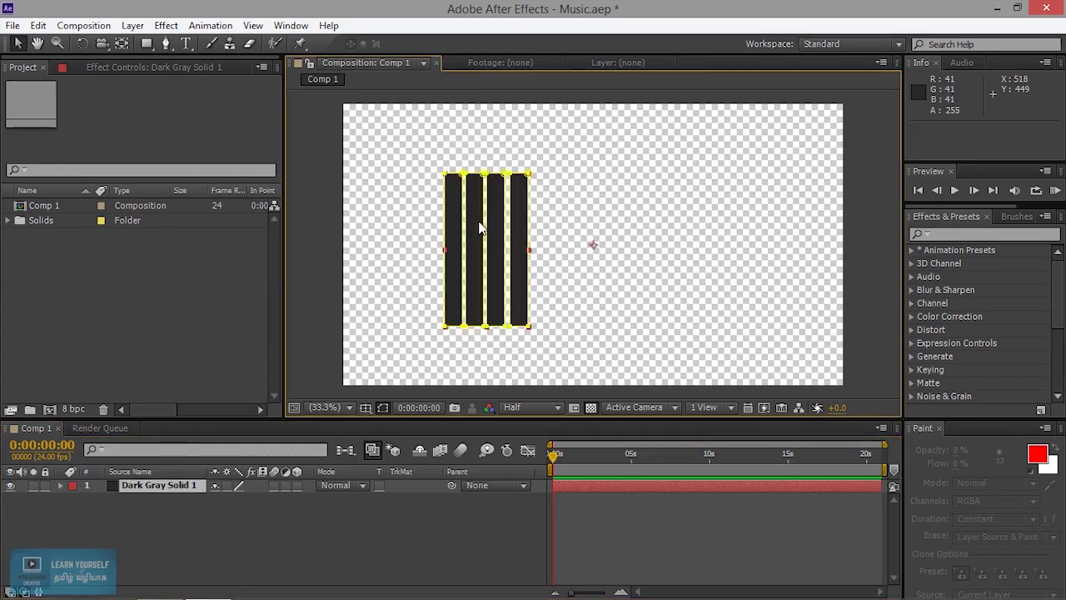
left_click(296, 28)
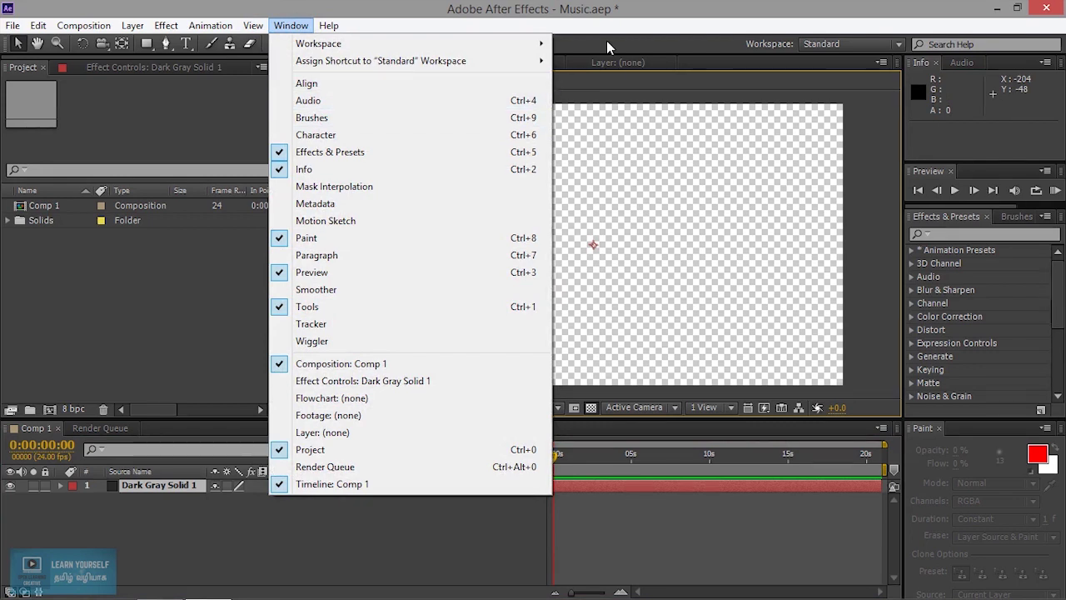
left_click(449, 83)
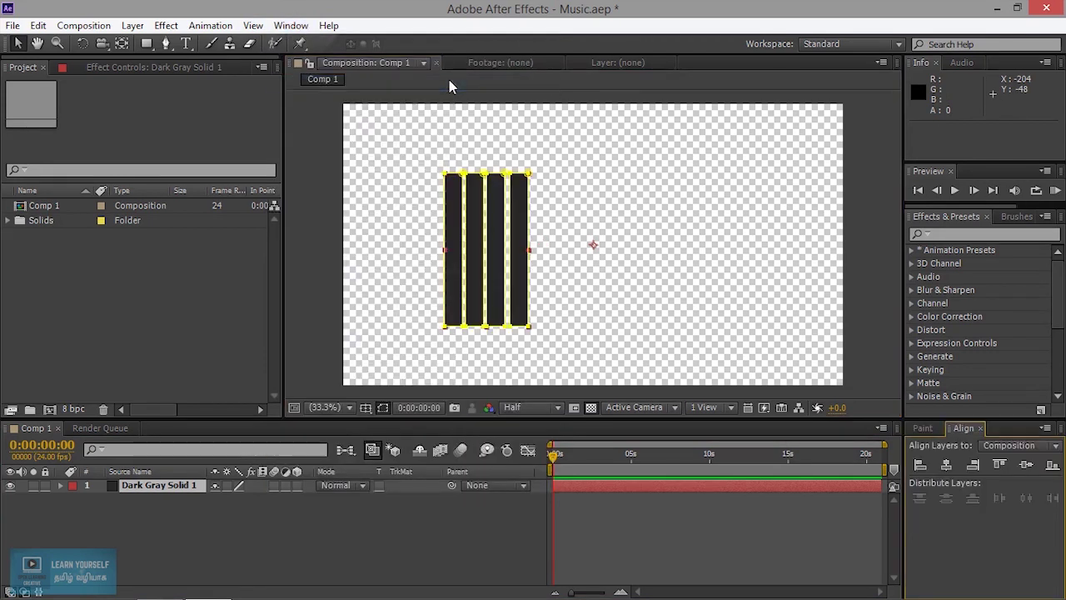
left_click(947, 464)
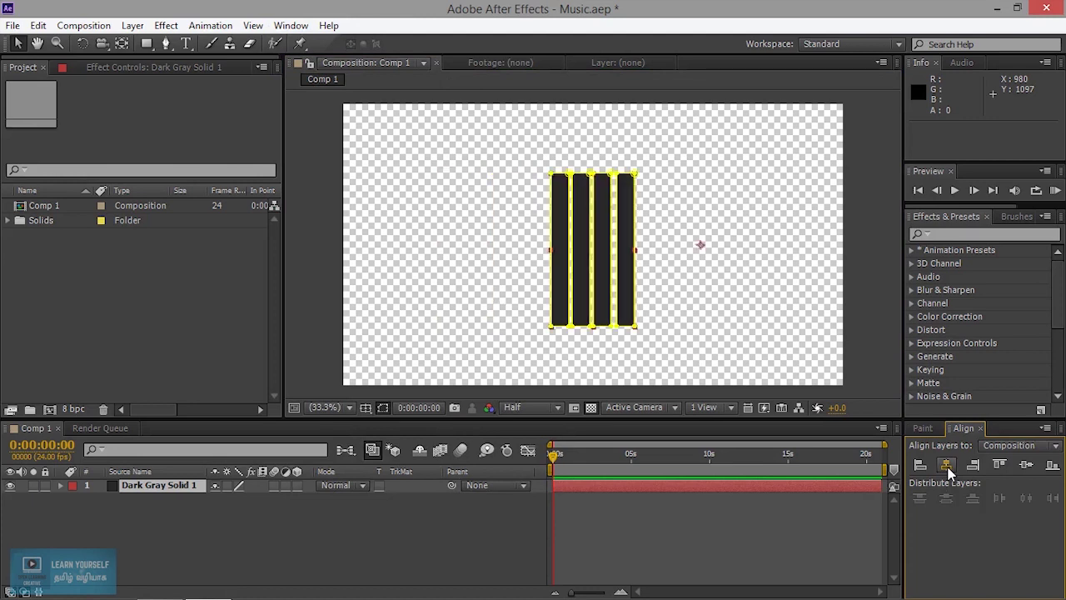
Step: Reselect the solid and centre it vertically in the composition
left_click(867, 231)
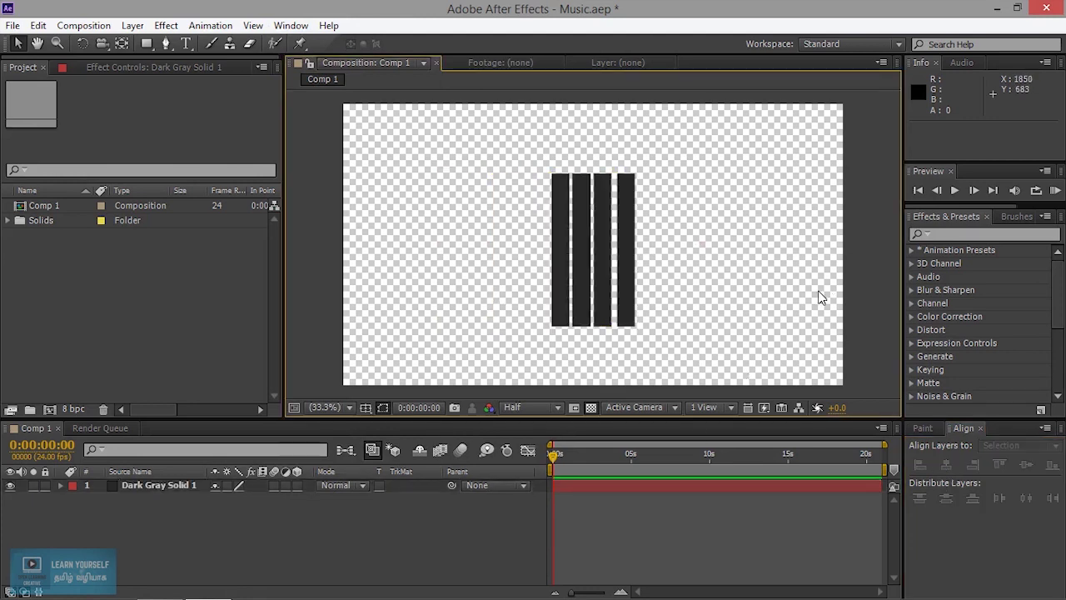
left_click_drag(696, 281, 534, 209)
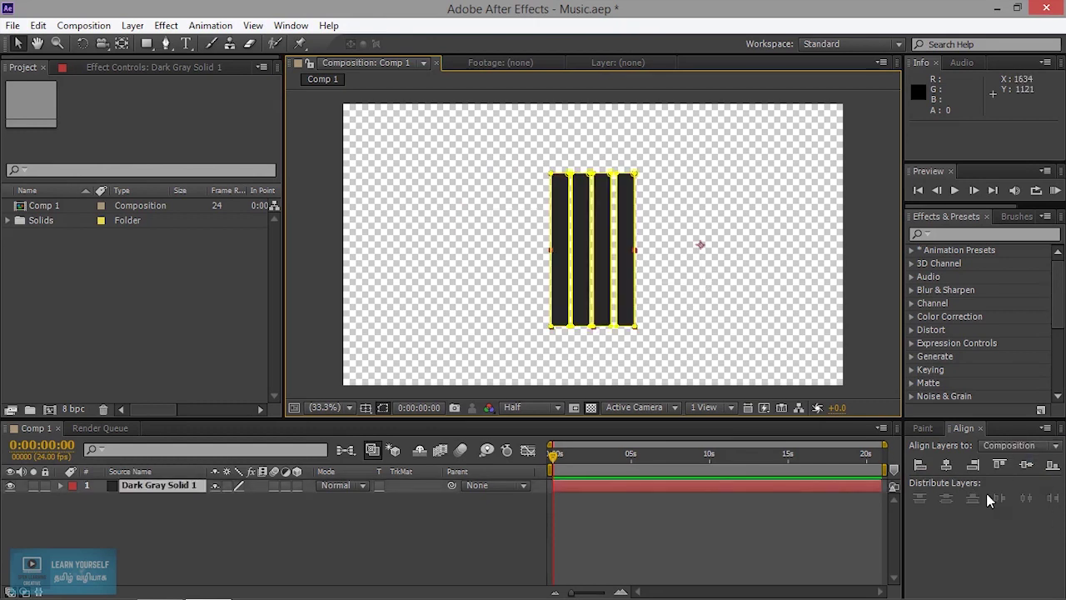
left_click(1029, 471)
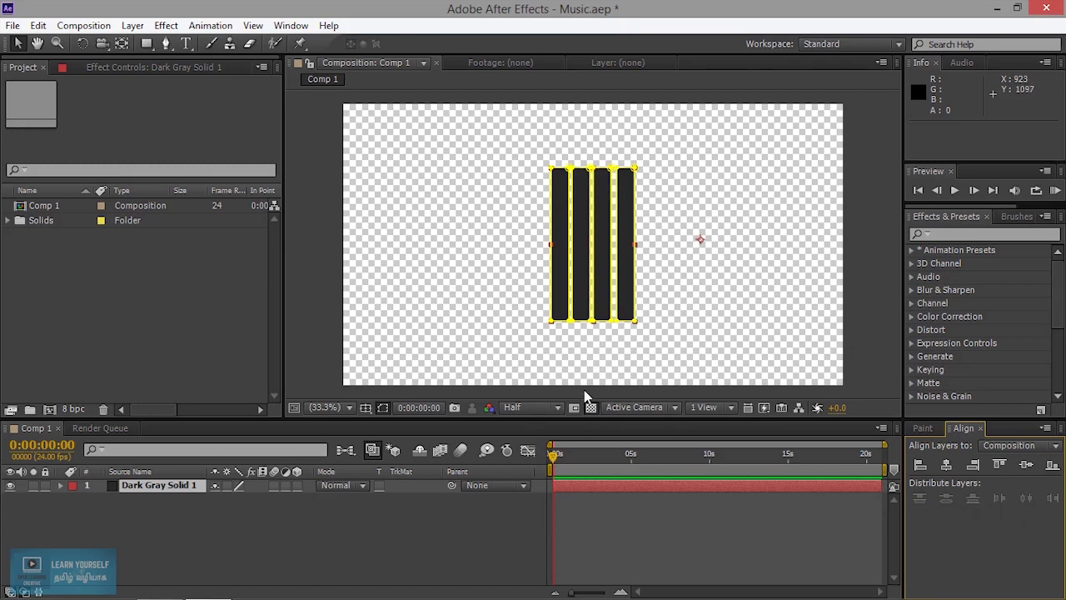
Step: Expand Dark Gray Solid 1 to list Masks 1–4, select Mask 4 and undo the last edit
left_click(698, 285)
left_click(627, 275)
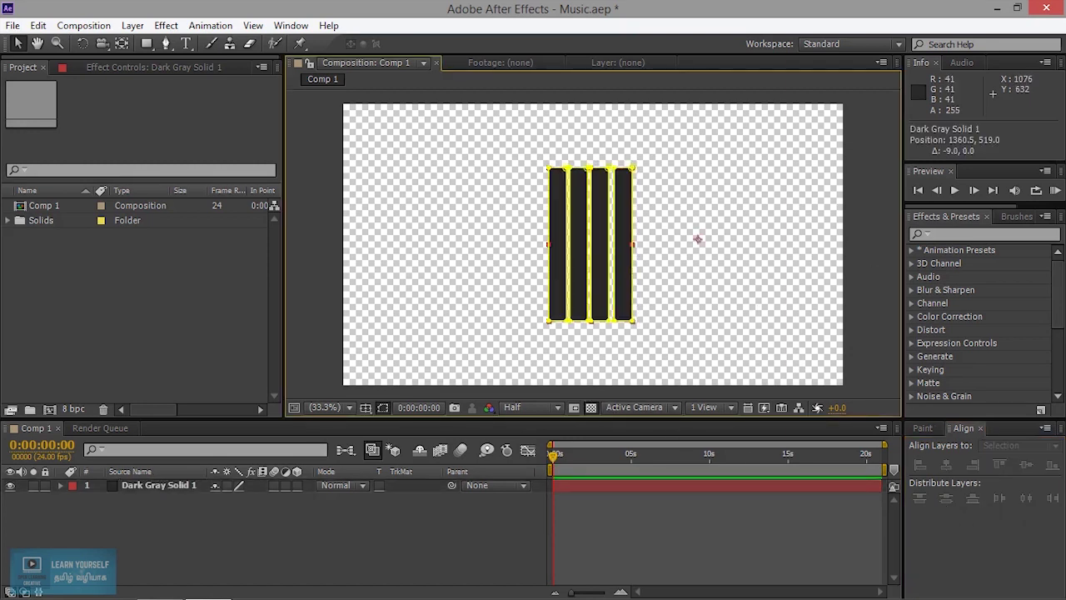
left_click(683, 305)
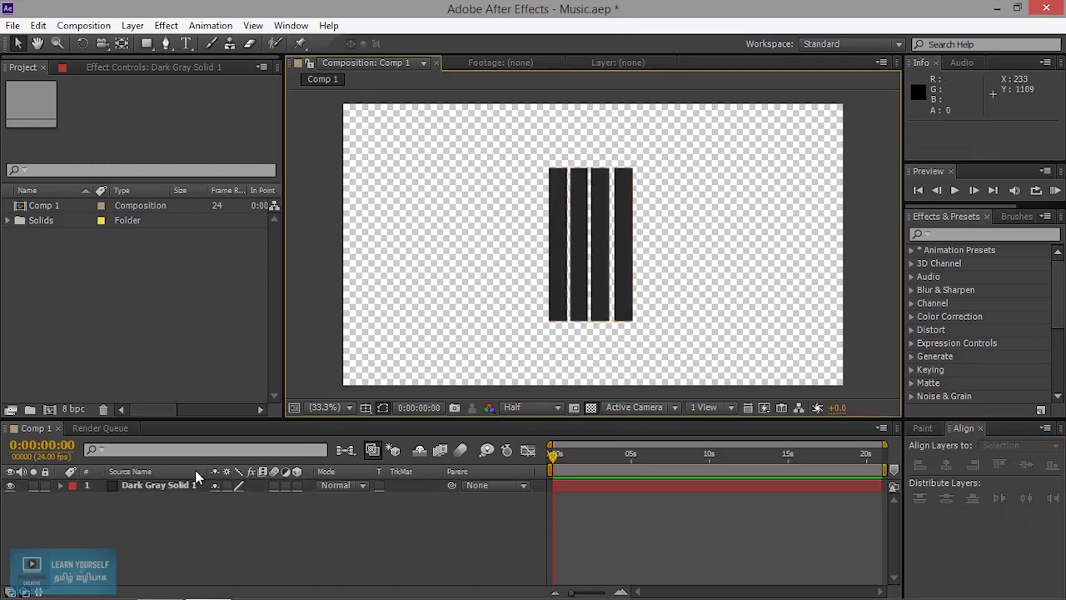
left_click(60, 485)
left_click(129, 553)
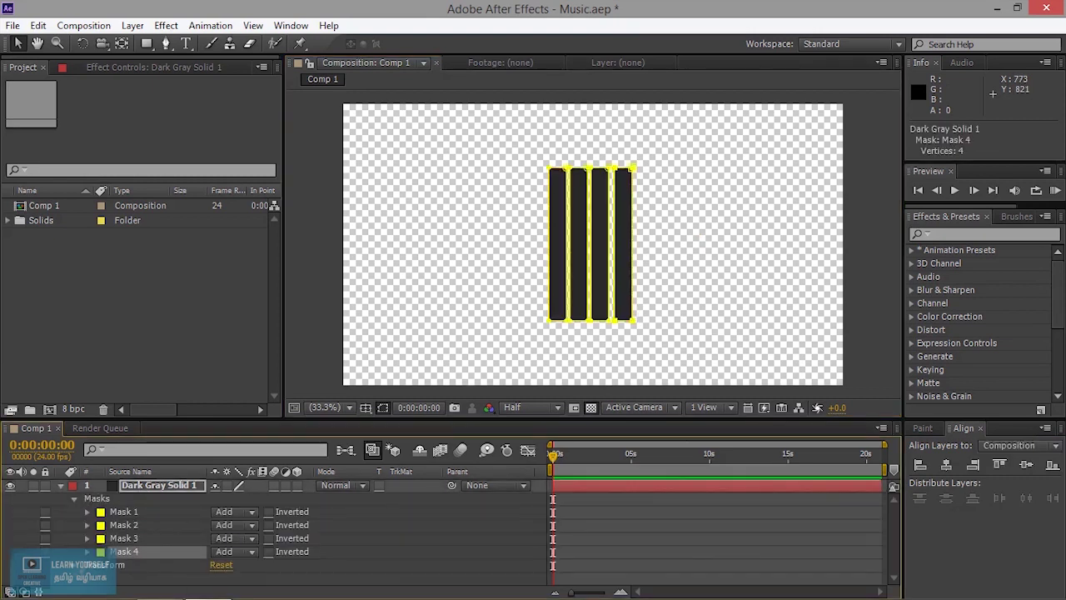
left_click(642, 297)
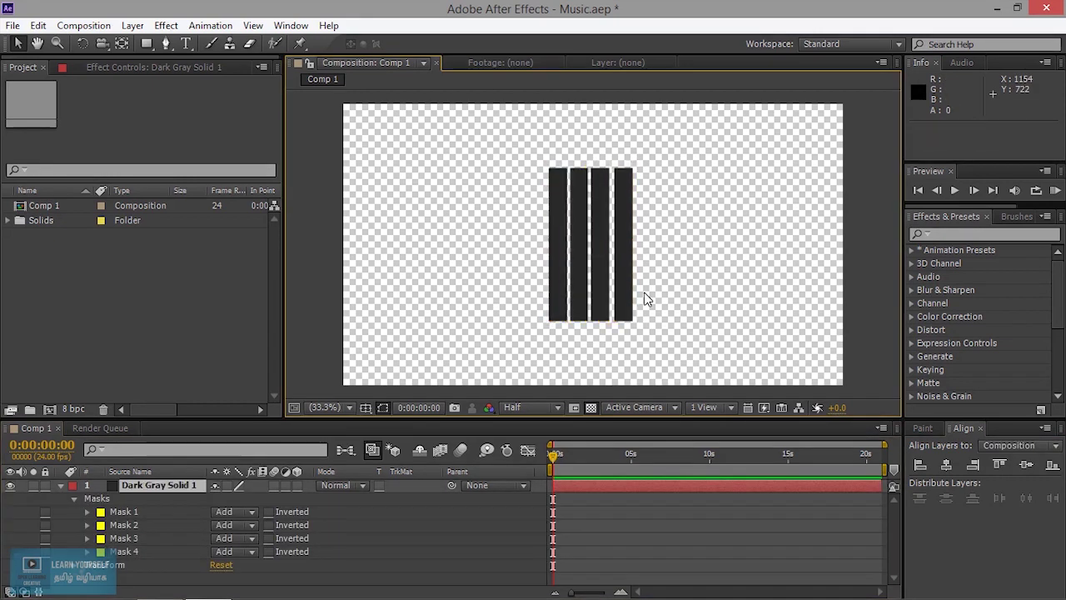
left_click(636, 284)
left_click(125, 551)
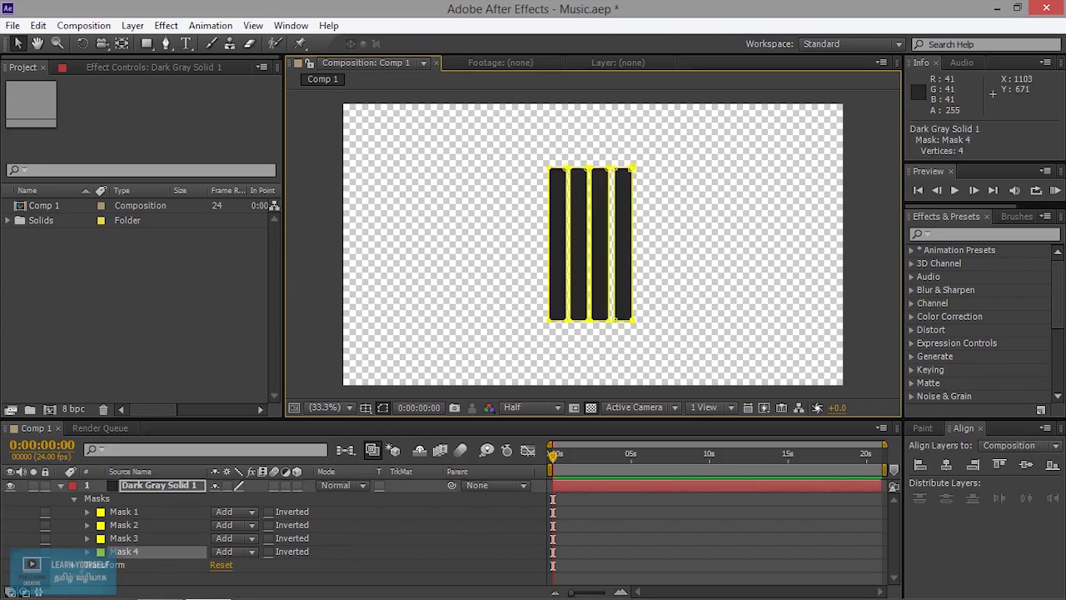
key("ctrl+z")
Step: Zoom into the viewer and try pulling the fourth bar's right edge left, then undo
scroll(664, 323, "up", 5)
scroll(594, 242, "down", 2)
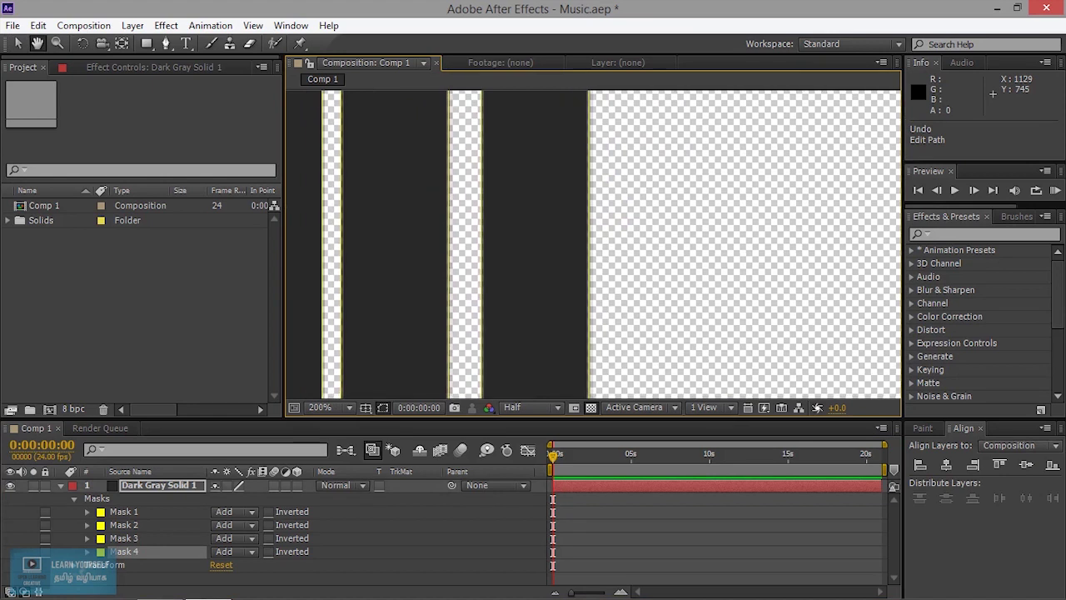
scroll(593, 242, "left", 4)
left_click_drag(645, 298, 641, 297)
key("ctrl+z")
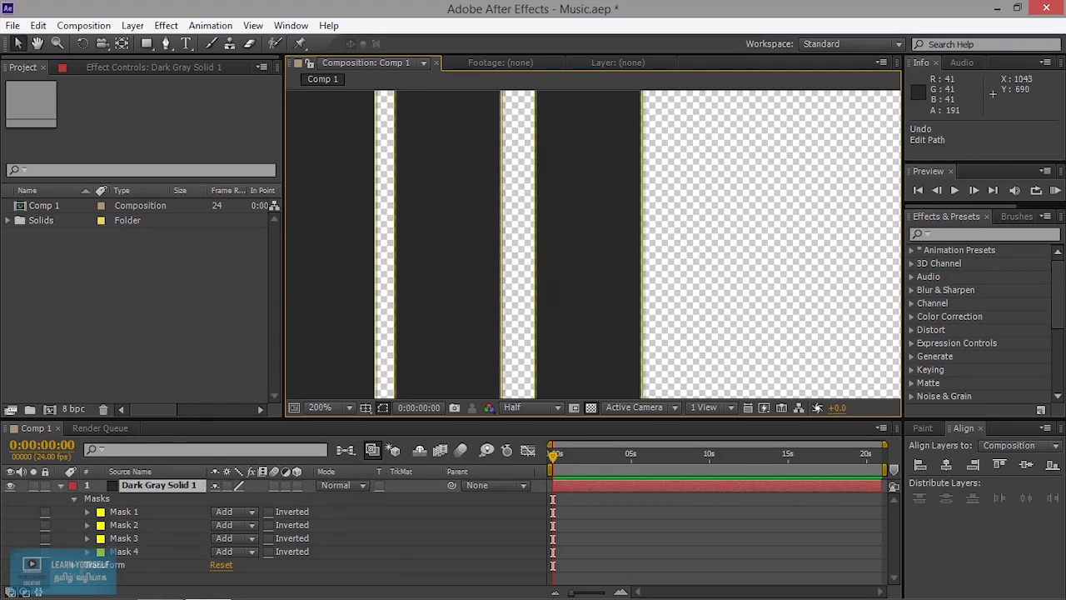
Step: Nudge Mask 4 left with the arrow keys to even the gaps, then zoom back out
left_click(123, 552)
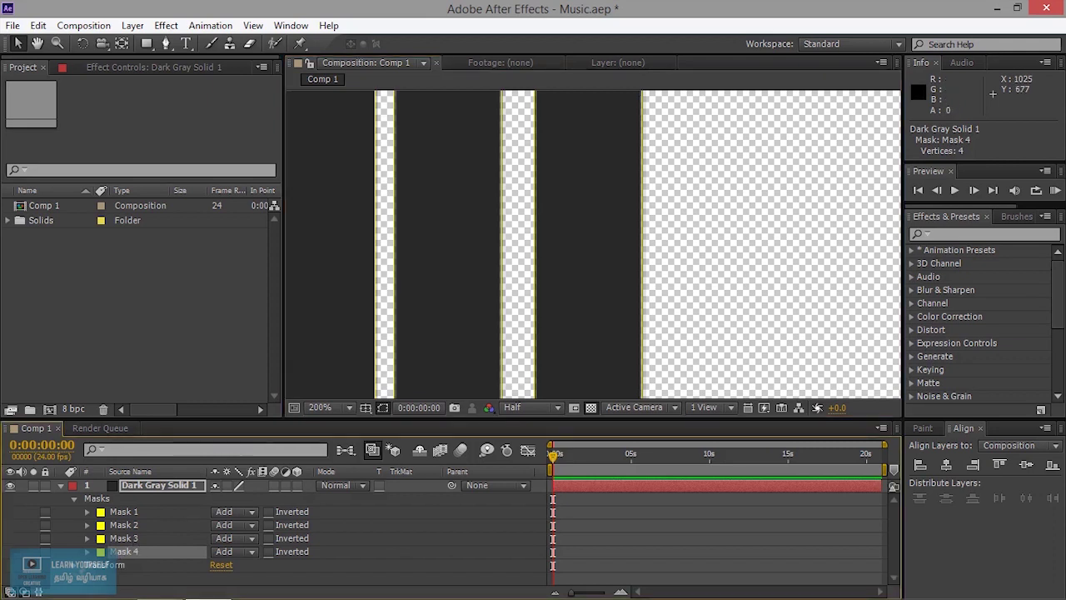
key("shift+Left")
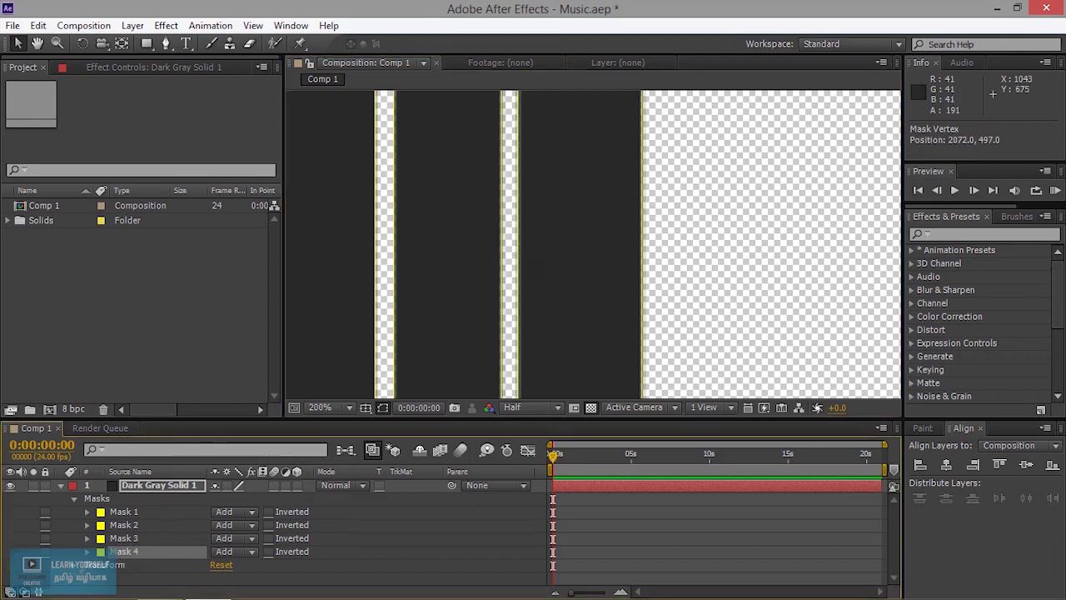
left_click_drag(546, 259, 528, 265)
key("ctrl+z")
left_click(132, 551)
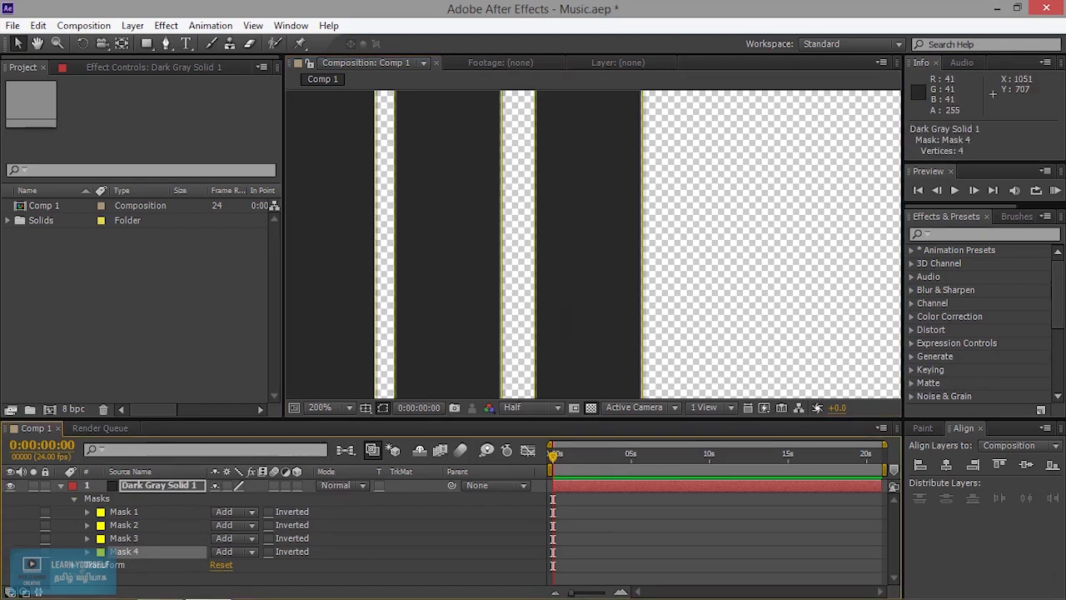
key("Left")
key("Left")
key("Left")
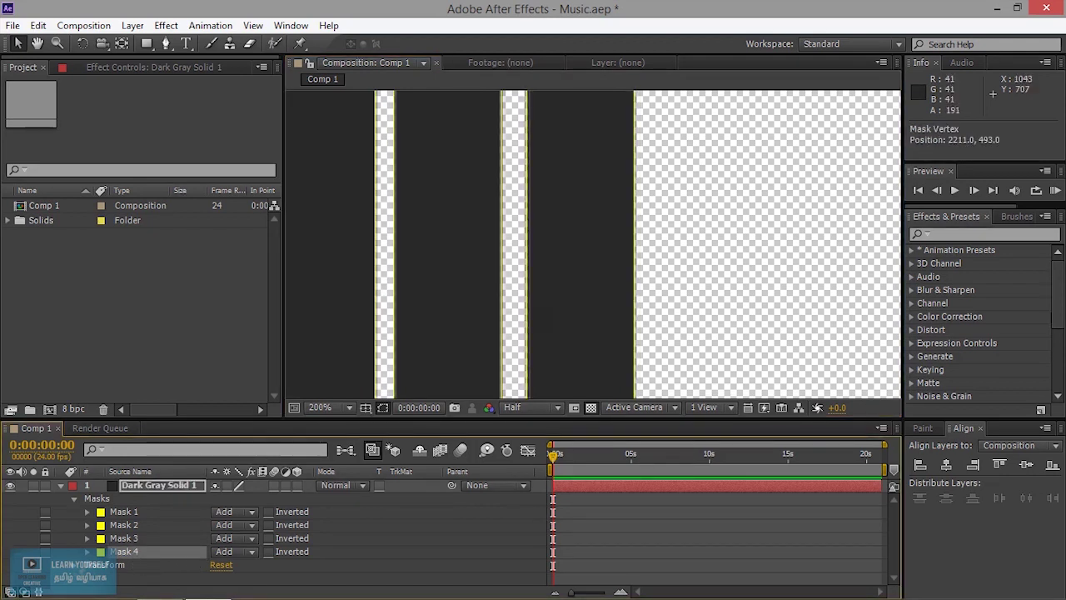
key("Left")
key("Left")
scroll(550, 334, "down", 8)
scroll(550, 333, "up", 4)
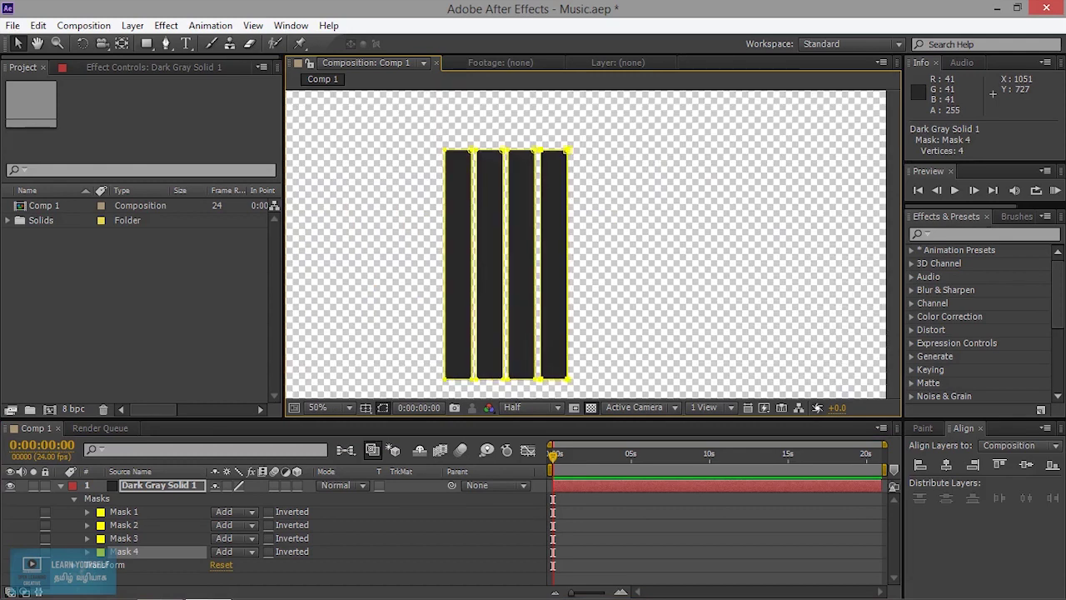
left_click(645, 338)
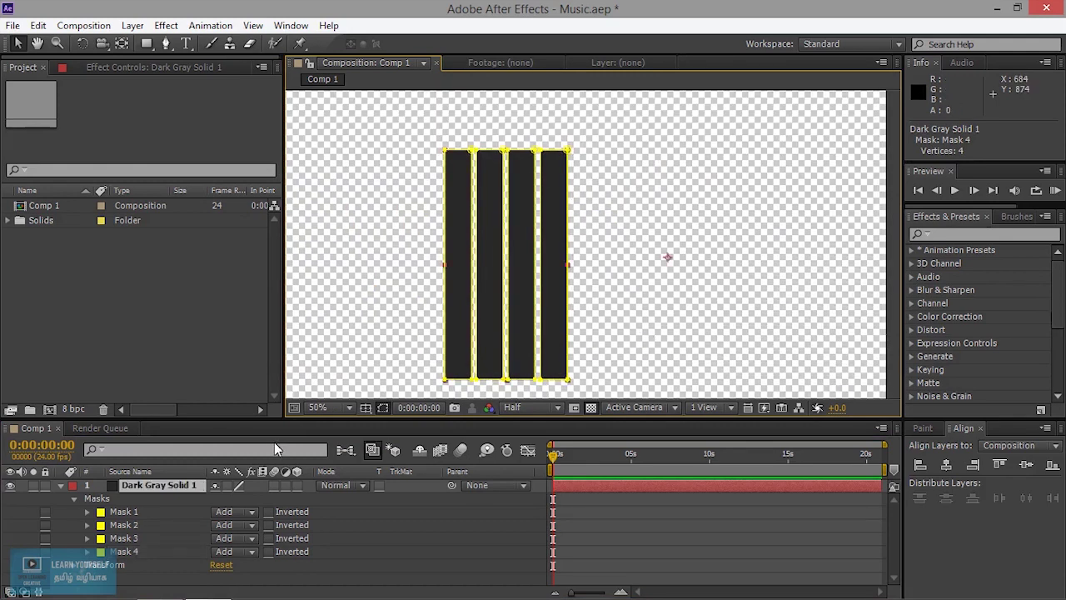
left_click(87, 512)
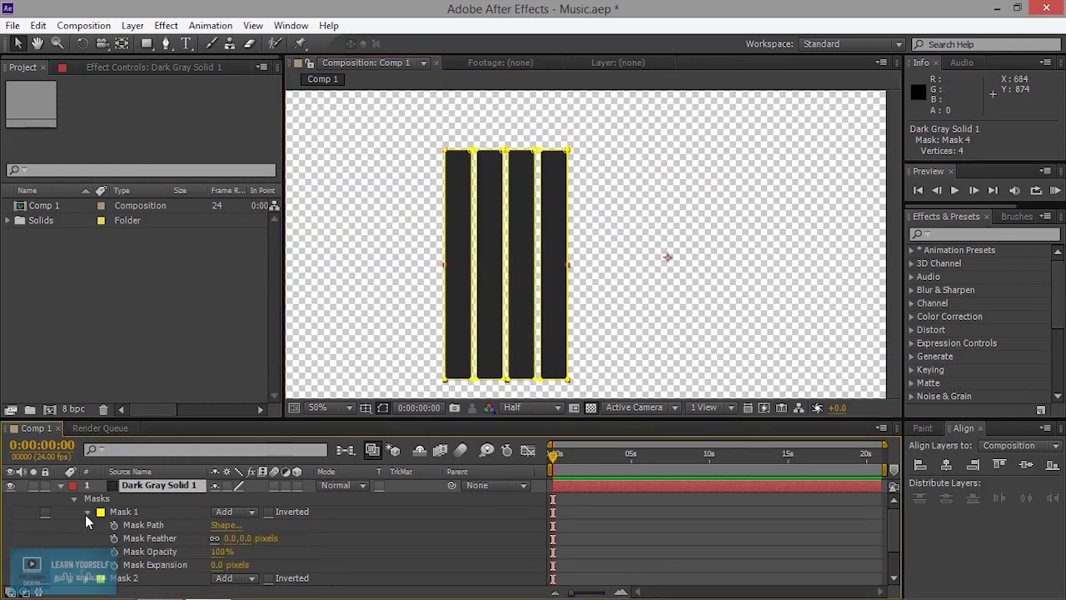
scroll(140, 559, "down", 2)
scroll(140, 556, "up", 2)
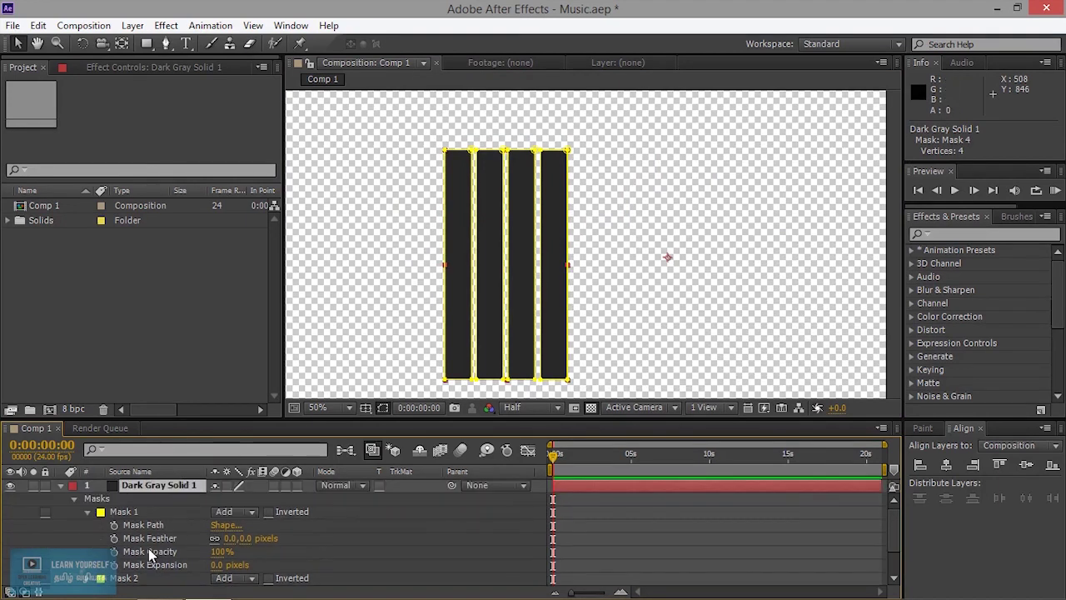
left_click(88, 512)
left_click(125, 512)
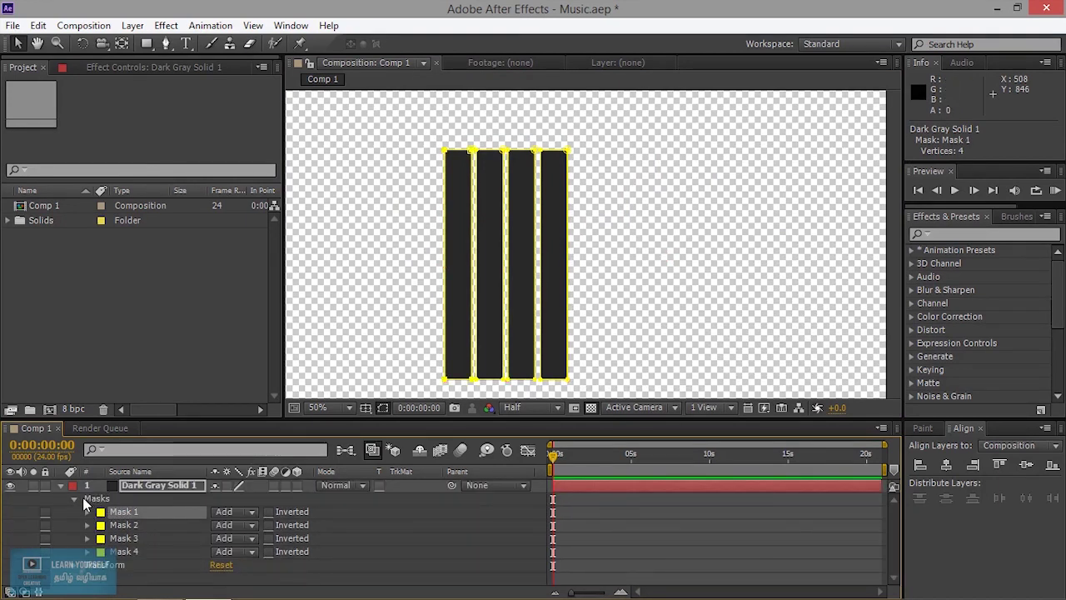
left_click(74, 565)
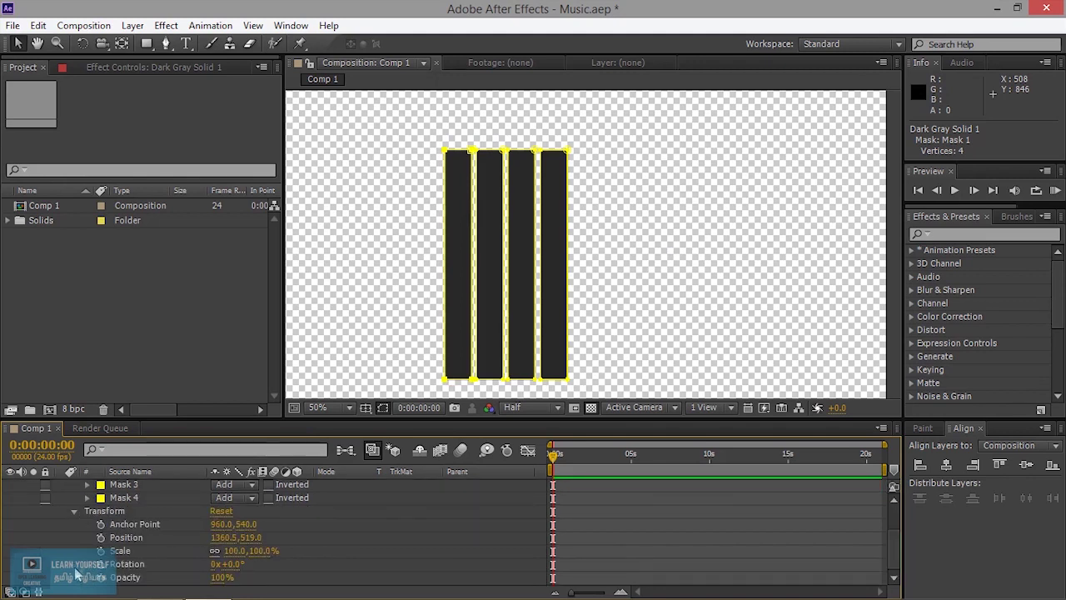
left_click(125, 525)
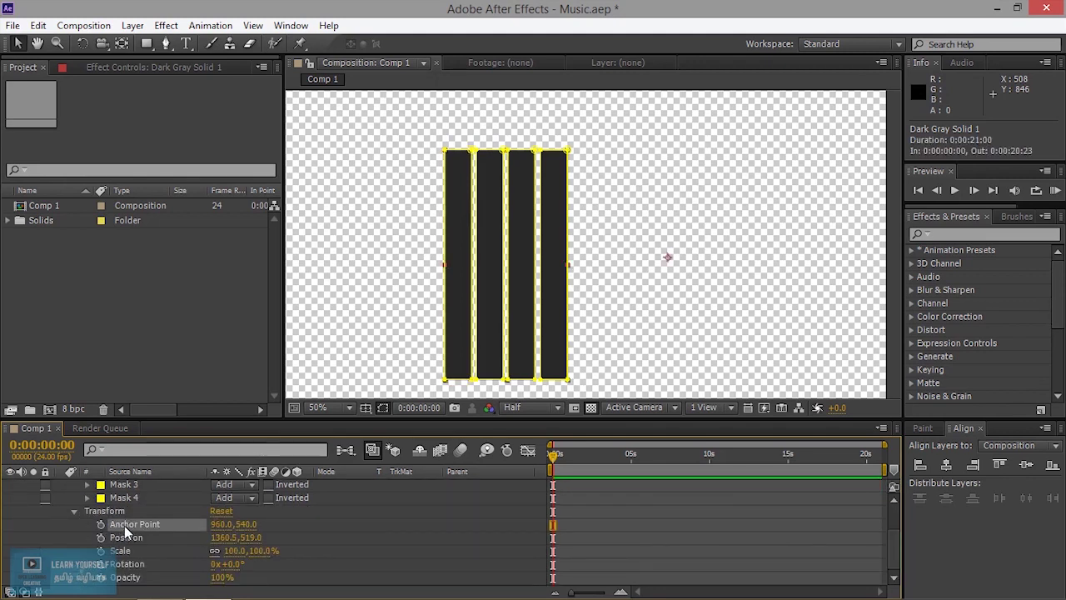
scroll(142, 524, "up", 3)
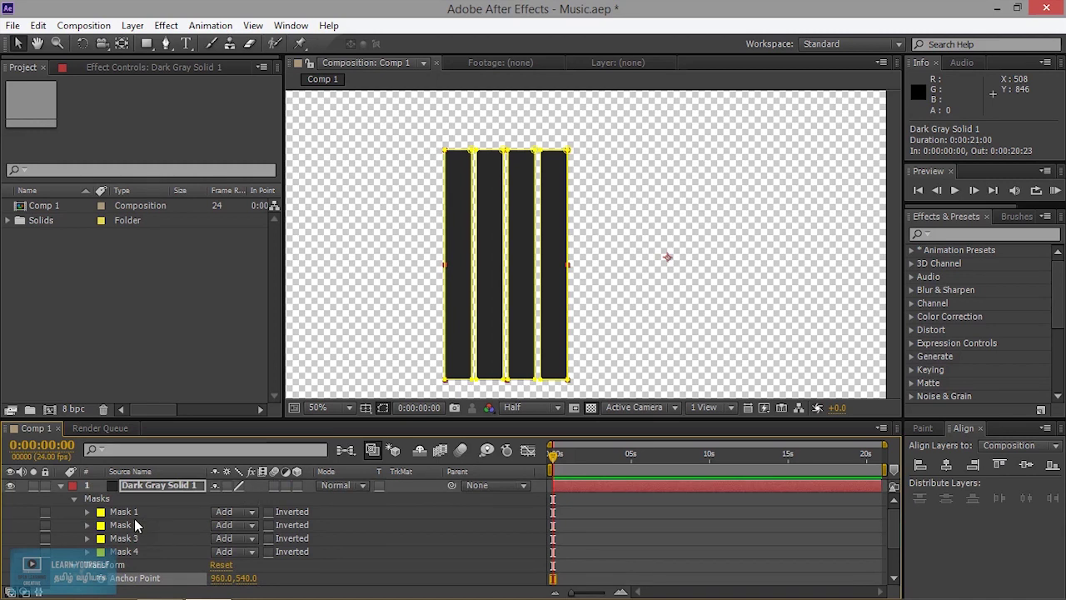
left_click(86, 512)
scroll(149, 537, "down", 3)
scroll(149, 538, "up", 2)
scroll(148, 538, "up", 1)
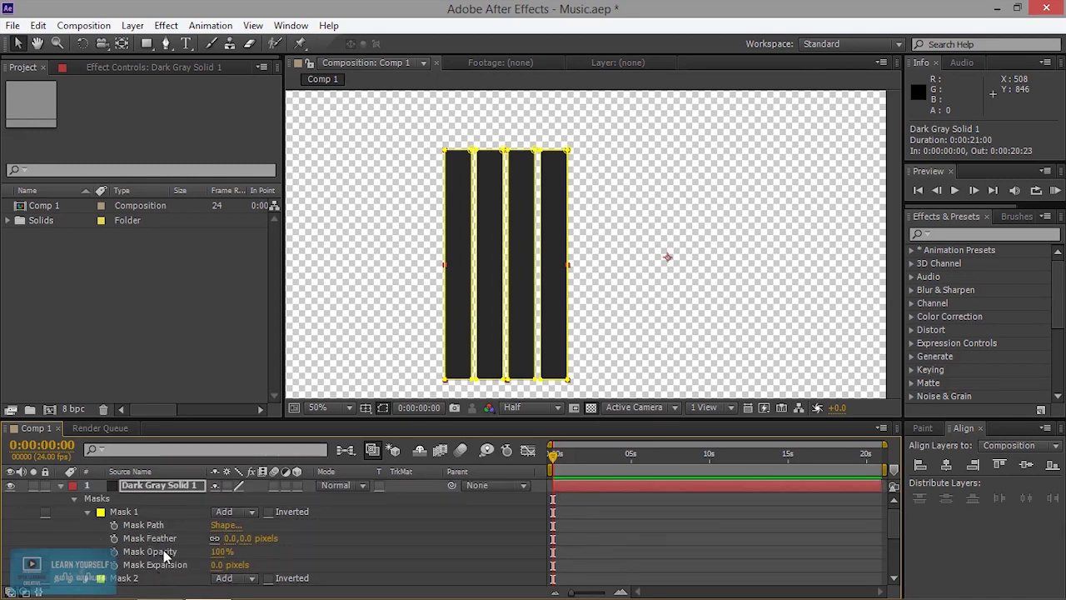
scroll(160, 565, "down", 2)
scroll(161, 565, "down", 3)
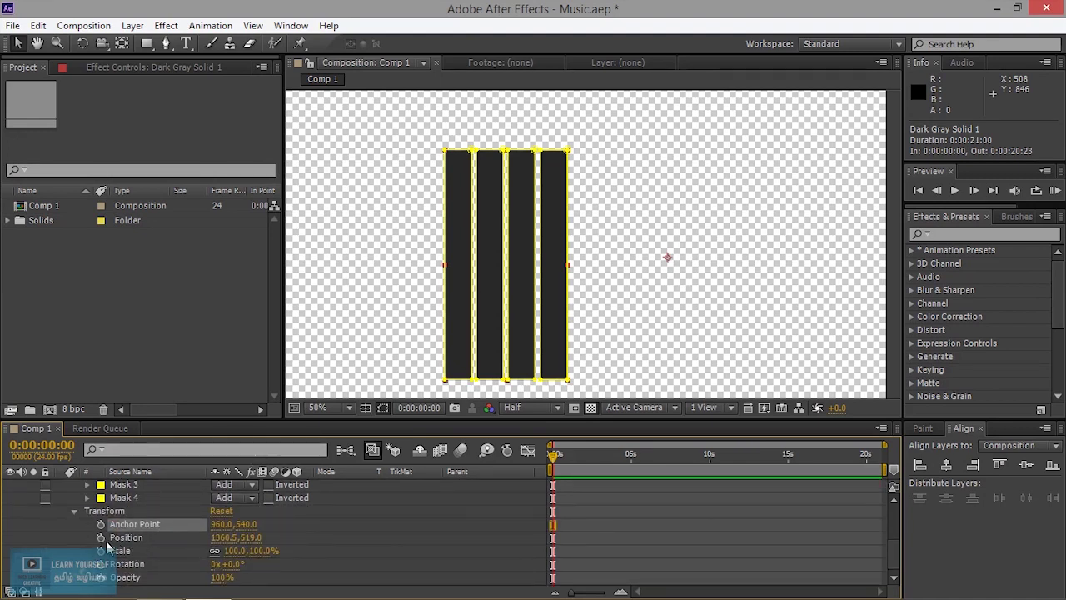
left_click(101, 524)
mouse_move(669, 258)
left_mouse_down()
mouse_move(624, 286)
mouse_move(675, 261)
left_mouse_up()
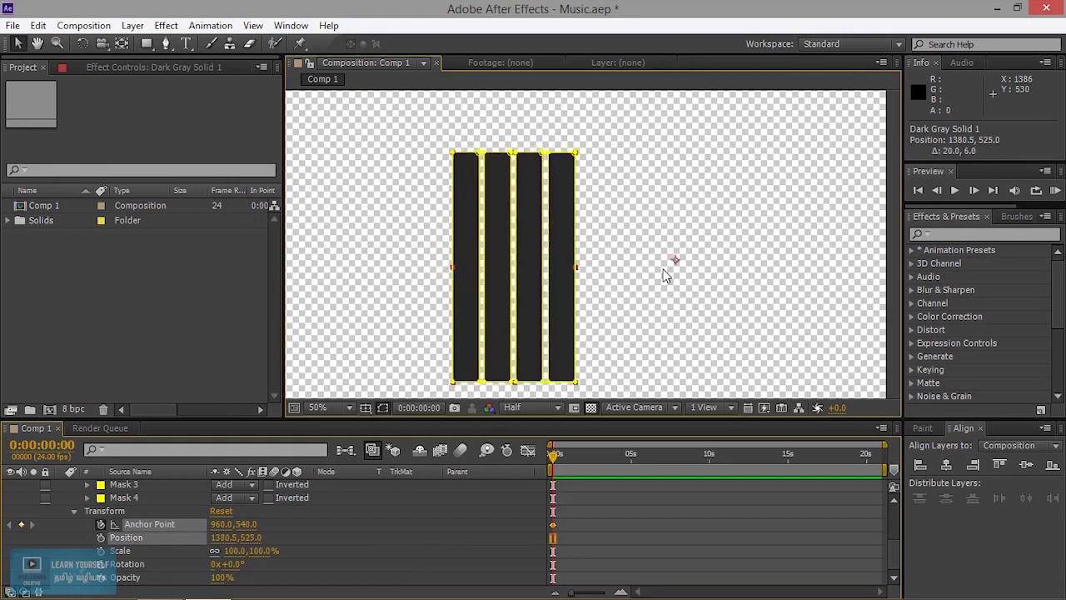
key("ctrl+z")
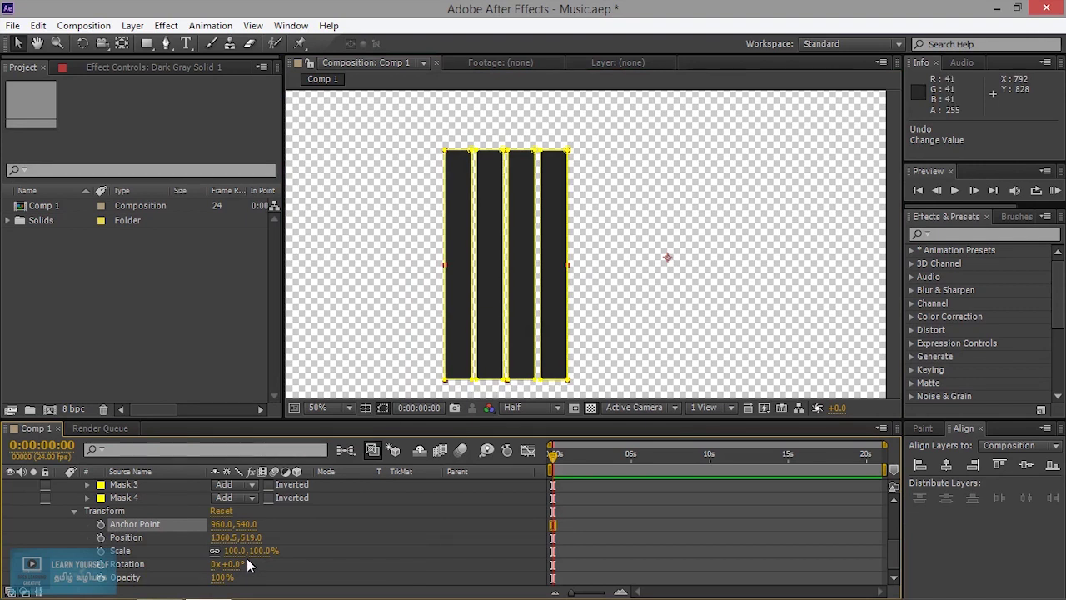
left_click_drag(236, 550, 269, 551)
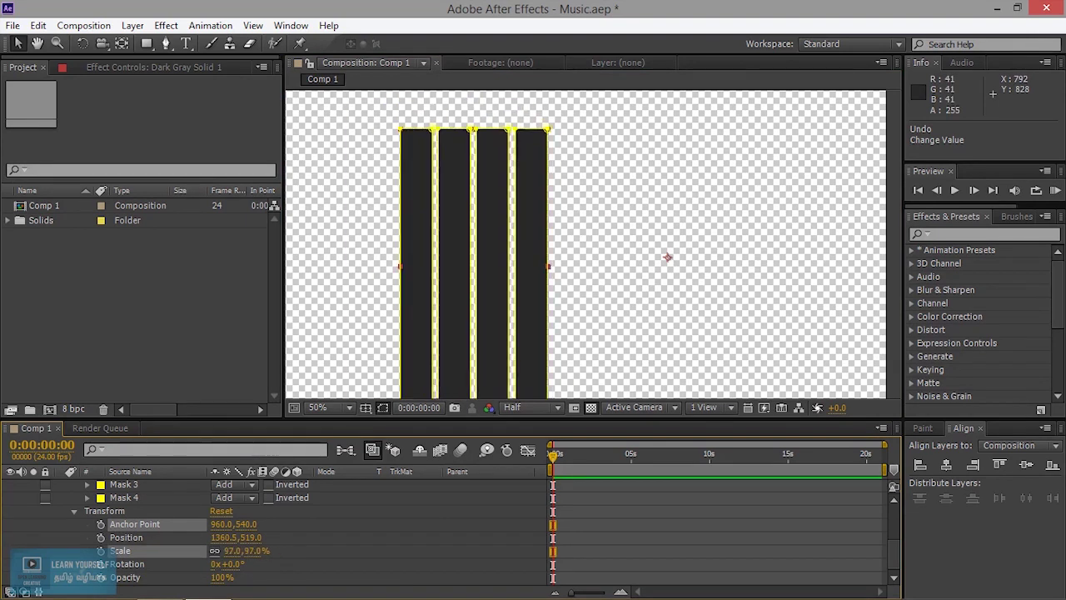
left_click_drag(269, 550, 250, 538)
scroll(181, 543, "up", 3)
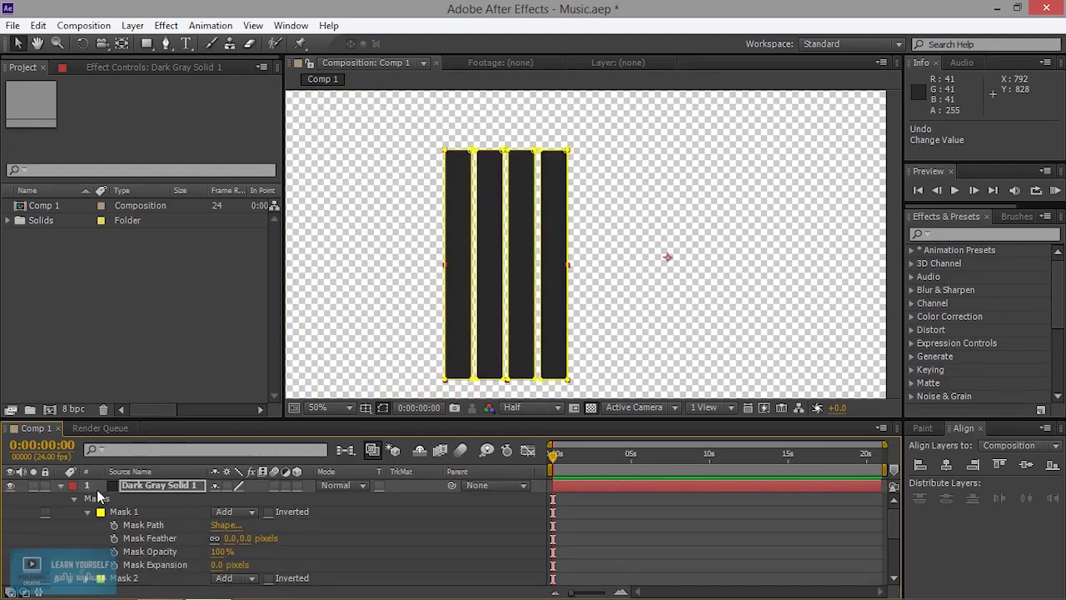
left_click(63, 487)
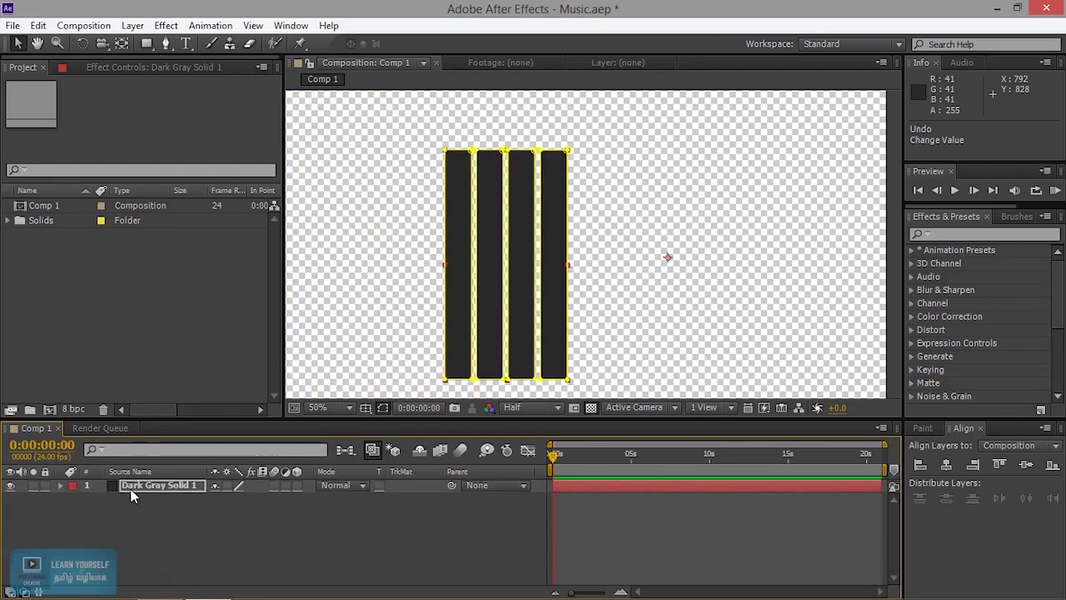
Step: Duplicate the solid layer twice and delete Masks 2–4 from layer 4
key("ctrl+d")
key("ctrl+d")
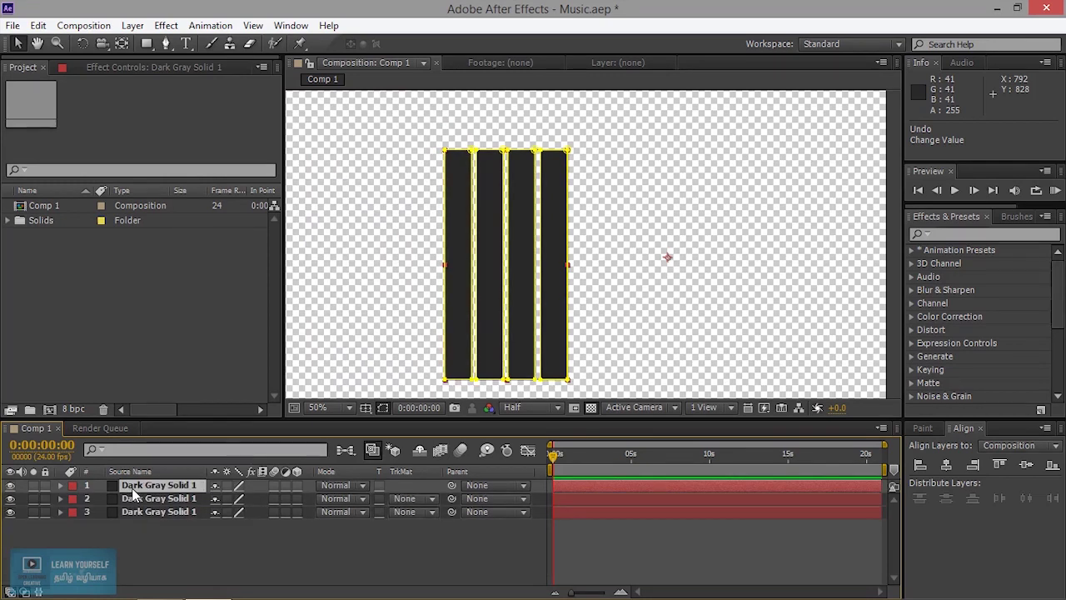
key("ctrl+d")
left_click(65, 527)
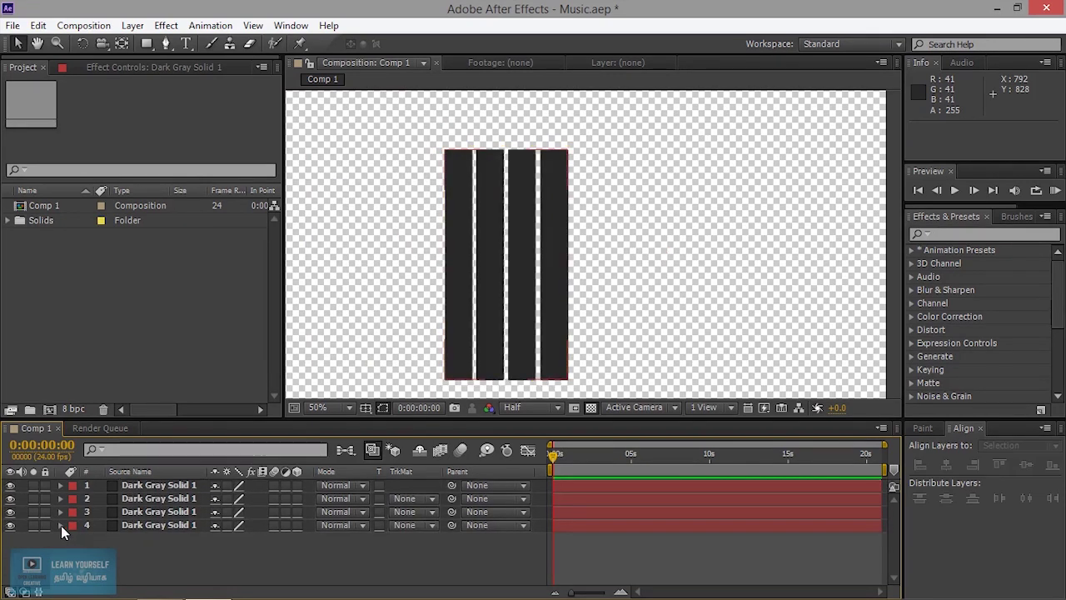
left_click(61, 525)
left_click(136, 578)
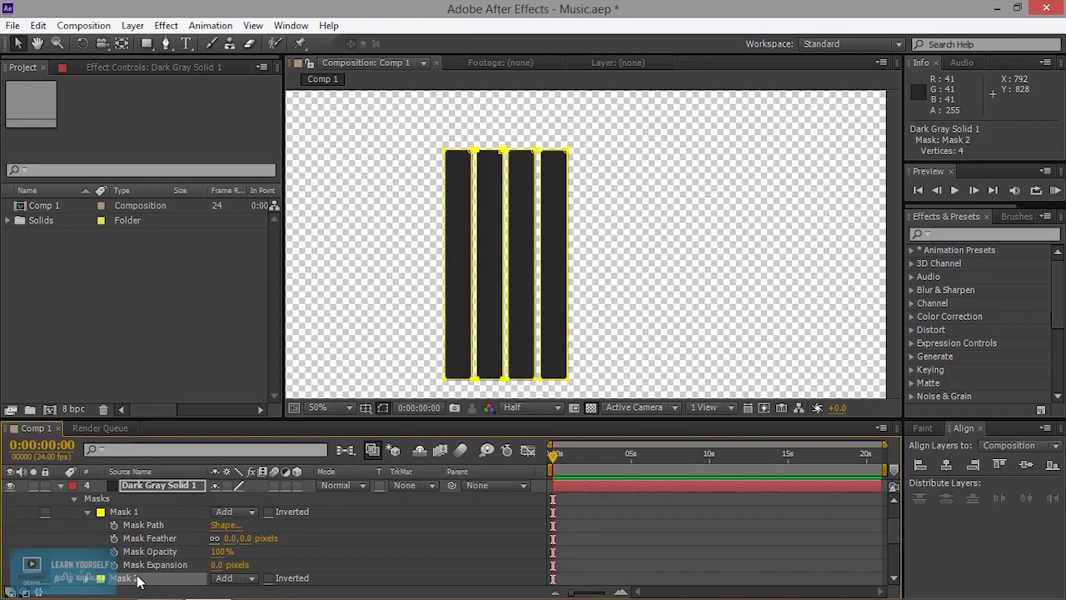
scroll(140, 581, "down", 2)
left_click(125, 524, "shift")
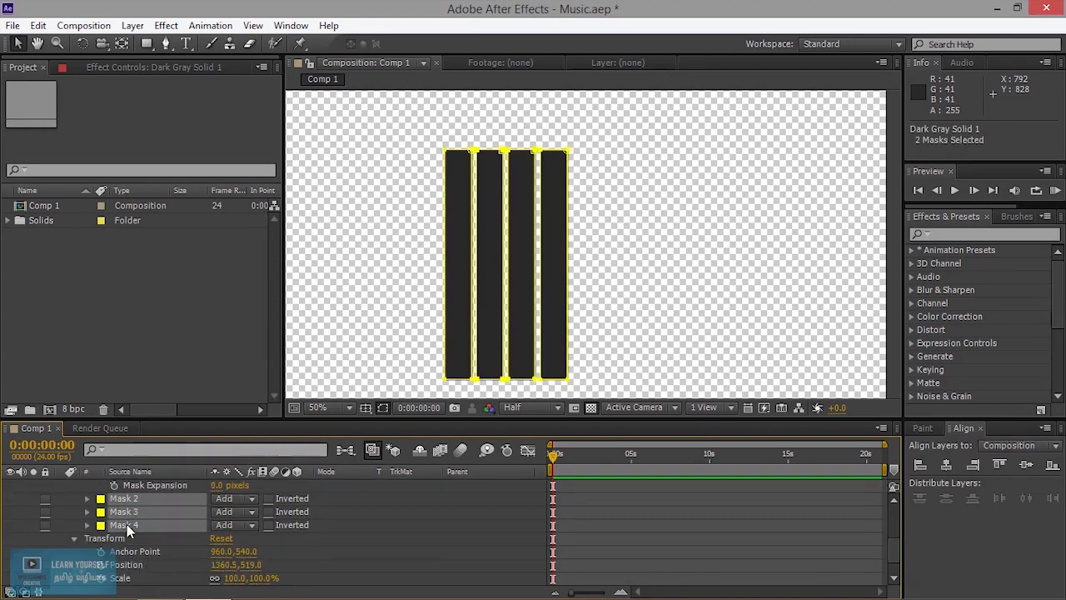
key("Delete")
scroll(133, 534, "up", 4)
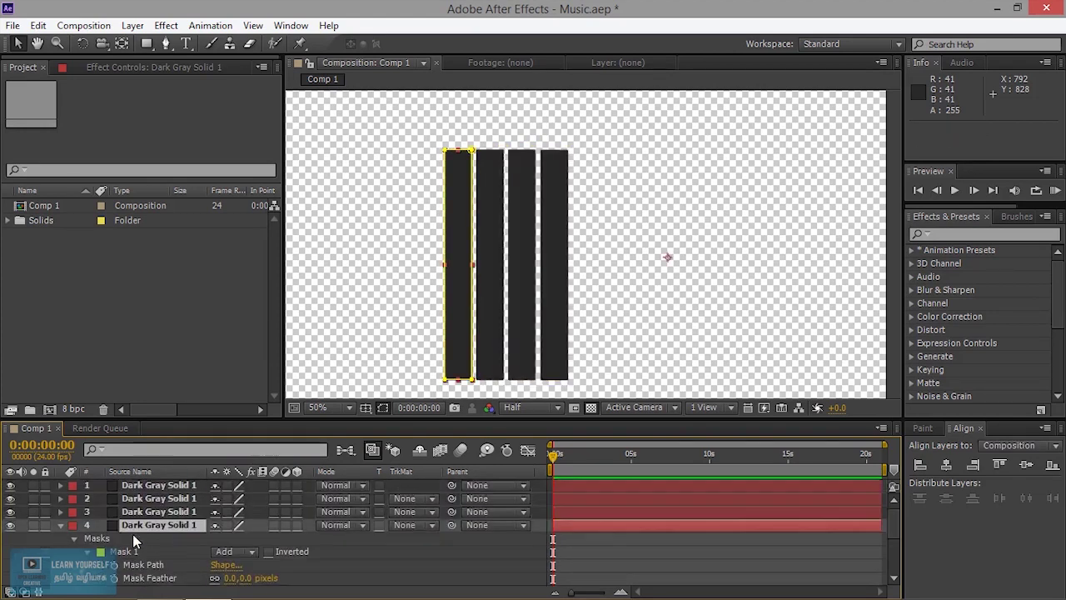
Step: Delete the other masks on layer 3 so only Mask 2 remains
left_click(60, 511)
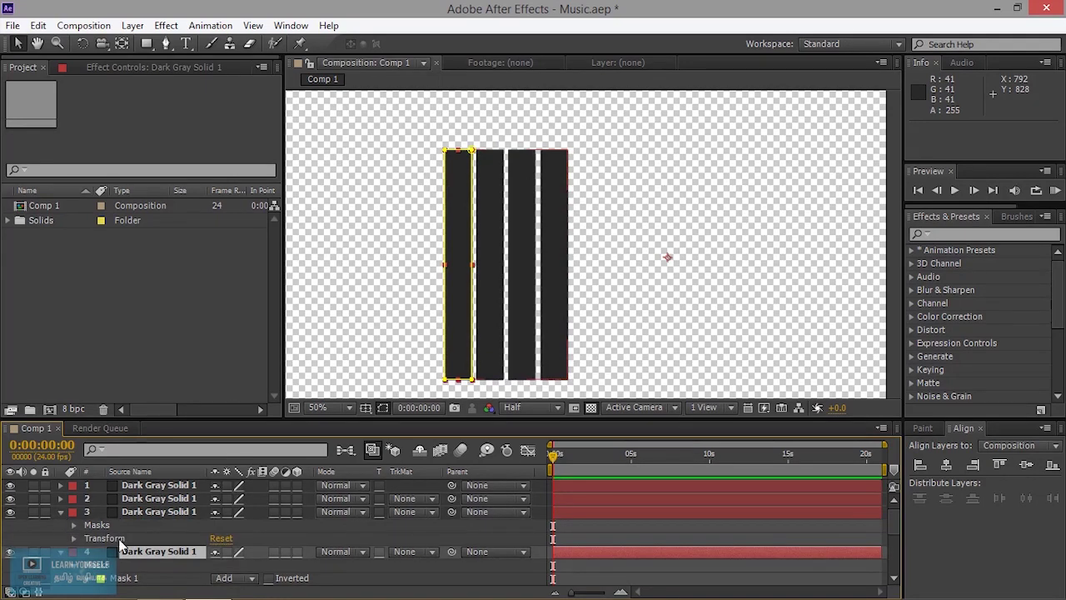
left_click(75, 525)
left_click(125, 538)
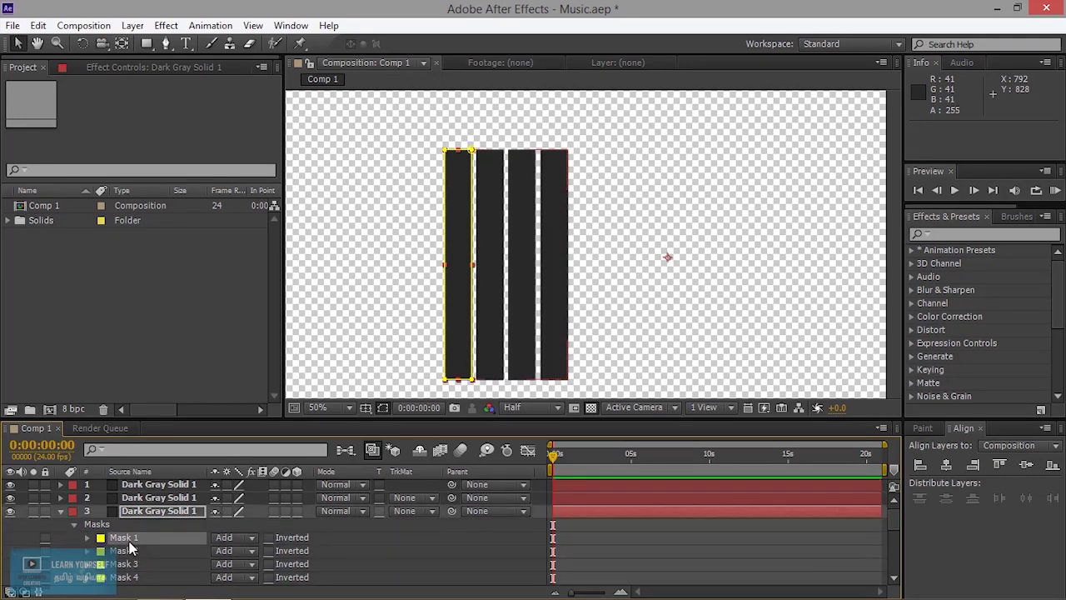
key("Delete")
left_click(129, 550)
key("Delete")
left_click(130, 550)
key("Delete")
Step: Delete the unwanted masks on layer 2 so only Mask 3 remains
left_click(61, 499)
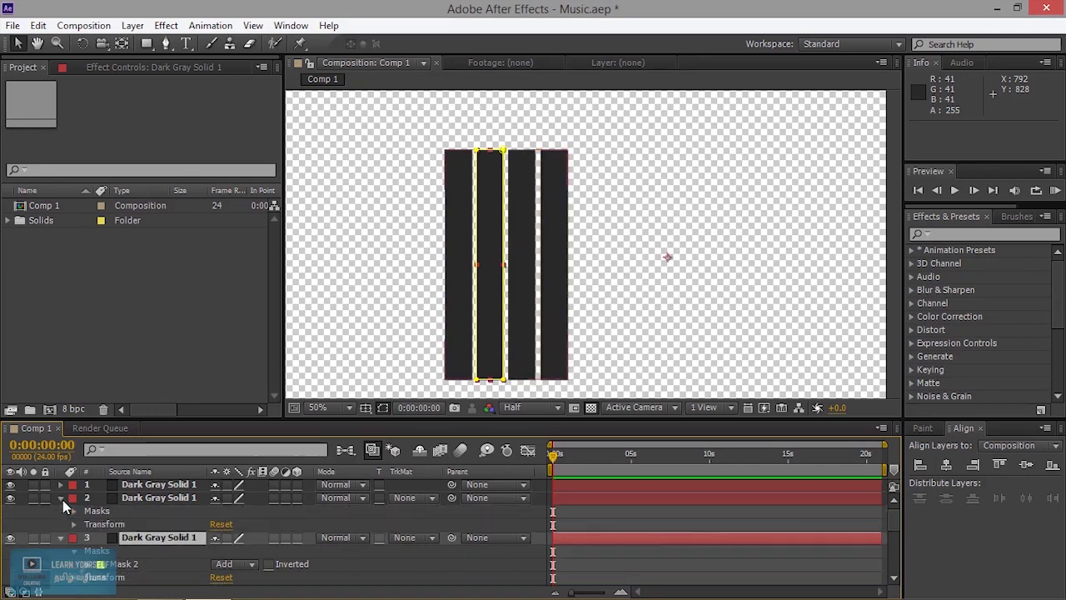
left_click(74, 524)
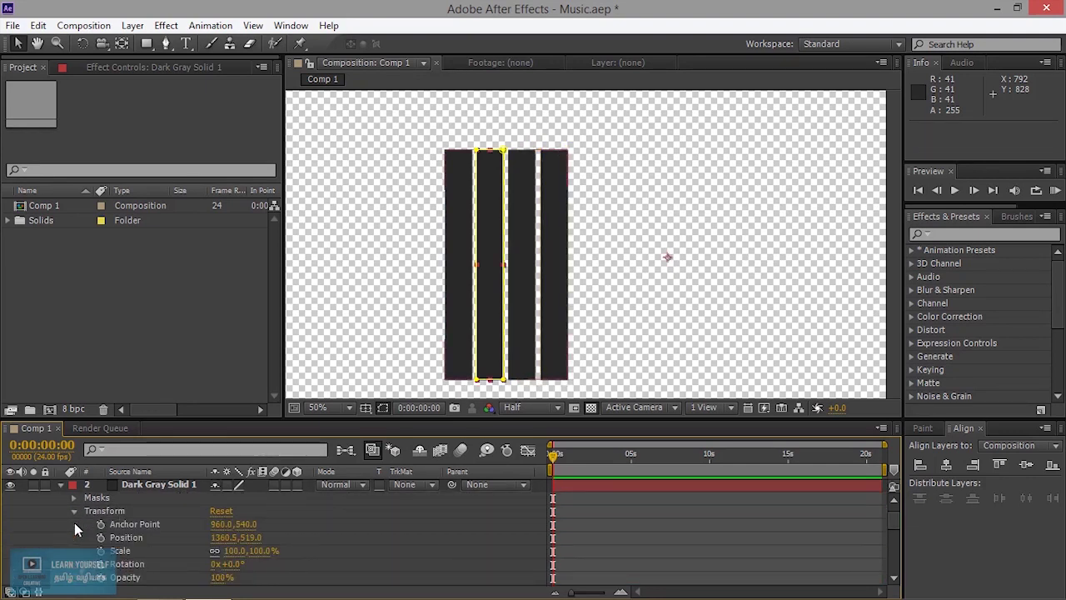
left_click(74, 498)
left_click(123, 524)
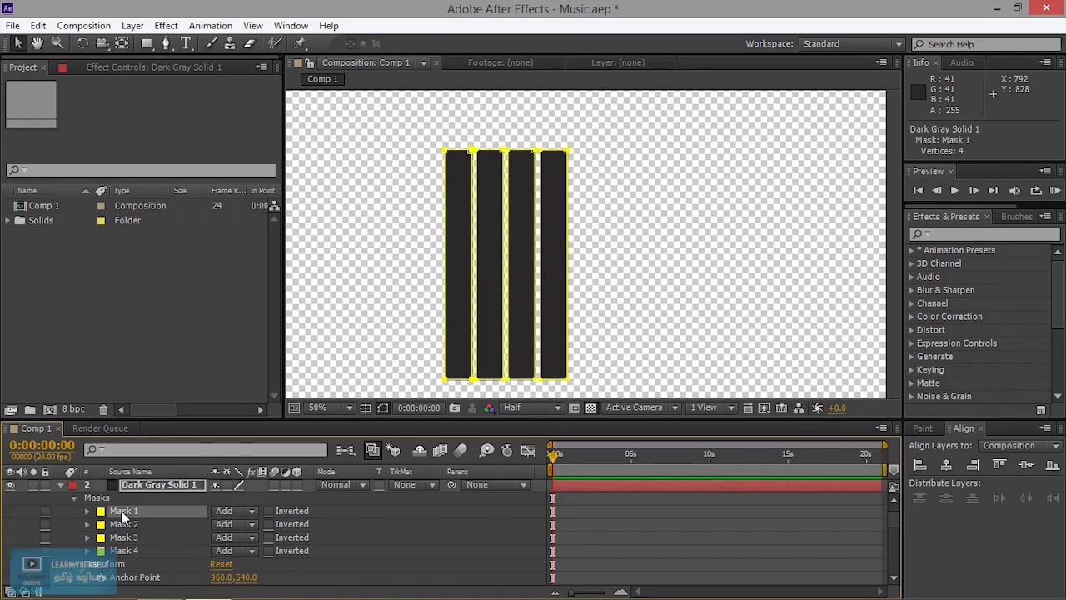
left_click(128, 517)
key("Delete")
left_click(126, 529)
key("Delete")
Step: Delete Masks 1–3 from layer 1 and collapse layers 1–3
scroll(122, 554, "up", 1)
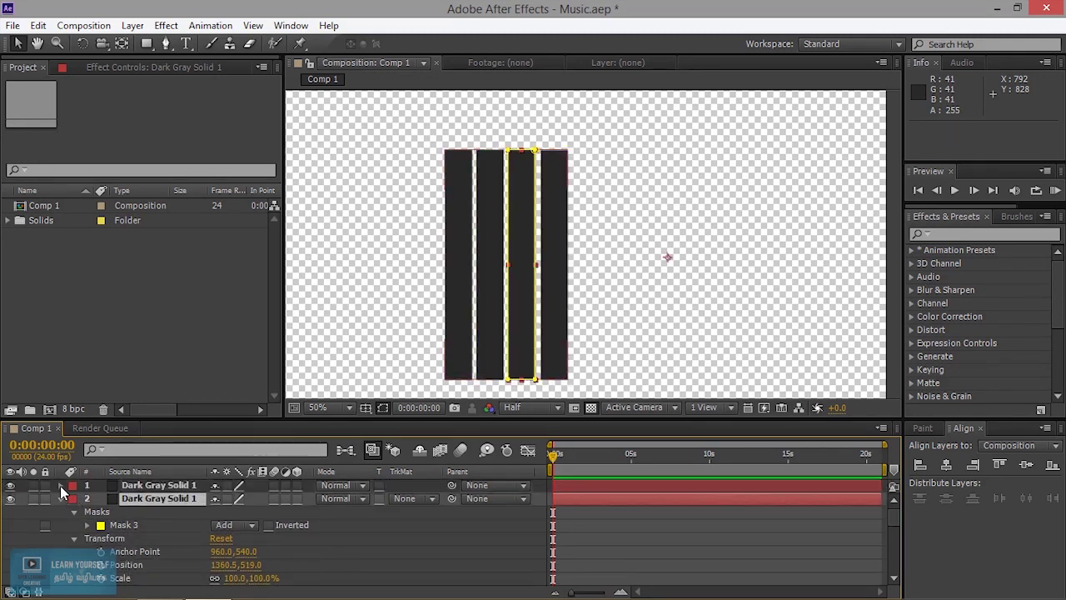
left_click(60, 484)
left_click(75, 498)
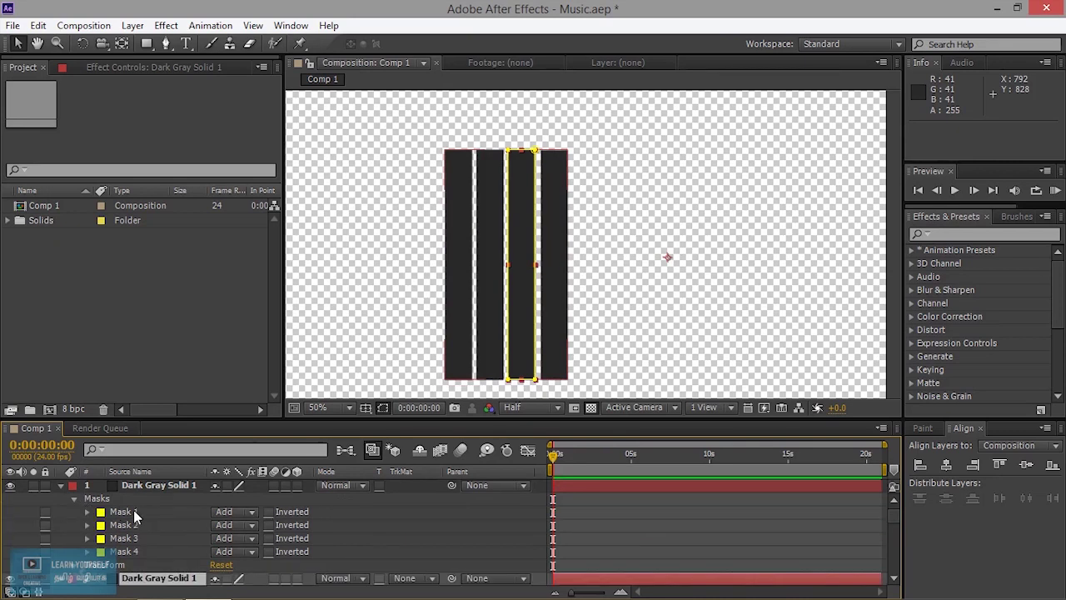
left_click(125, 511)
key("Delete")
left_click(133, 525)
key("Delete")
left_click(133, 512)
key("Delete")
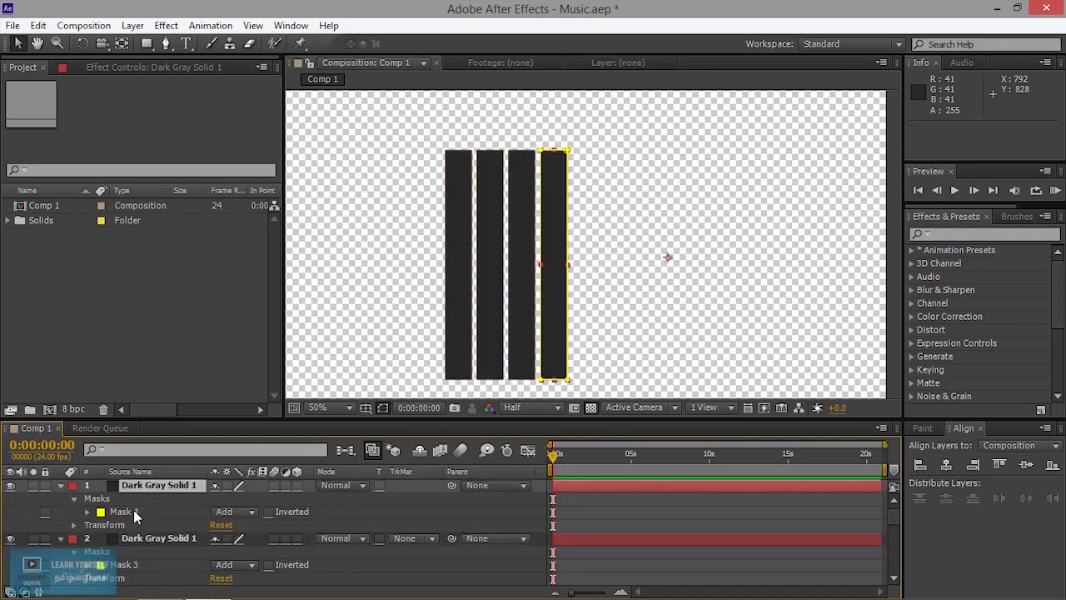
left_click(59, 485)
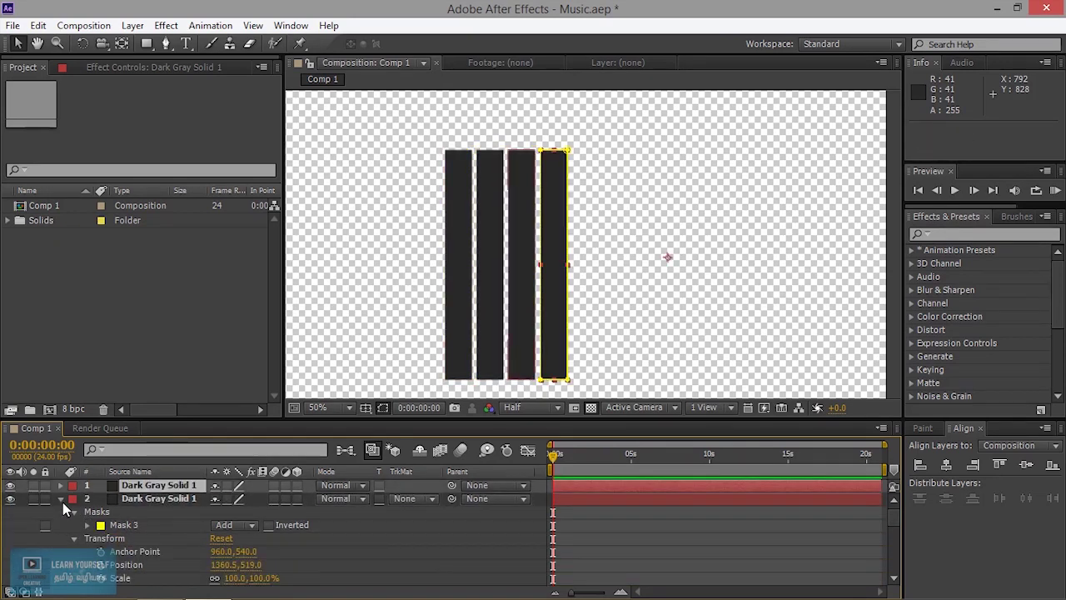
left_click(61, 499)
left_click(62, 511)
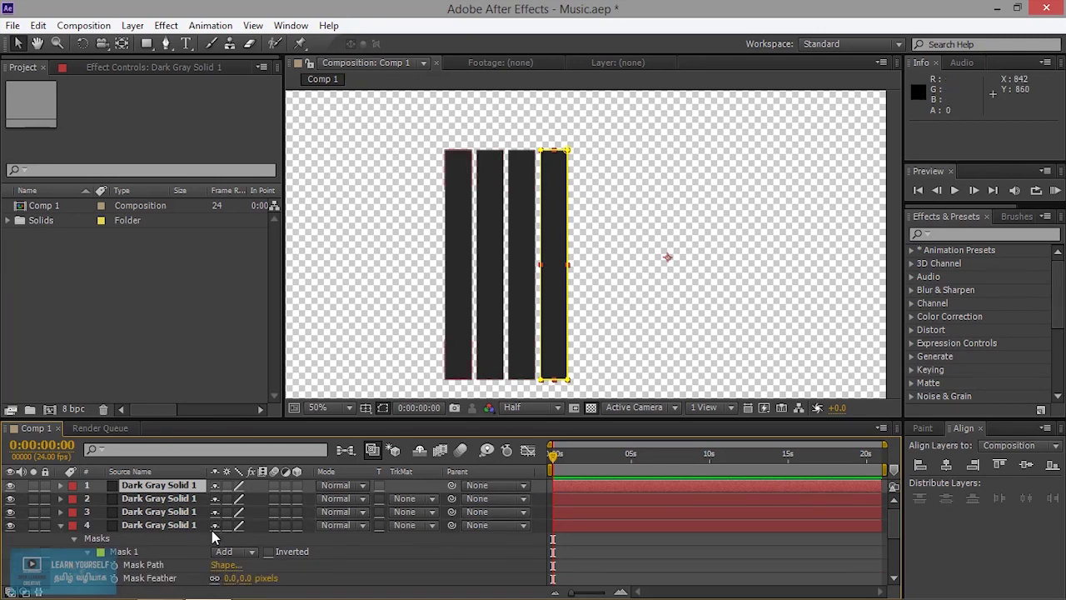
Step: Move the first bar's anchor point down to its bottom edge with the Pan Behind tool
left_click(154, 526)
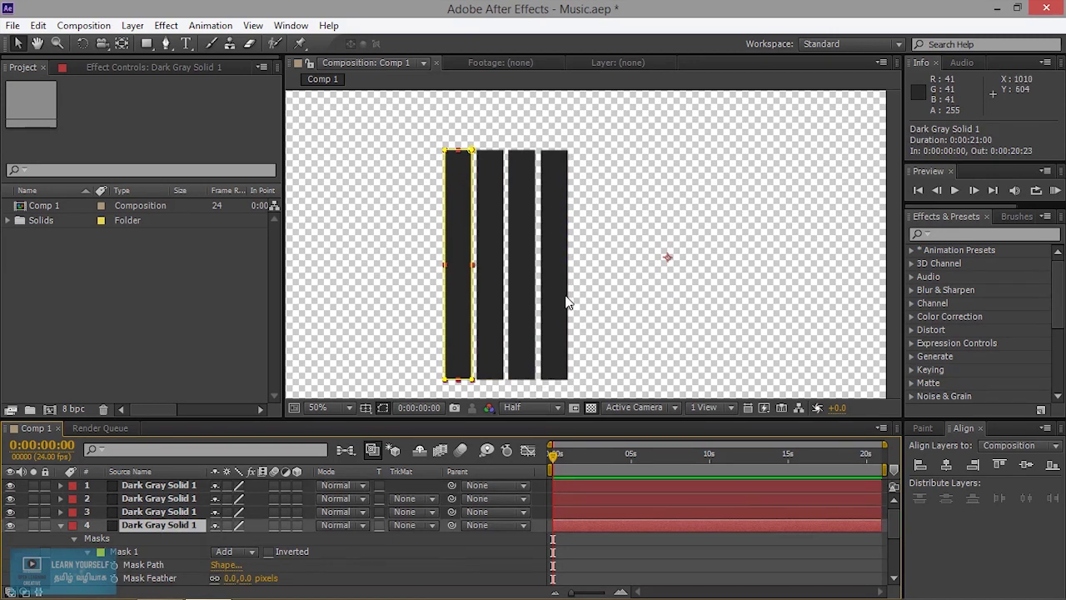
scroll(159, 538, "down", 4)
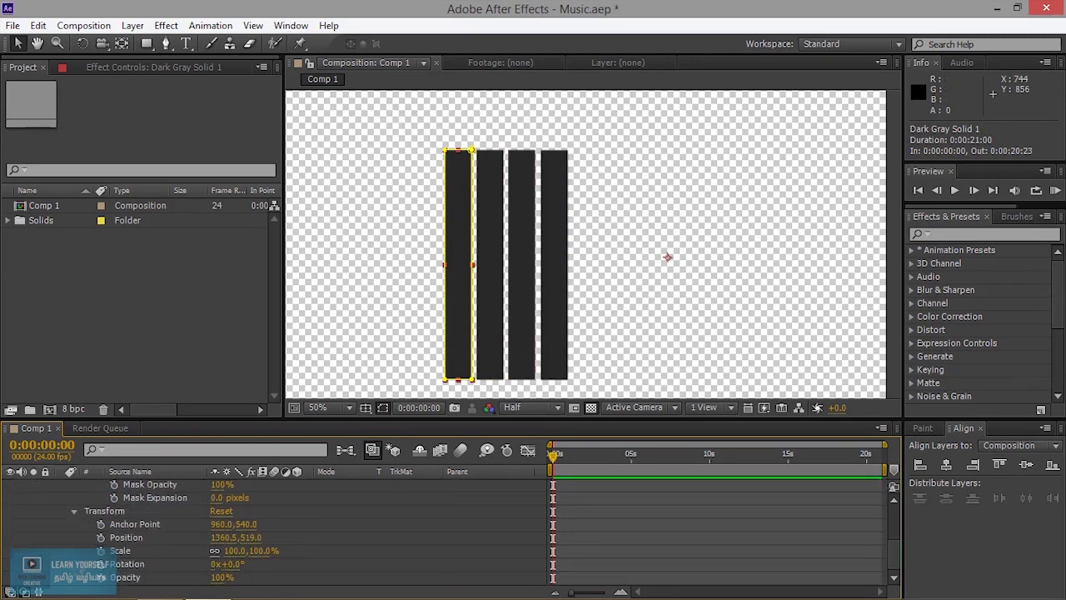
left_click_drag(221, 524, 204, 524)
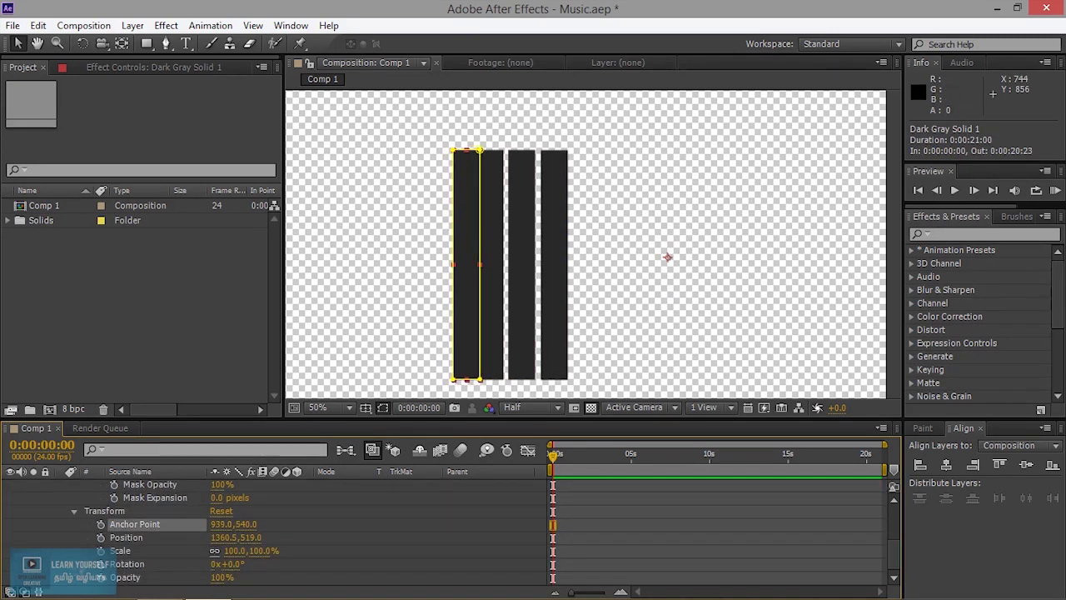
key("ctrl+z")
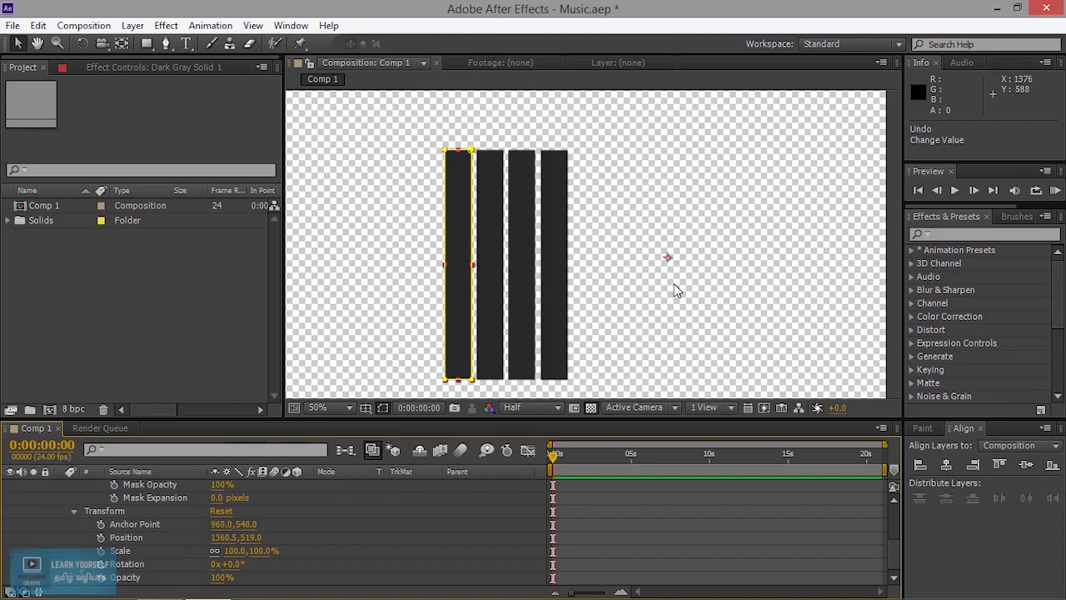
left_click(122, 45)
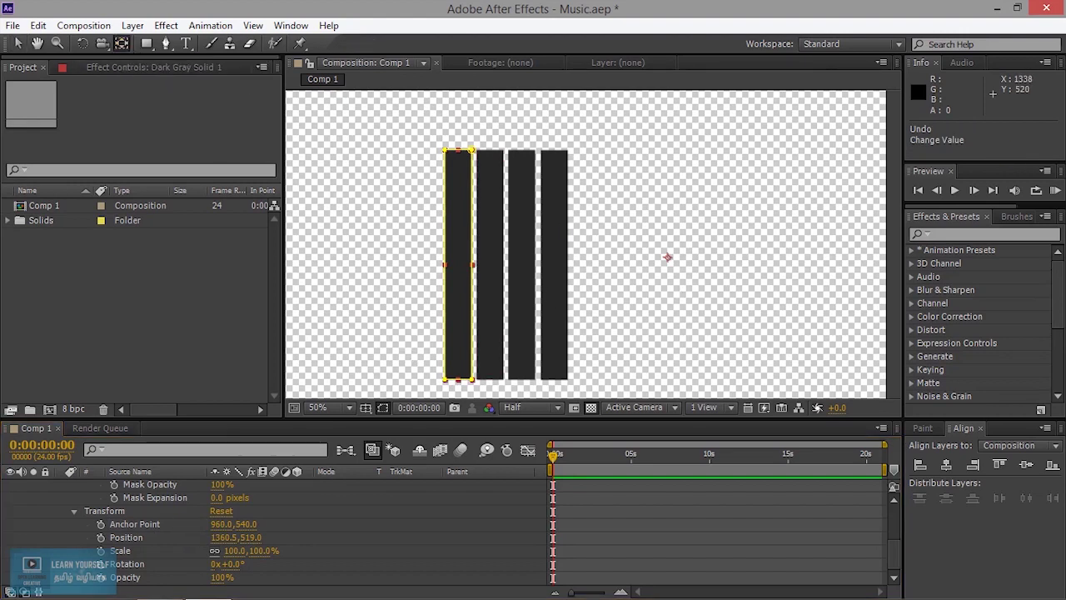
left_click_drag(668, 258, 645, 276)
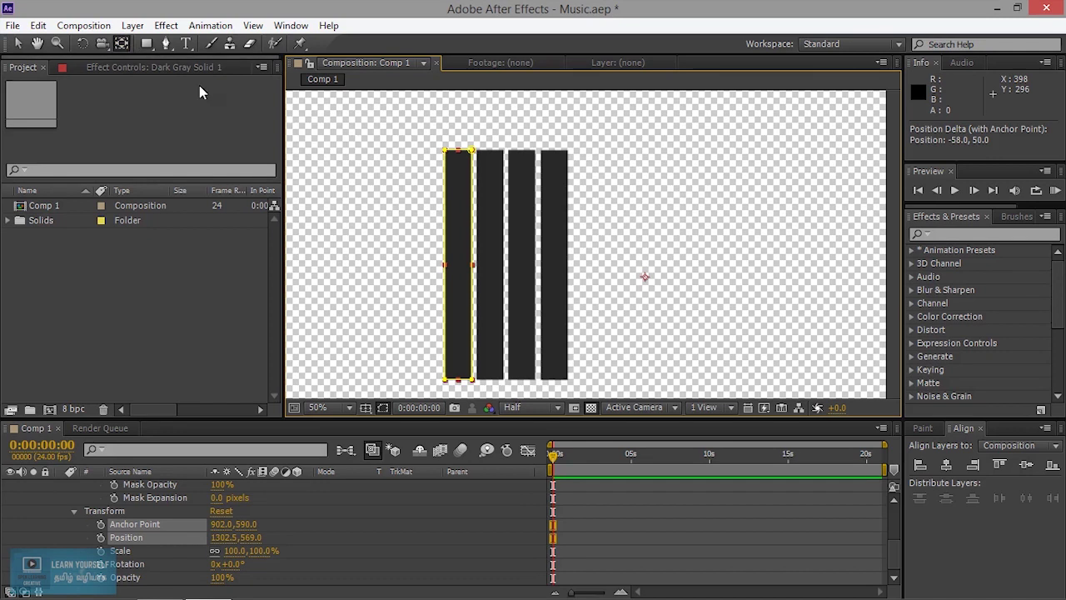
left_click_drag(645, 275, 458, 377)
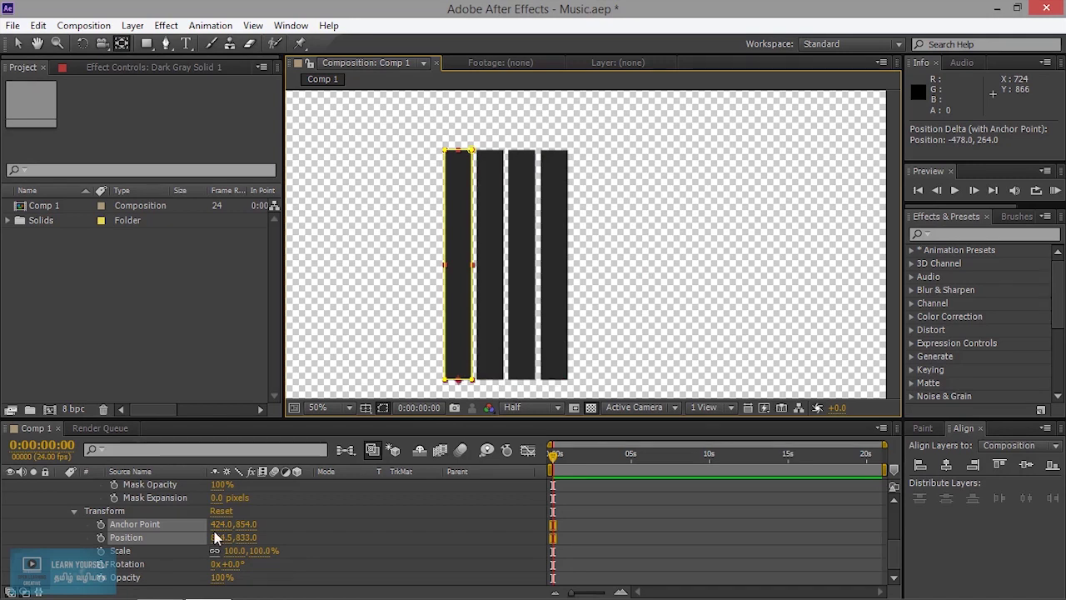
Step: Test the first bar's Scale shrinking toward its bottom, then undo back to full height
left_click_drag(240, 551, 191, 551)
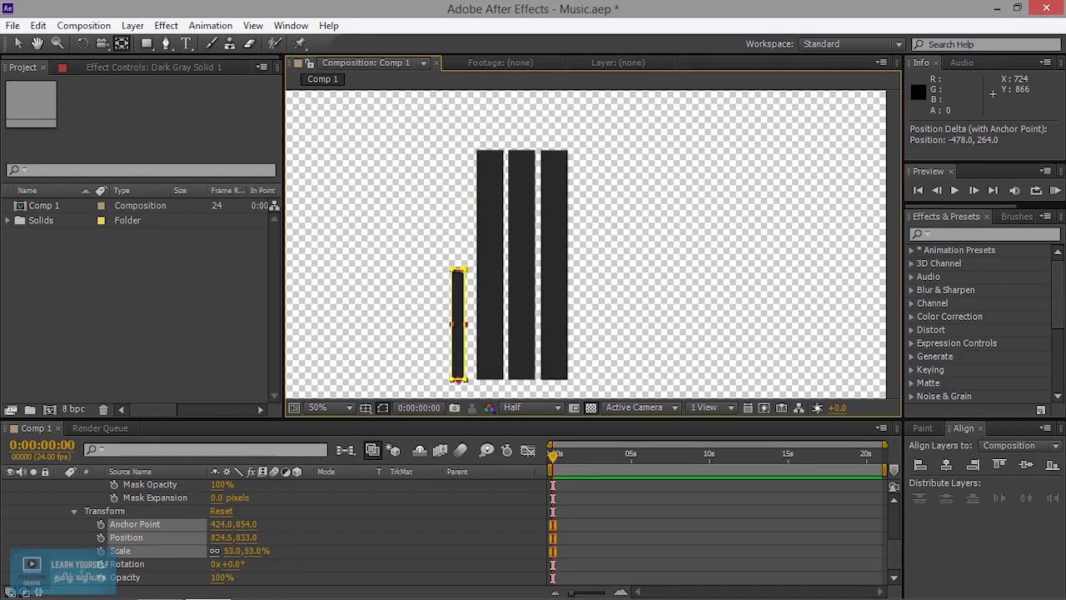
mouse_move(192, 551)
left_mouse_down()
mouse_move(255, 551)
mouse_move(191, 550)
left_mouse_up()
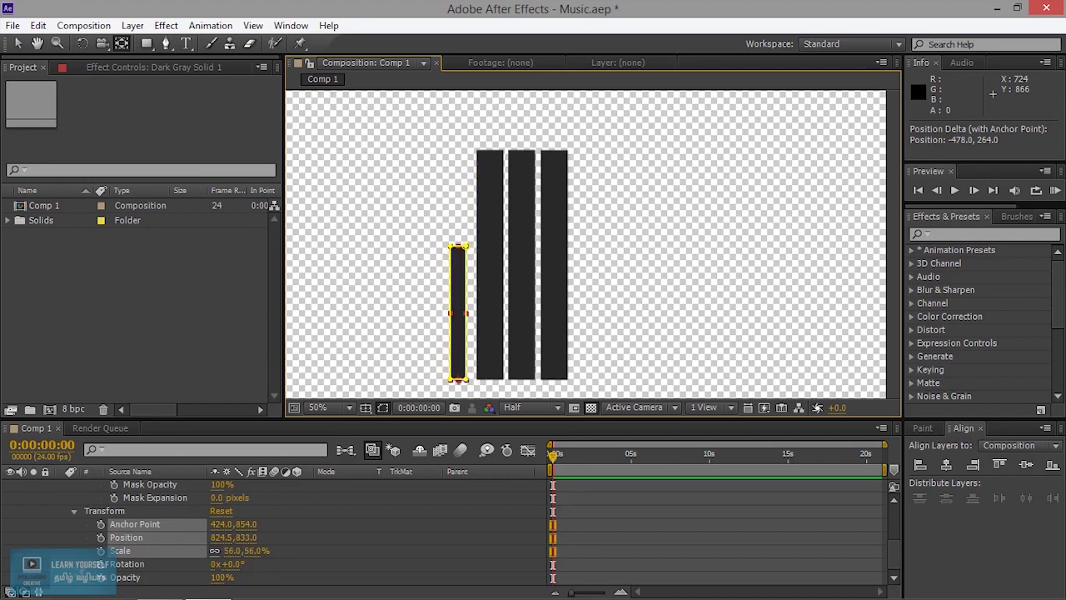
key("ctrl+z")
scroll(157, 551, "up", 3)
scroll(157, 551, "down", 2)
scroll(156, 551, "up", 2)
left_click(67, 505)
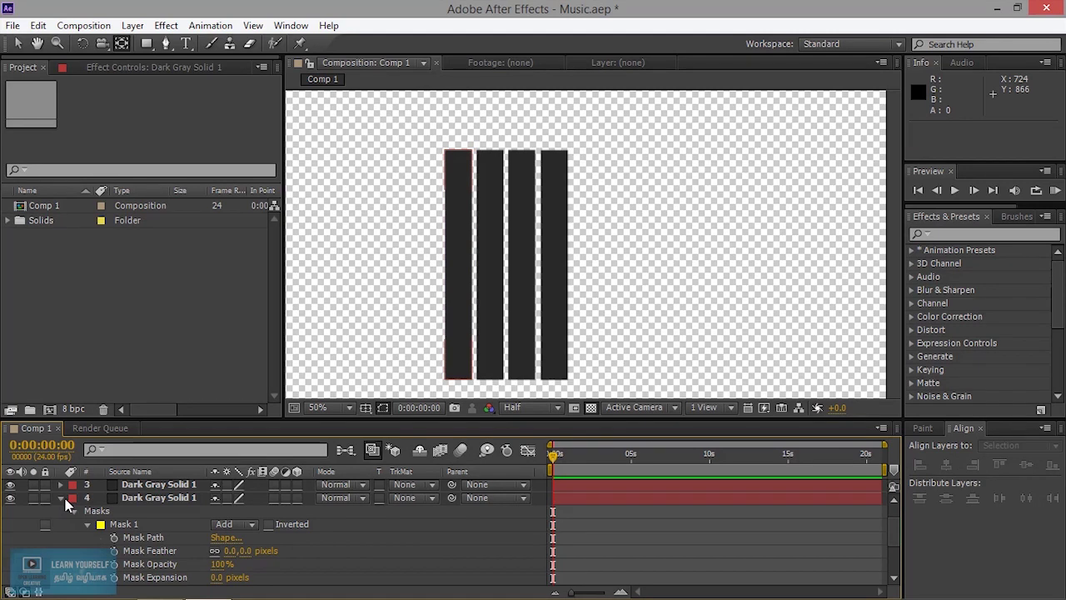
left_click(61, 497)
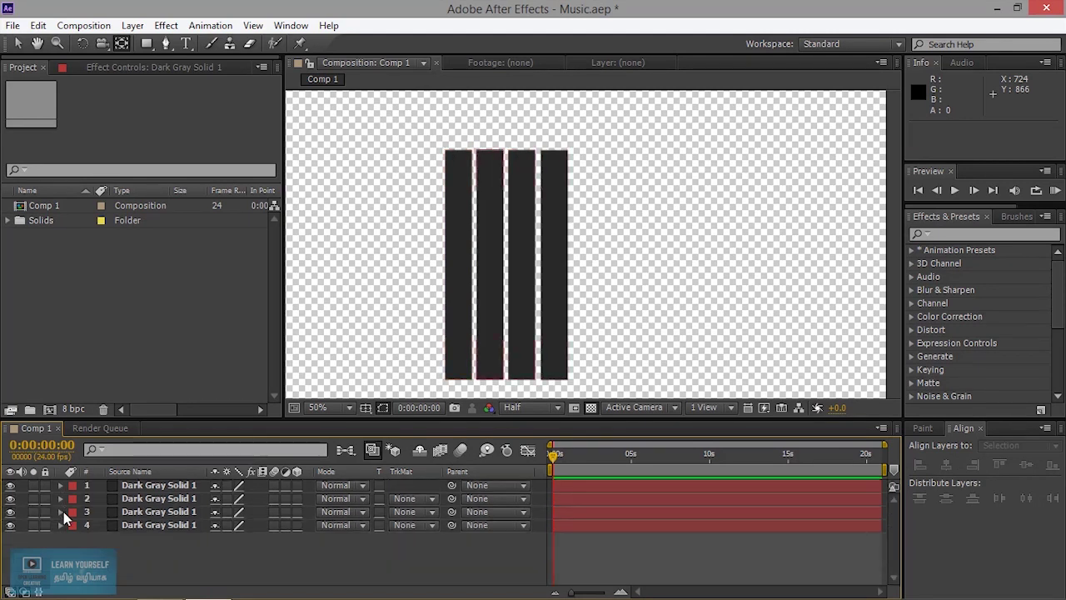
left_click(60, 512)
Step: Move the second, third and fourth bars' anchor points to their bottom edges
left_click(97, 525)
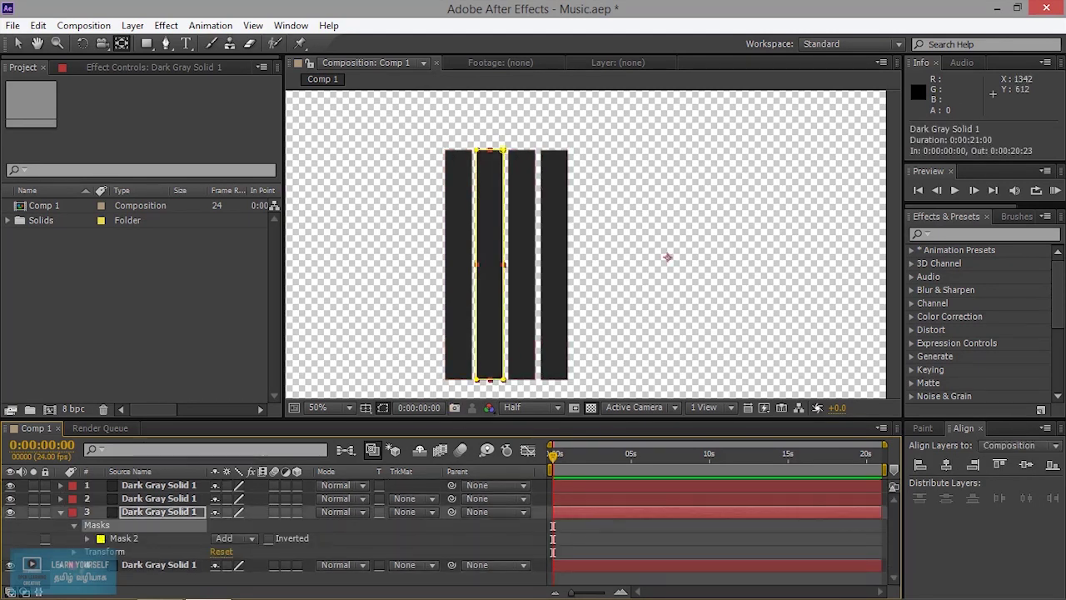
left_click(490, 380)
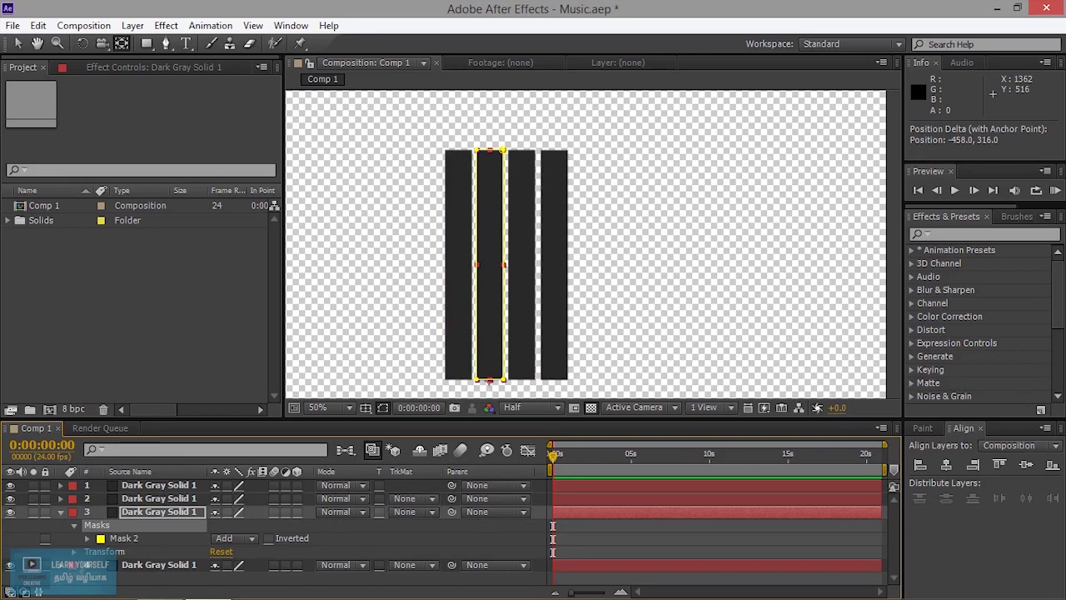
left_click(521, 175)
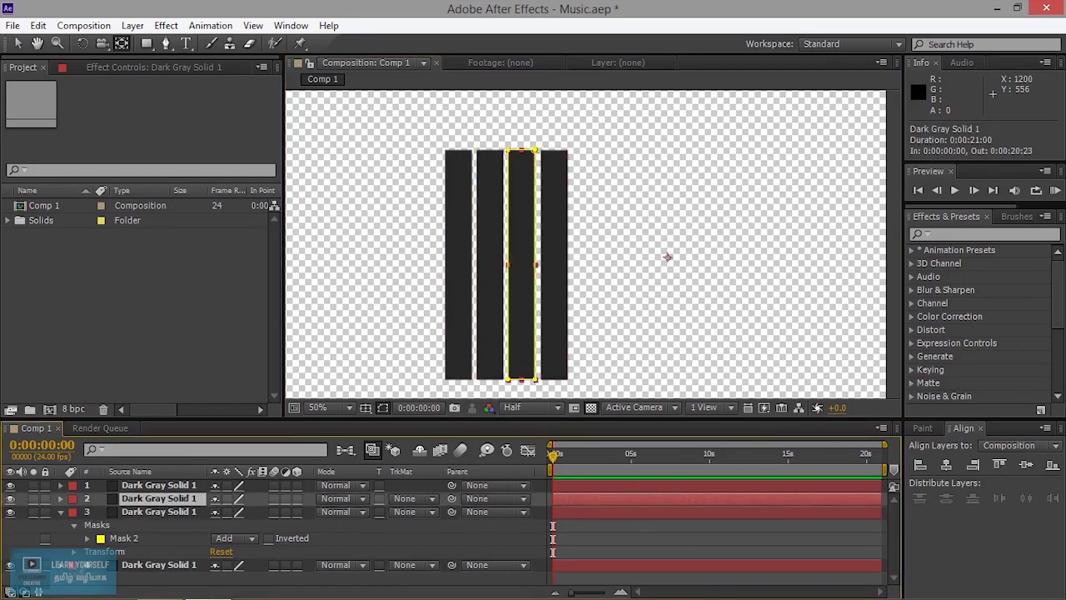
left_click(522, 374)
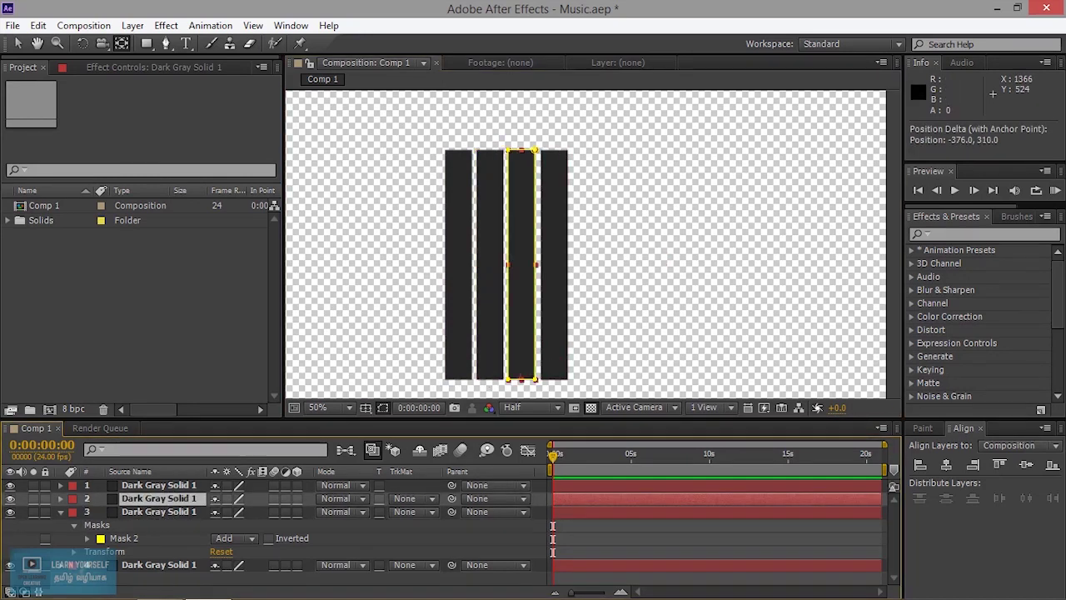
left_click(174, 487)
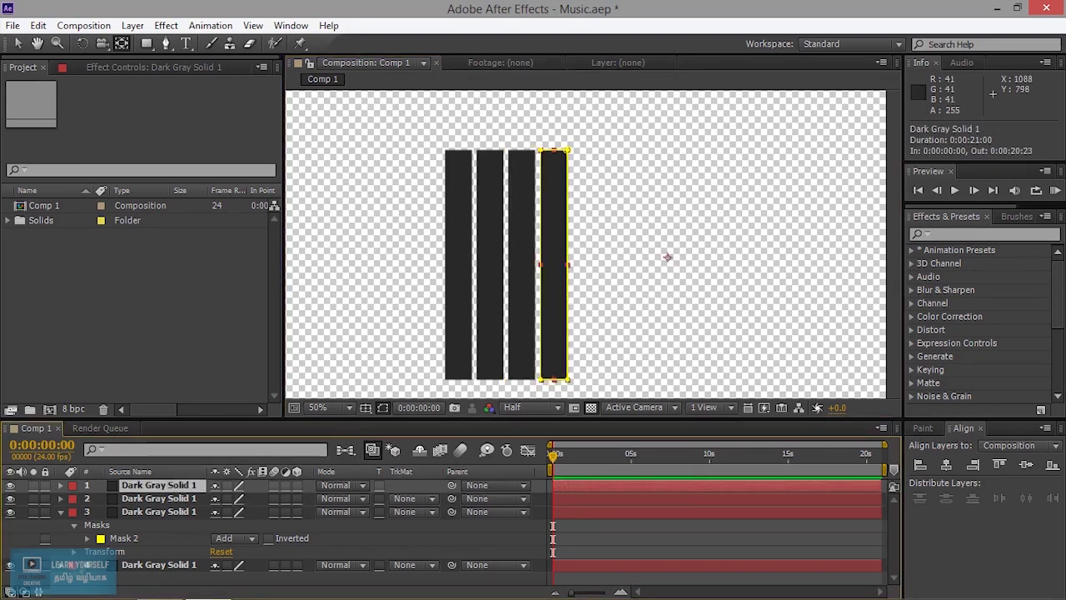
left_click_drag(668, 258, 623, 326)
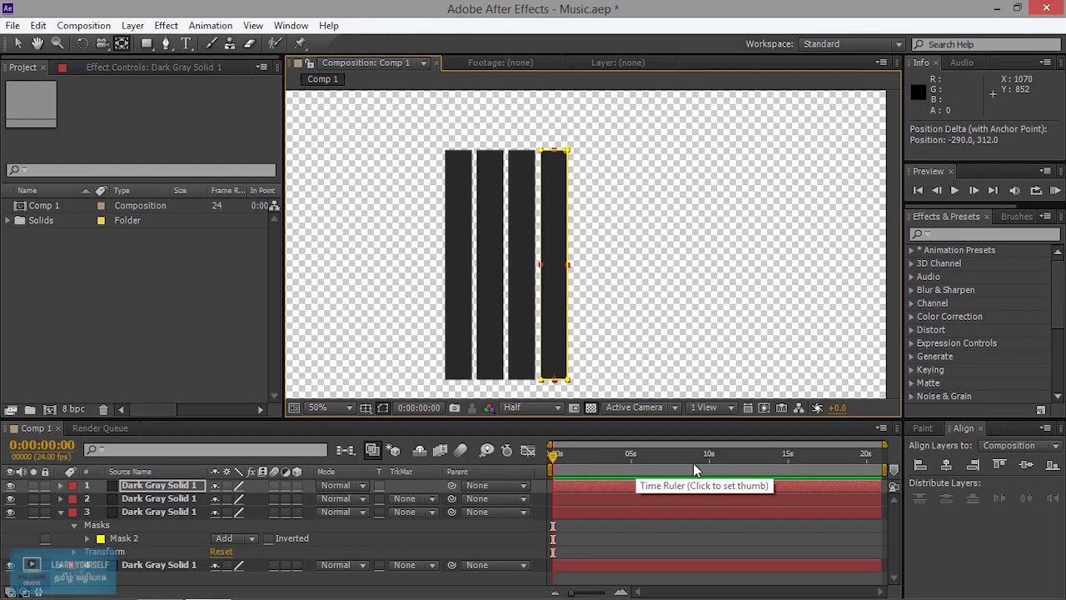
Step: End the work area at about 10 seconds and trim Comp 1 to it
left_click_drag(882, 469, 713, 469)
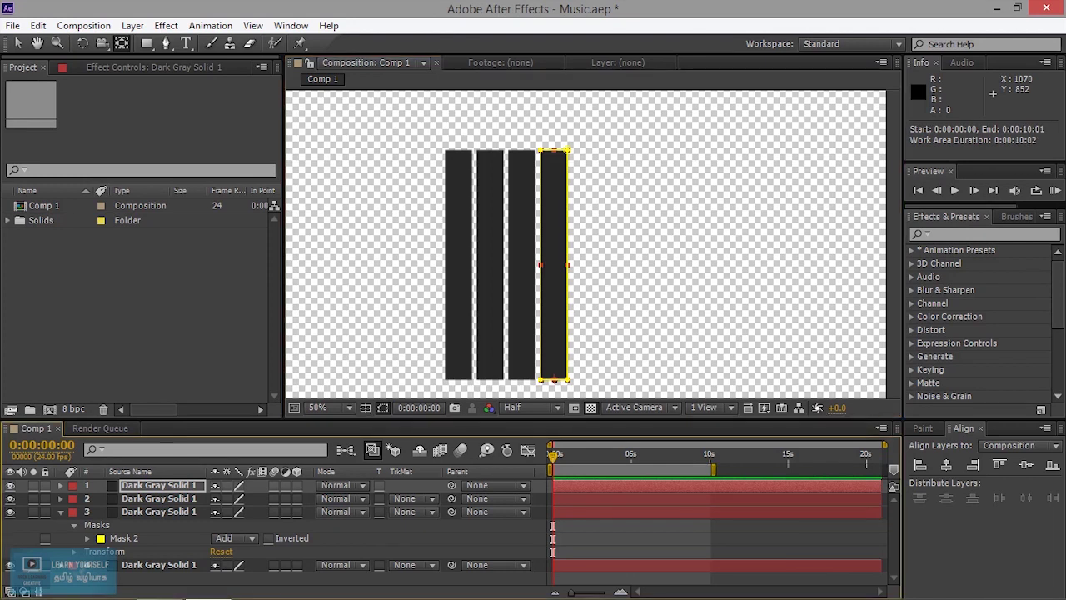
left_click(674, 458)
right_click(644, 483)
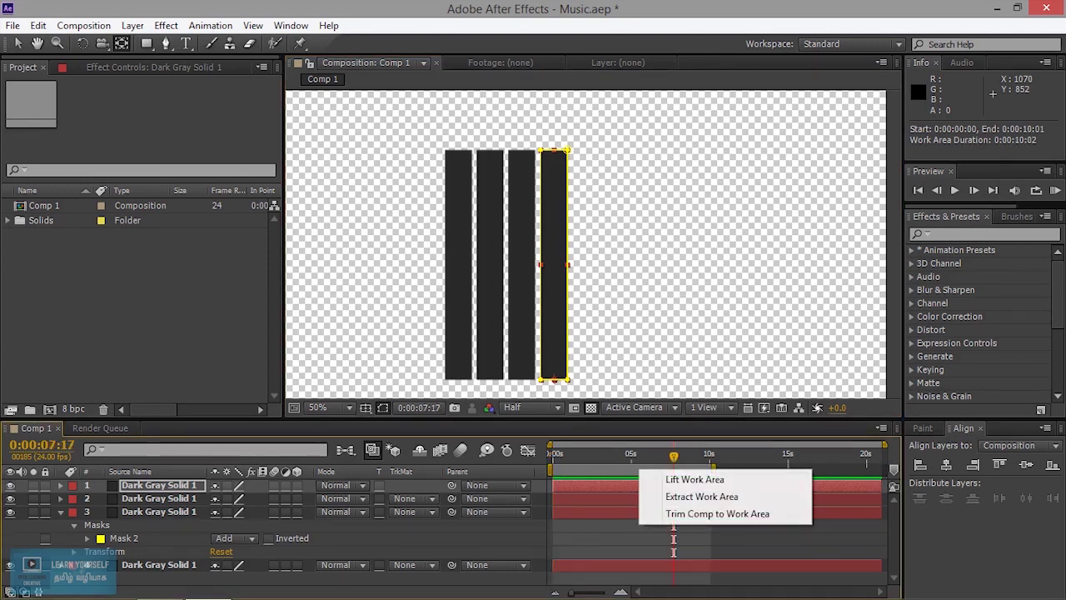
left_click(673, 513)
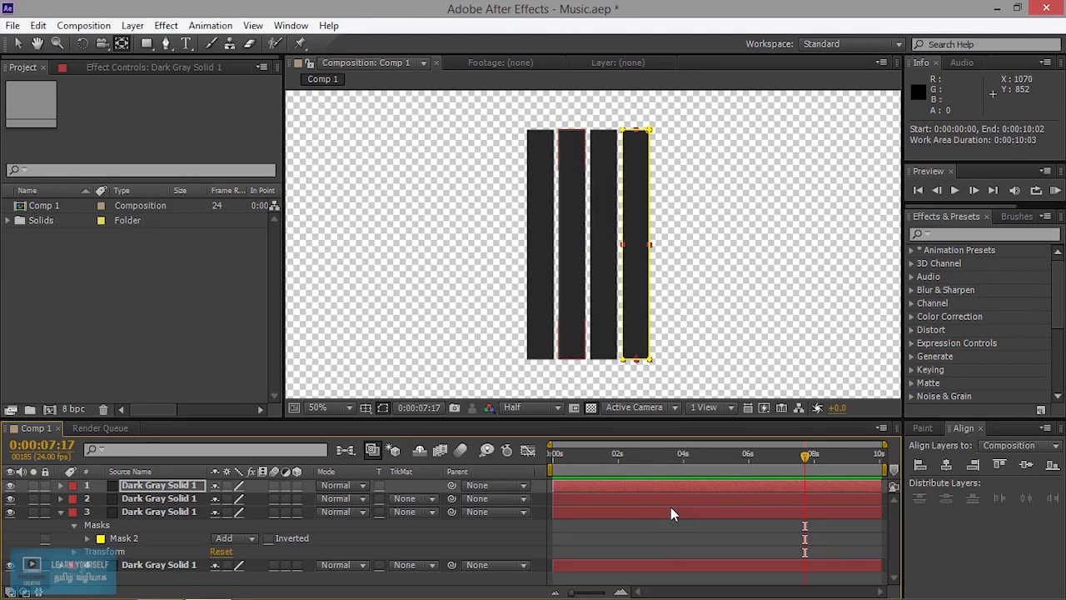
left_click(60, 512)
left_click(60, 525)
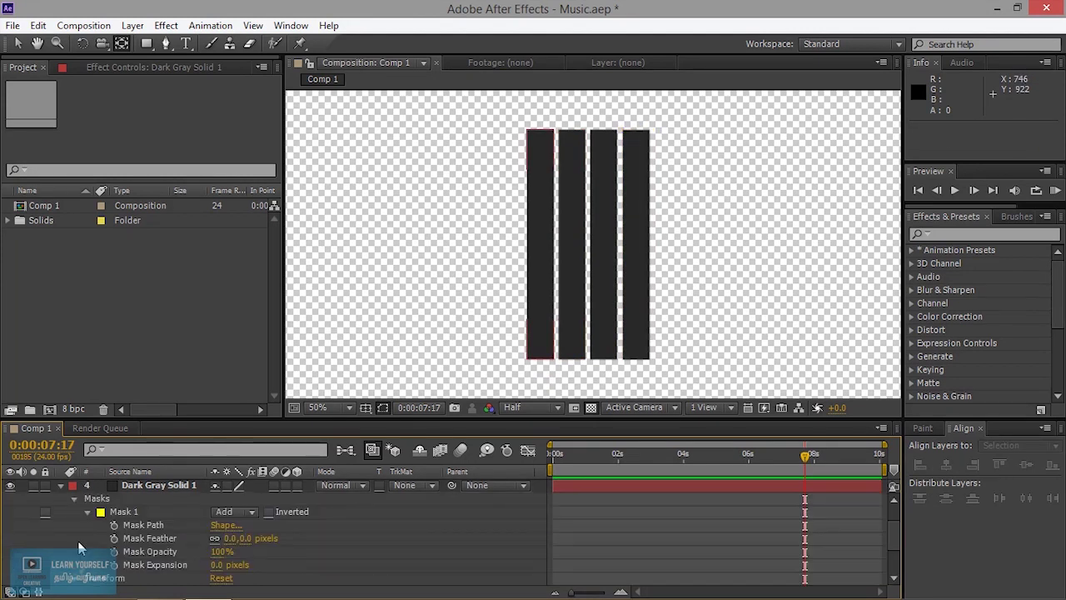
left_click(60, 486)
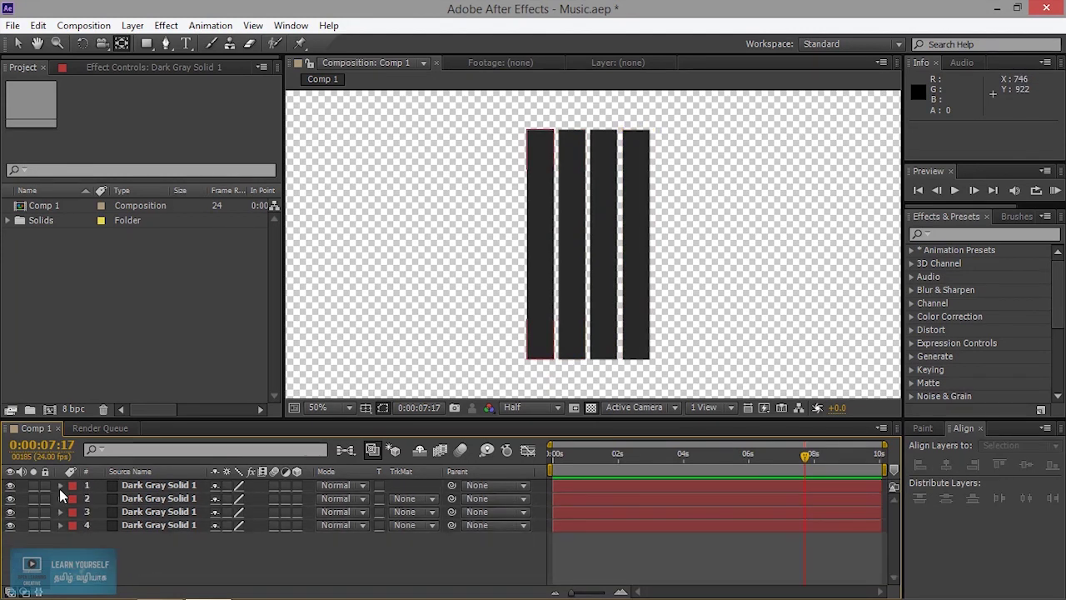
Step: Create a 676767 grey solid, Gray Solid 1, and place it below the four bars
left_click(132, 25)
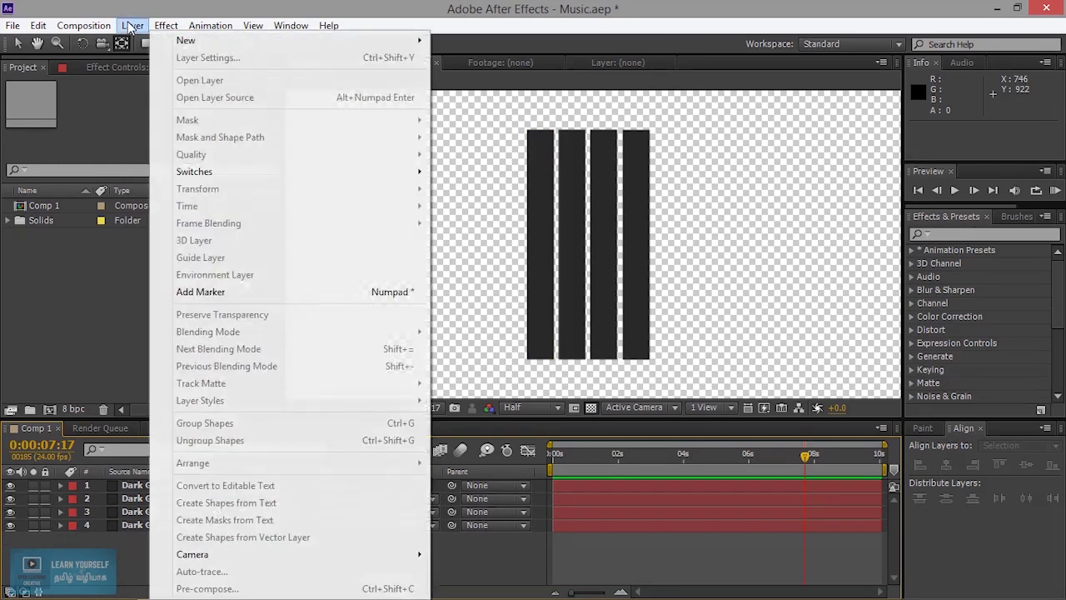
mouse_move(400, 42)
left_click(517, 60)
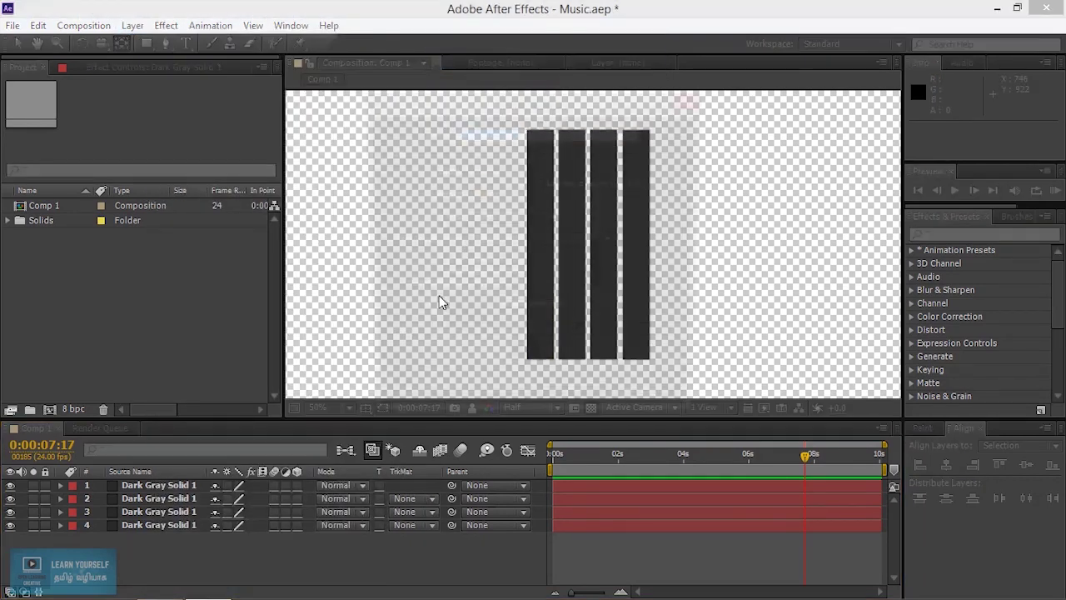
left_click(525, 364)
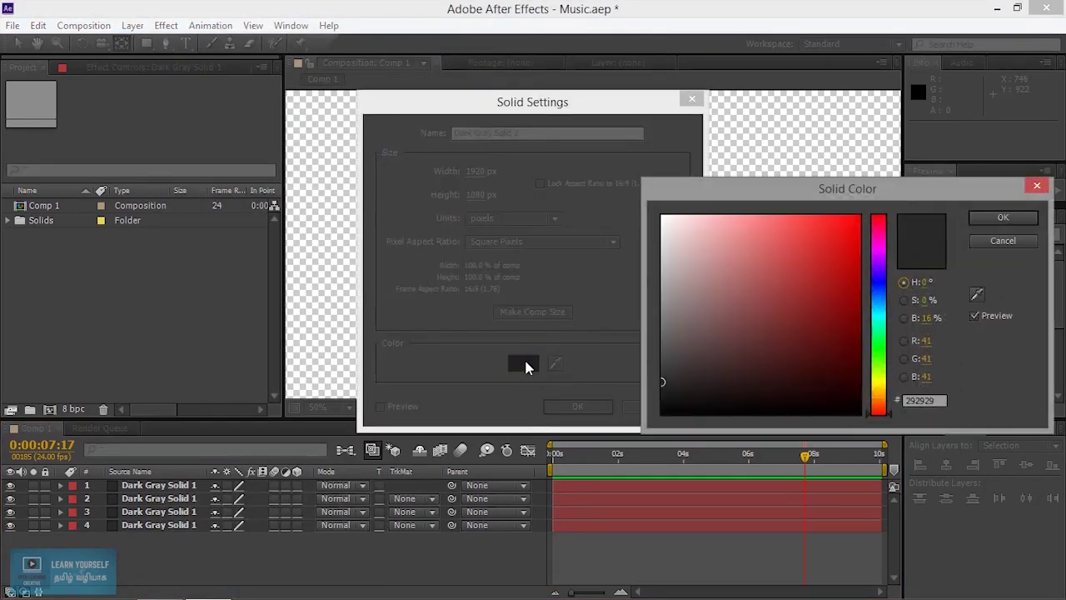
left_click_drag(655, 364, 647, 341)
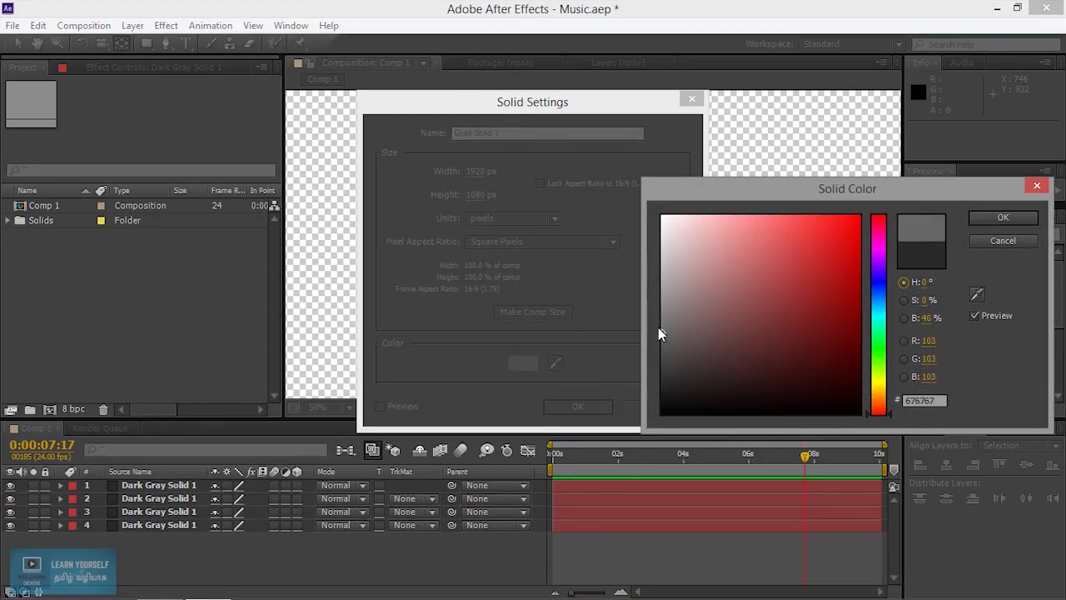
left_click(1003, 219)
left_click(567, 407)
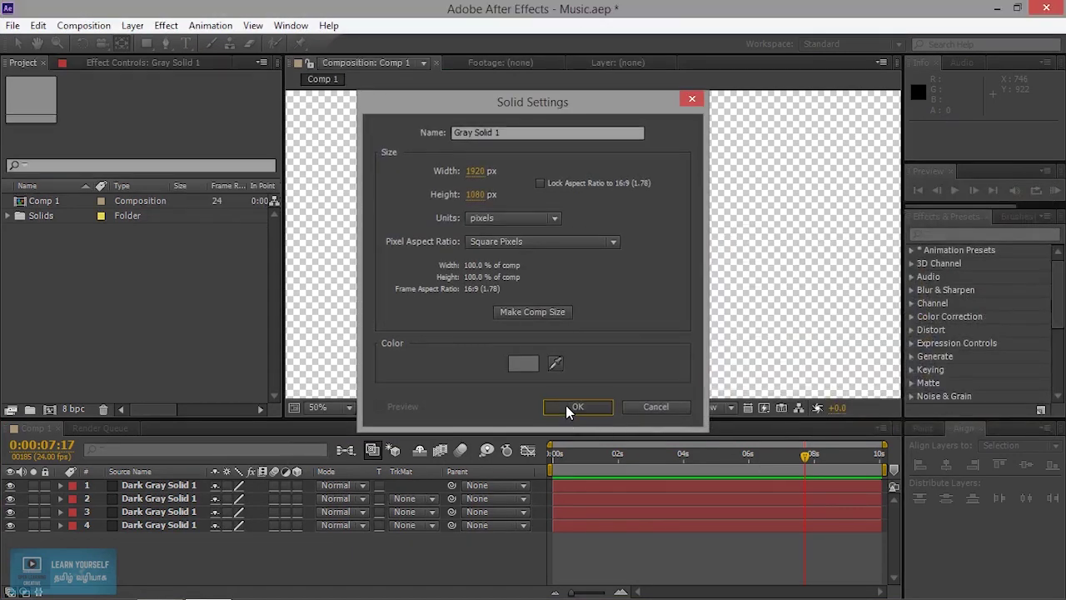
left_click_drag(162, 580, 163, 576)
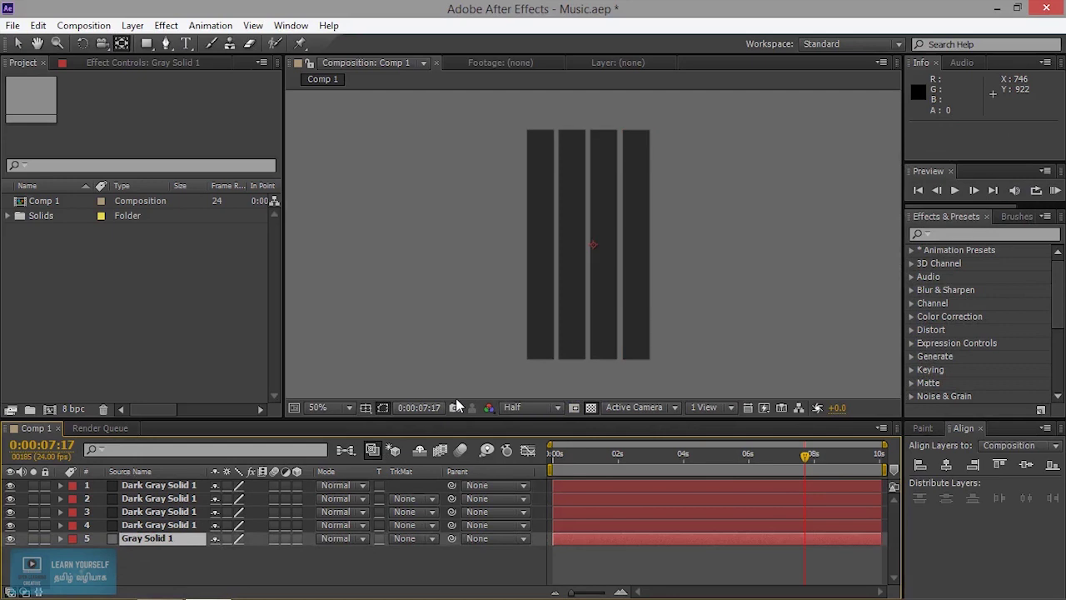
left_click(154, 526)
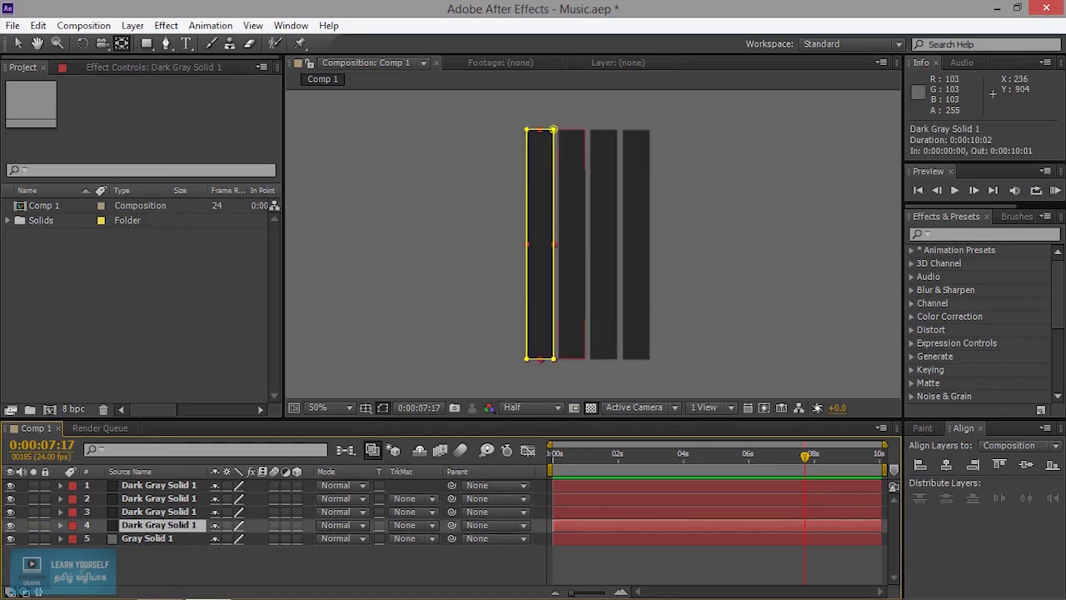
Step: Start keyframing the leftmost bar's Mask 1 Path at 0 seconds
left_click_drag(805, 456, 456, 467)
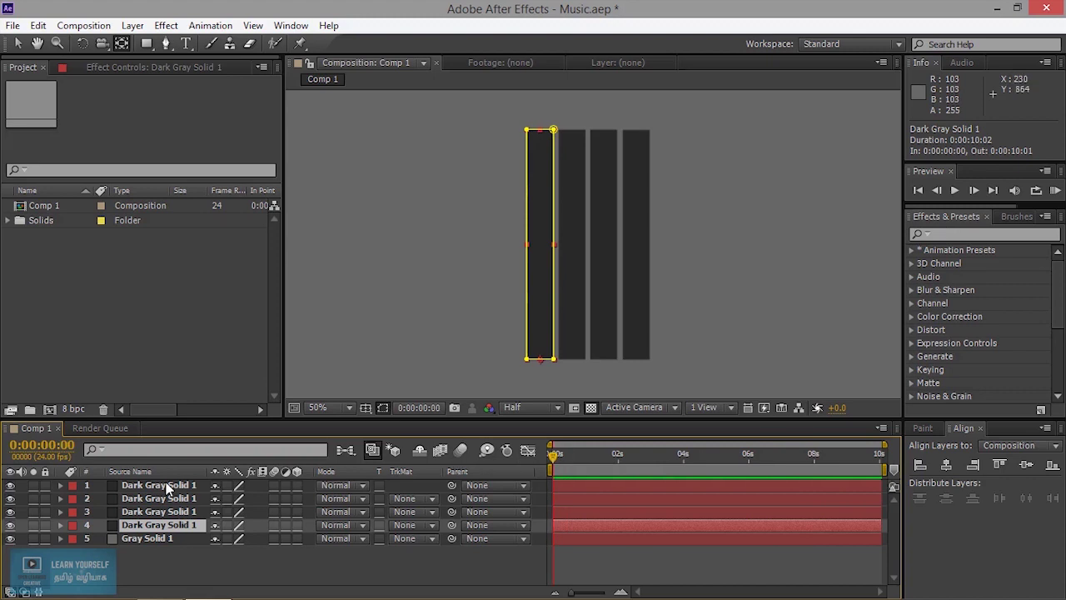
left_click(60, 525)
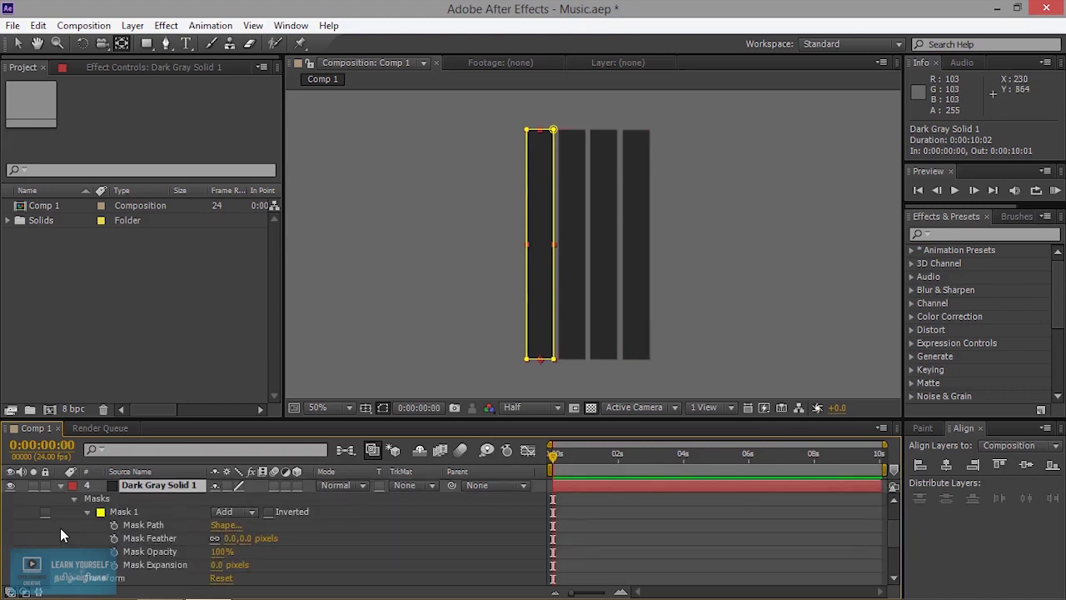
left_click(127, 524)
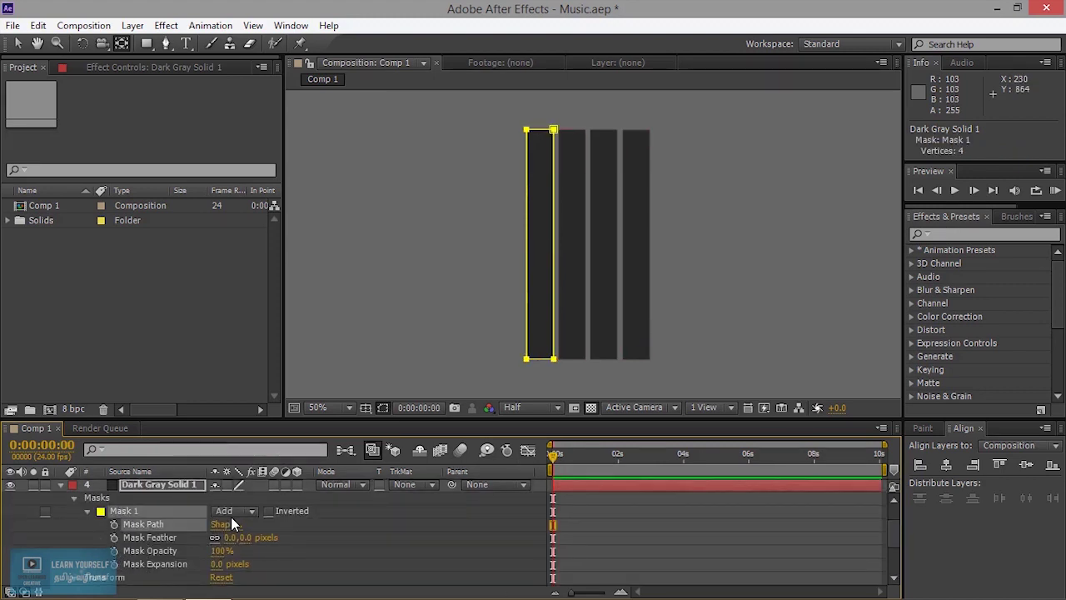
key("ctrl+z")
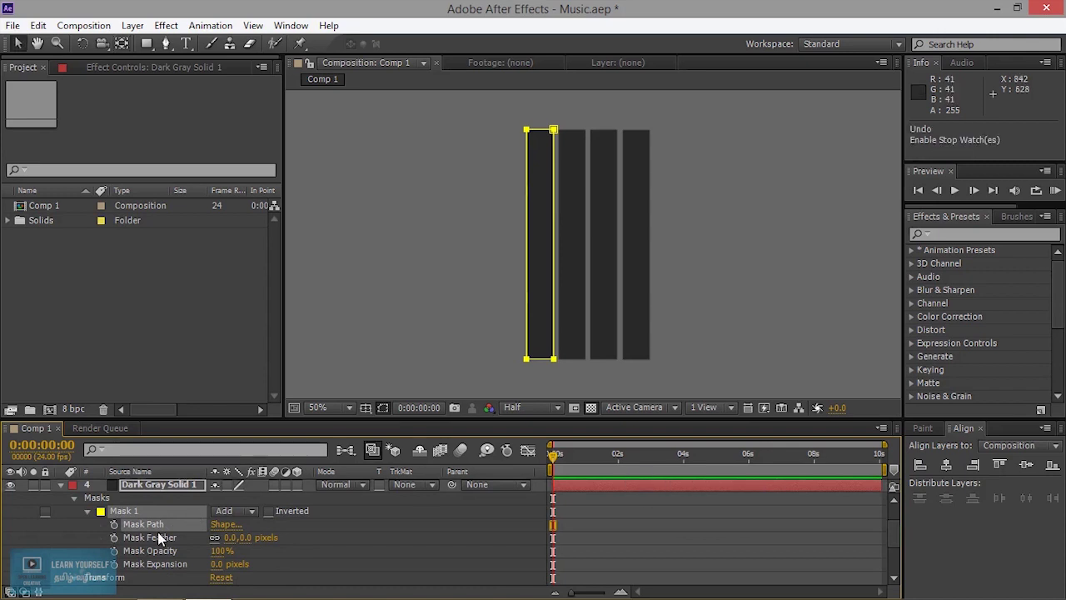
left_click(113, 524)
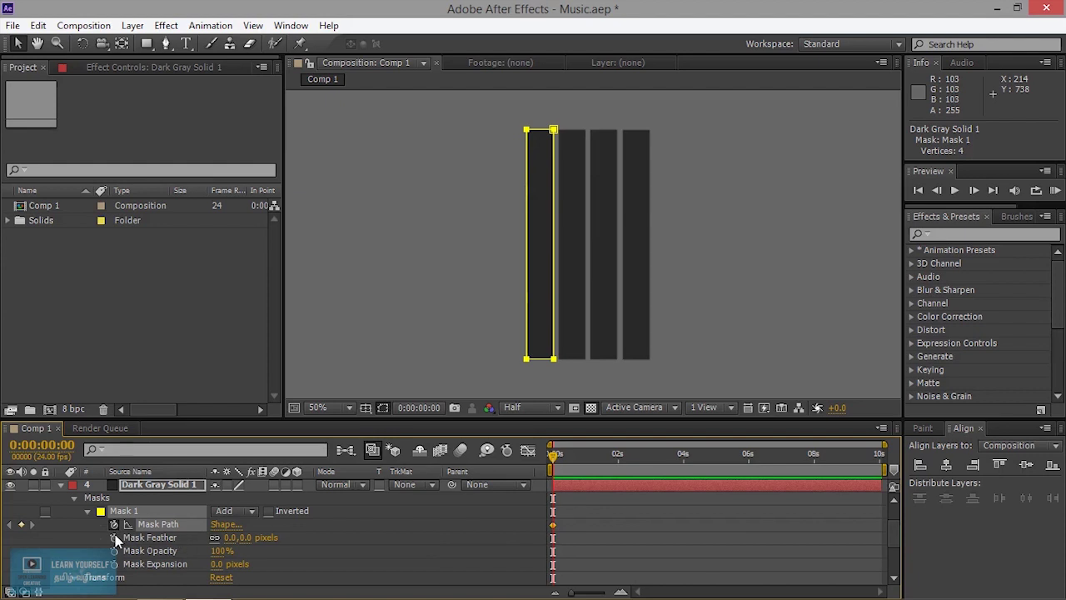
left_click_drag(554, 458, 589, 463)
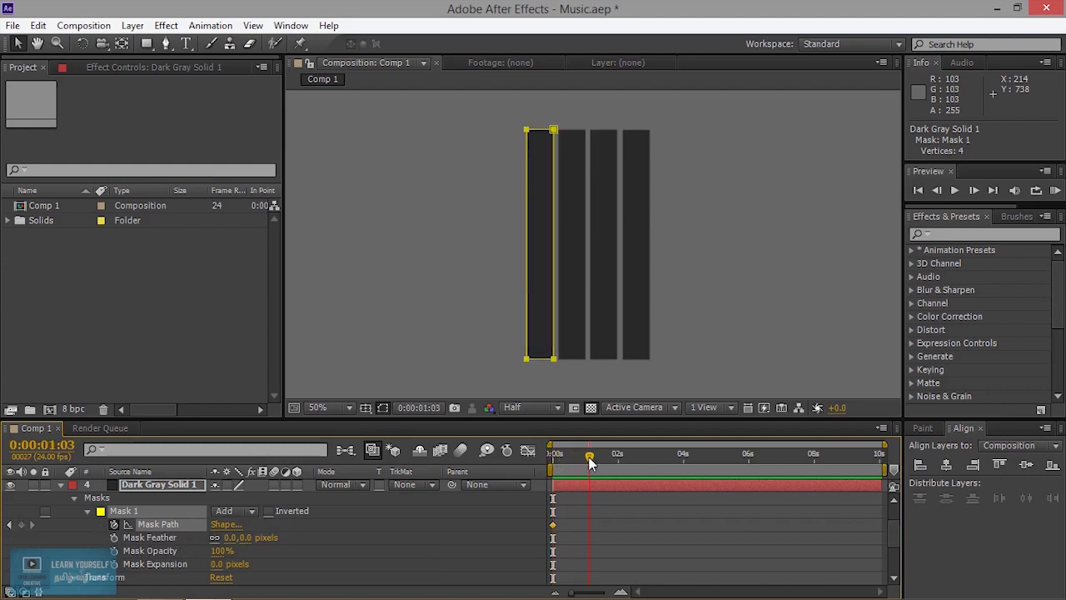
left_click_drag(589, 463, 568, 468)
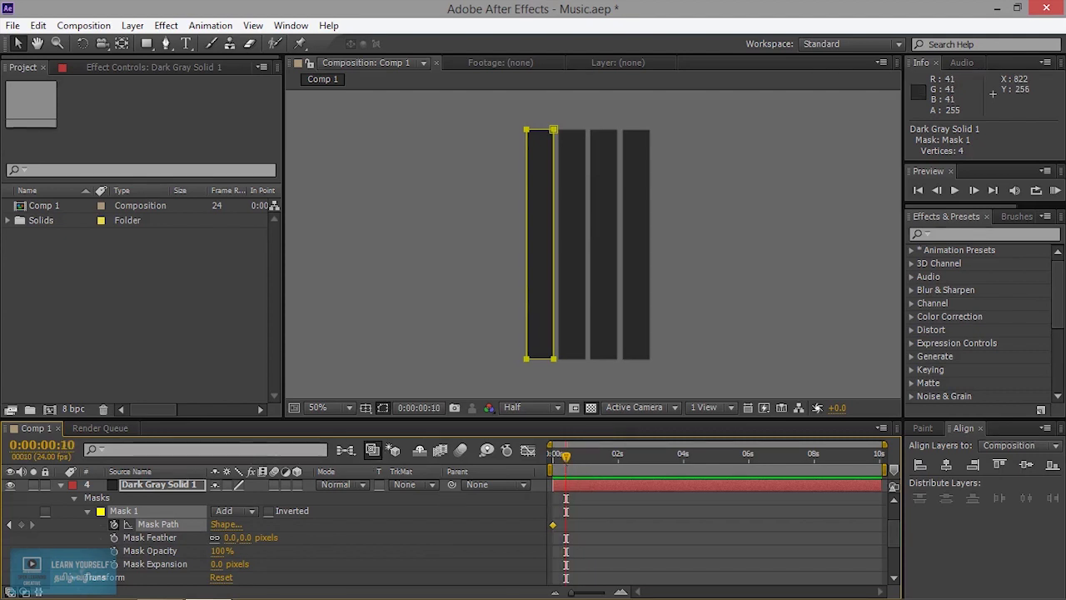
Step: Pull the mask's top down near frame 10, back to full height at frame 22, and preview
left_click_drag(553, 131, 553, 303)
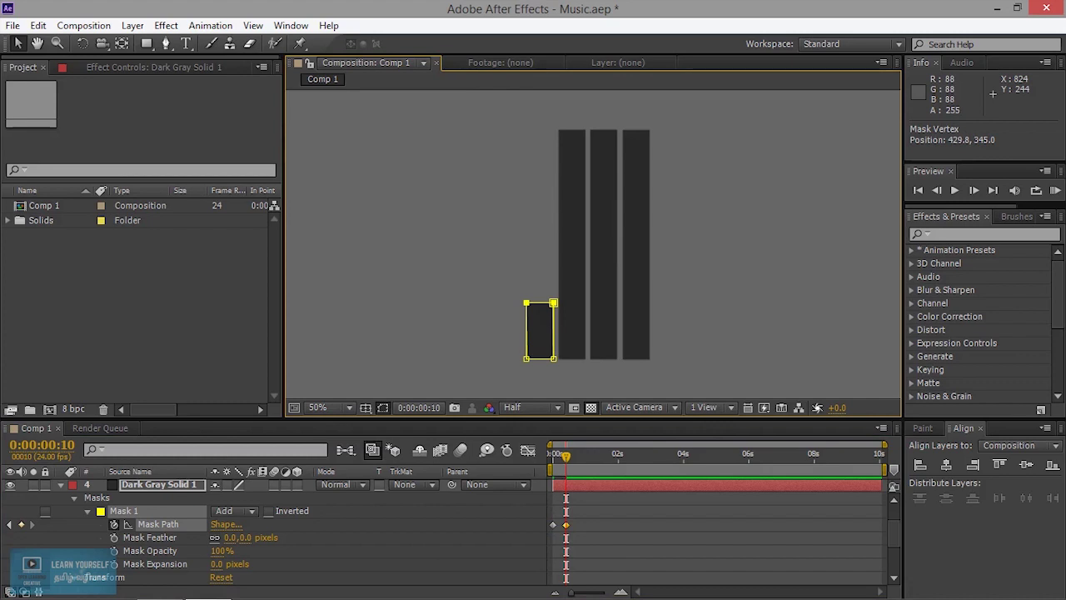
left_click_drag(554, 303, 553, 310)
left_click(559, 475)
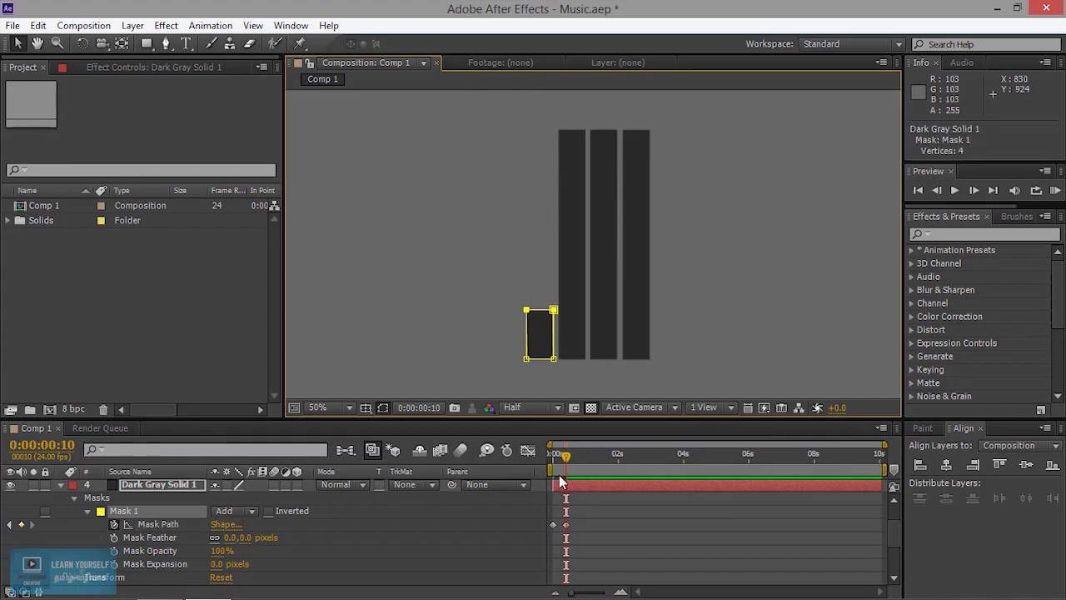
left_click_drag(565, 455, 583, 455)
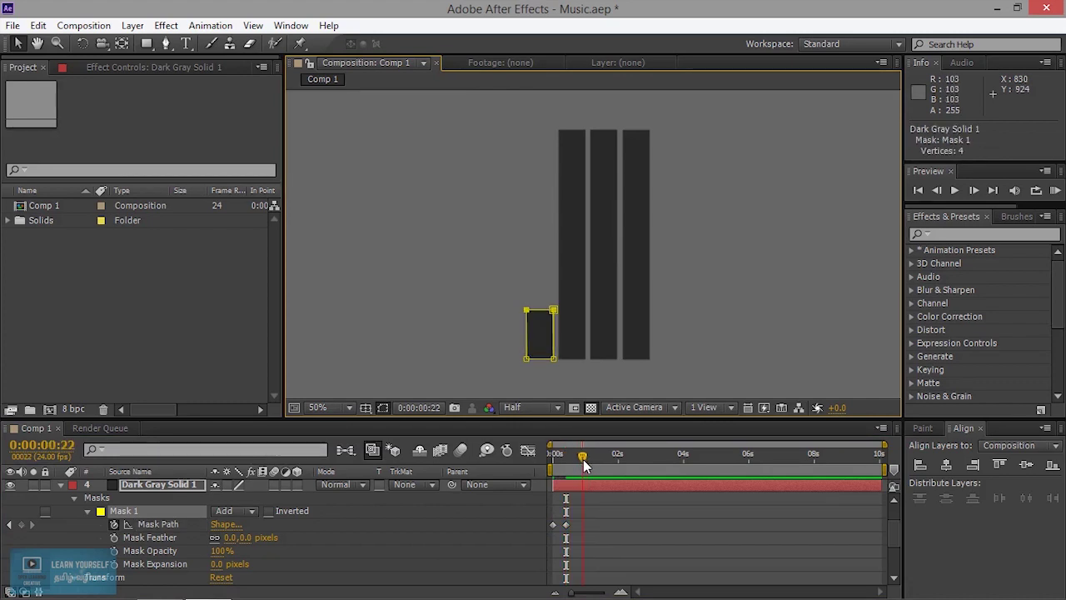
left_click_drag(553, 310, 553, 150)
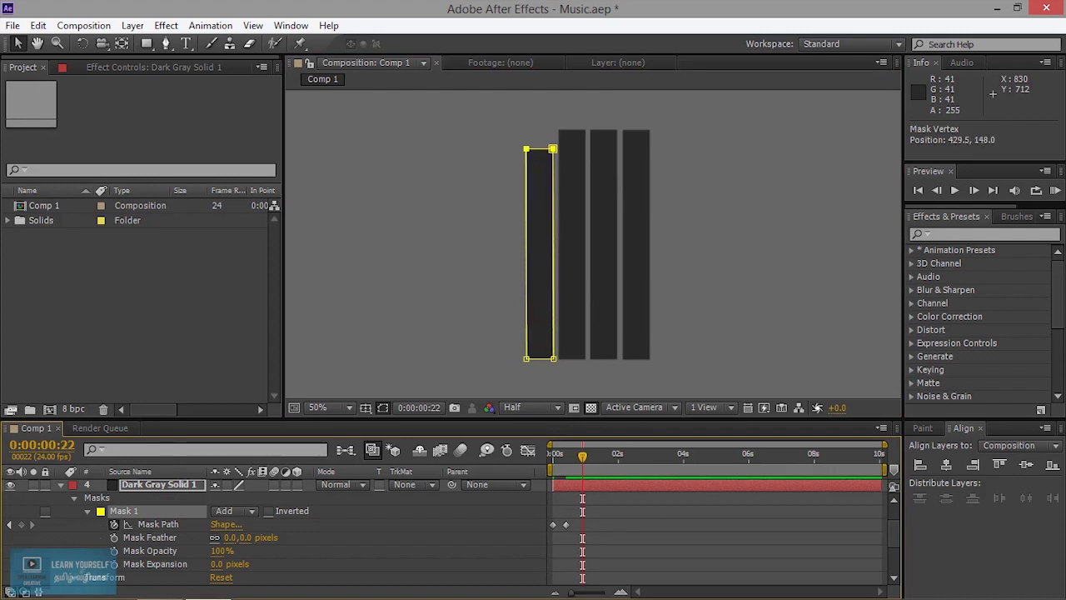
left_click_drag(582, 456, 543, 464)
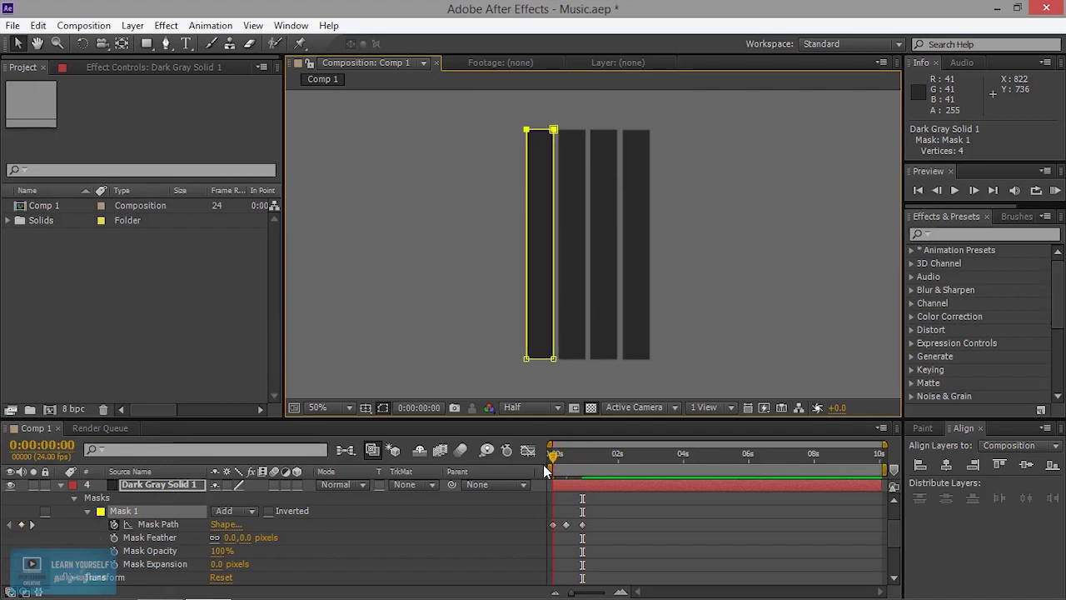
left_click(954, 190)
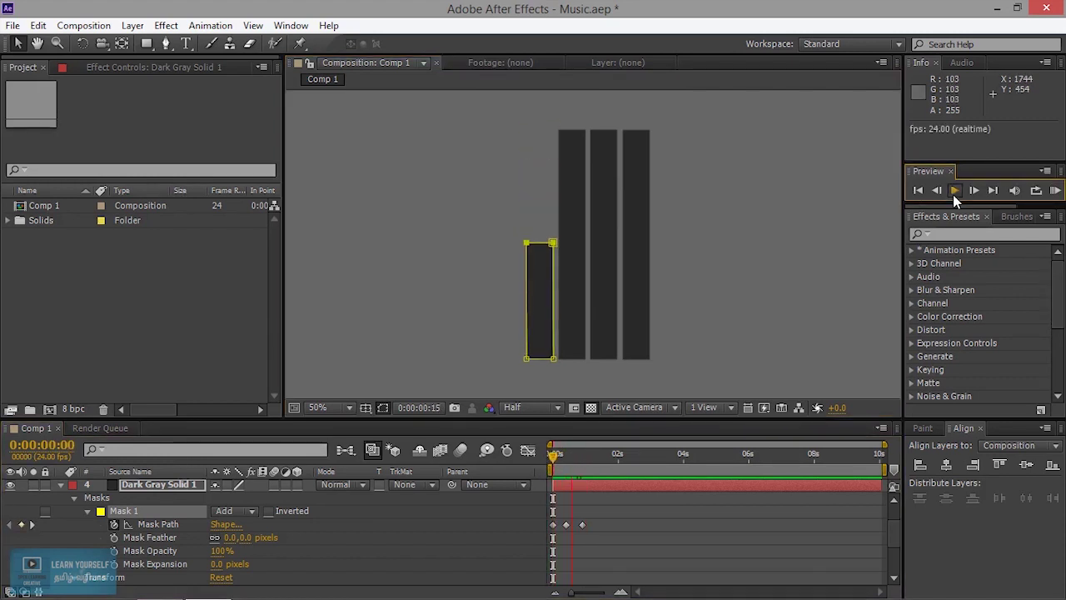
Step: Copy the three Mask Path keyframes and paste repeats out to 0:00:06:12, then preview
left_click(954, 192)
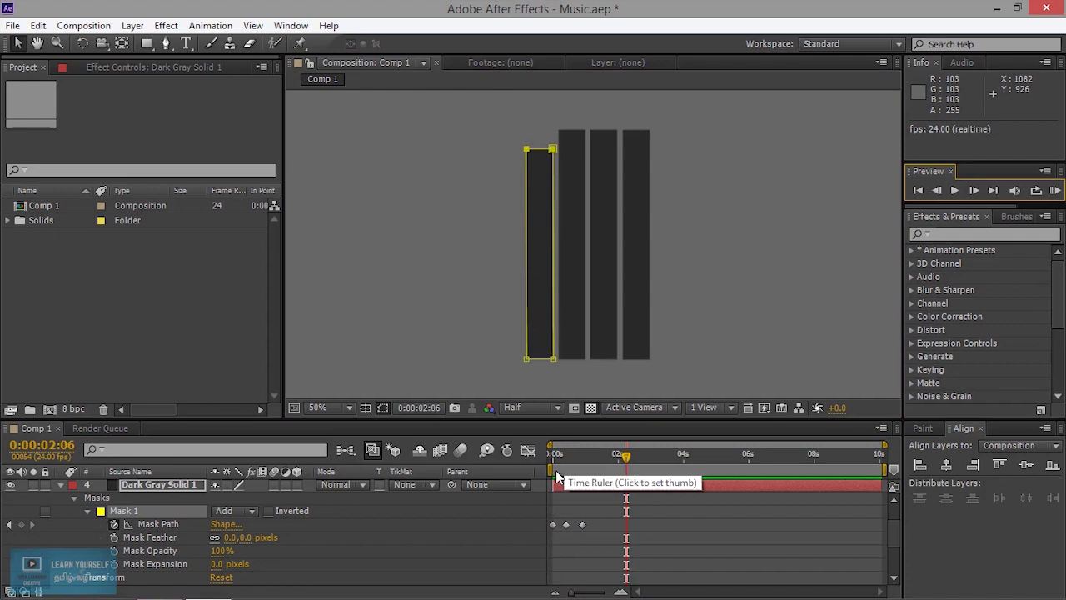
left_click_drag(603, 547, 530, 500)
key("ctrl+c")
left_click_drag(627, 473, 606, 464)
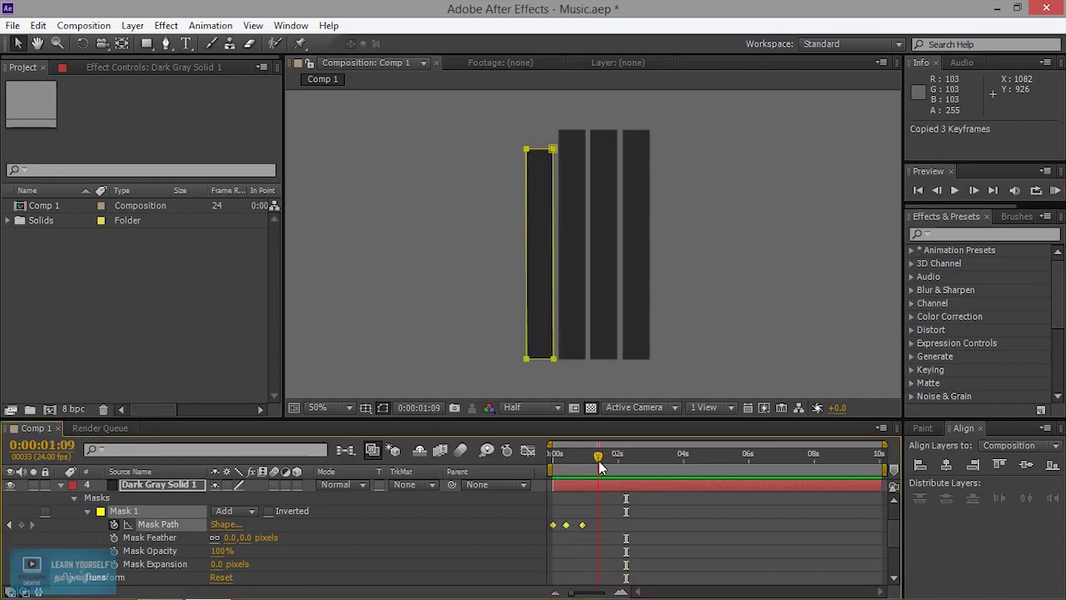
key("ctrl+v")
left_click_drag(599, 456, 763, 465)
key("ctrl+v")
key("ctrl+v")
key("ctrl+v")
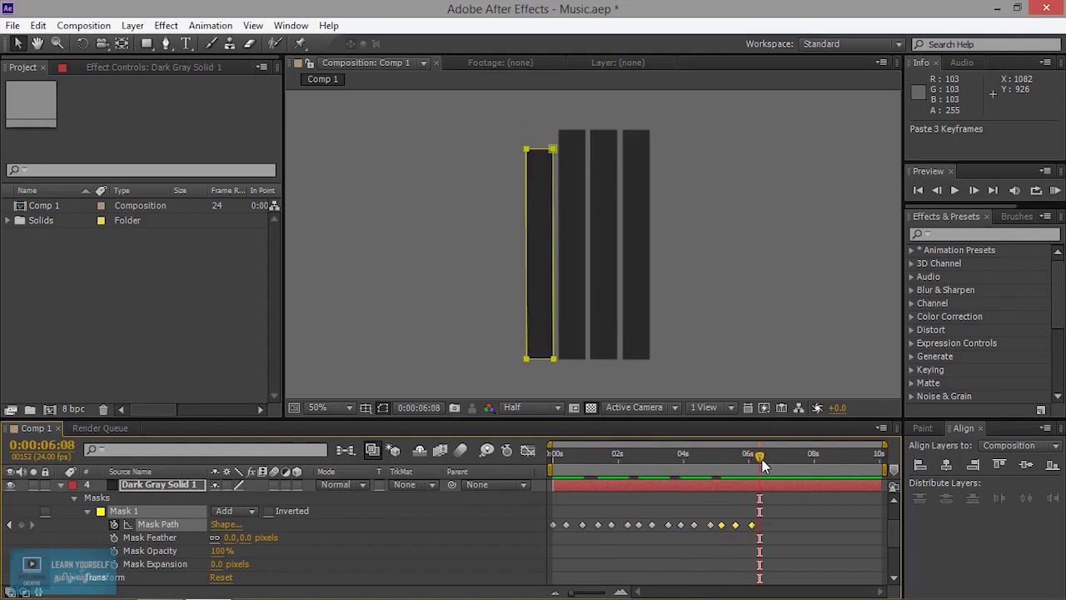
left_click_drag(763, 461, 846, 467)
key("ctrl+v")
key("ctrl+v")
key("ctrl+v")
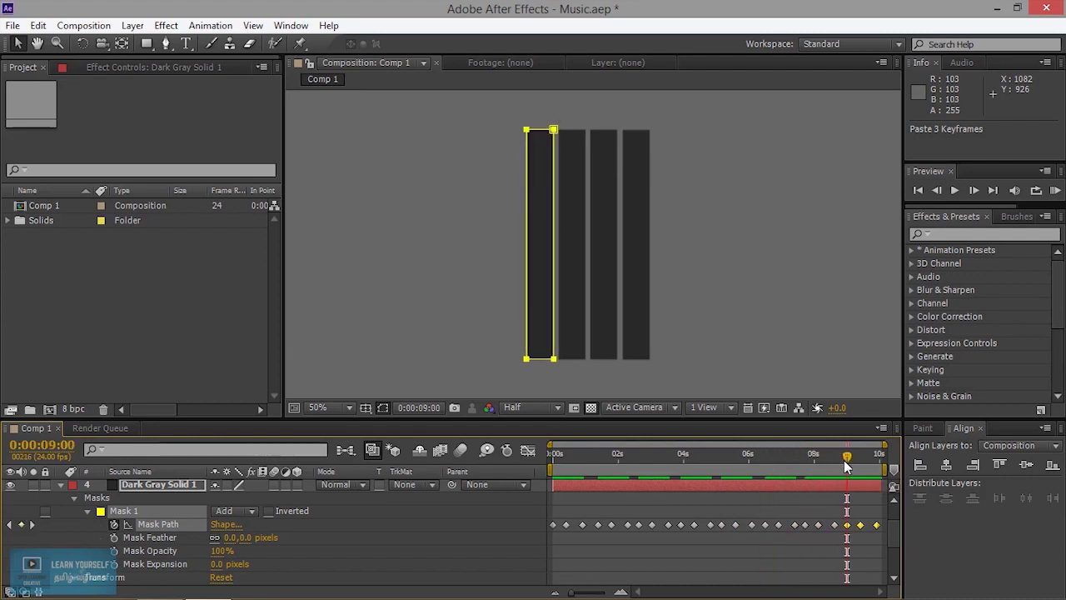
left_click(955, 190)
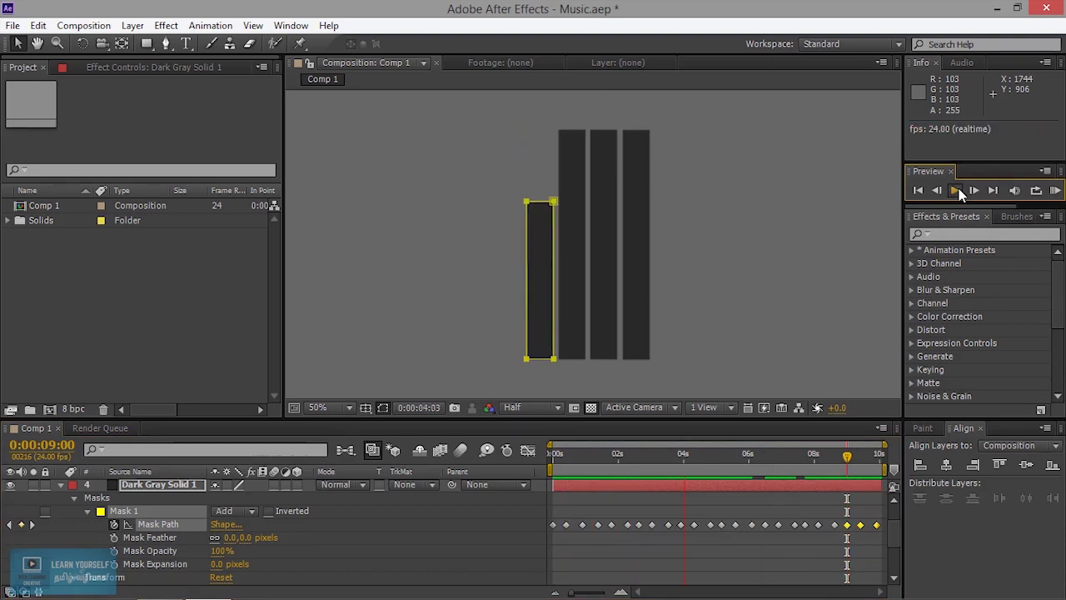
left_click(955, 191)
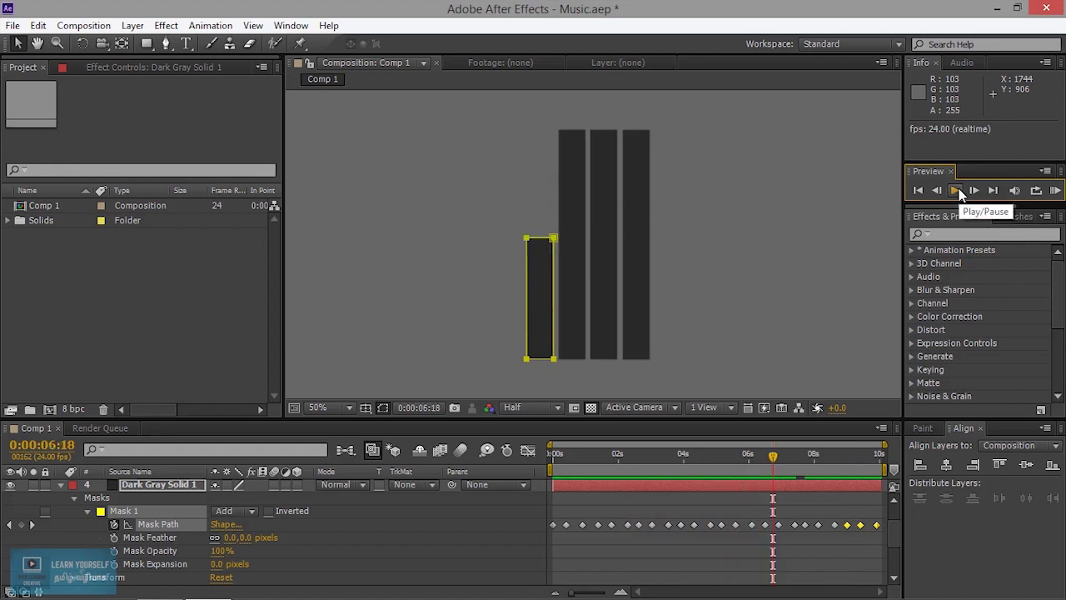
Step: Select layer 3 and start keyframing Mask 2's path at 0 seconds
left_click(62, 486)
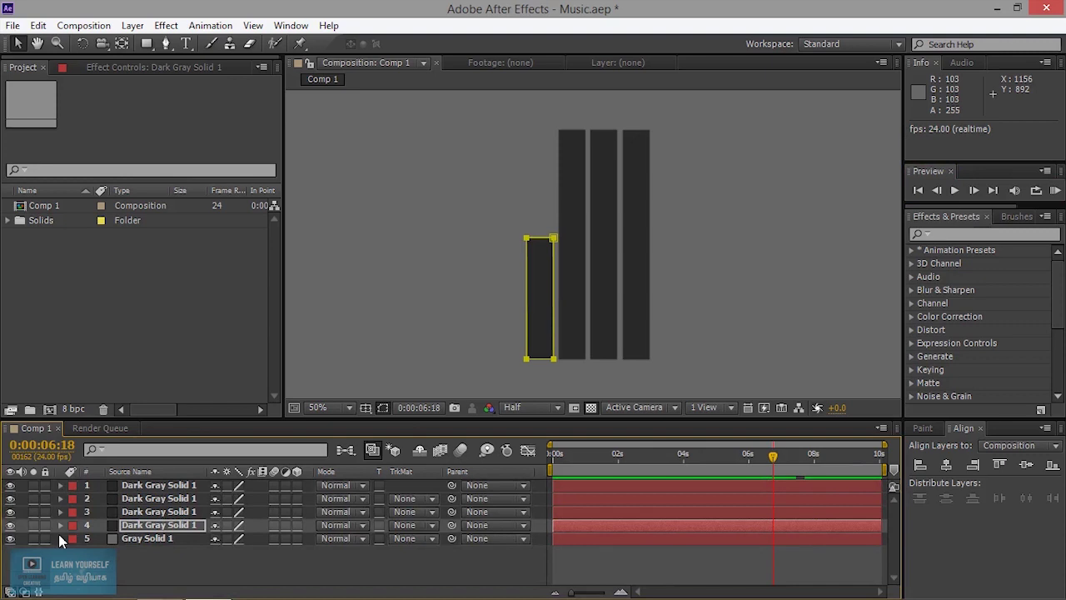
left_click(60, 525)
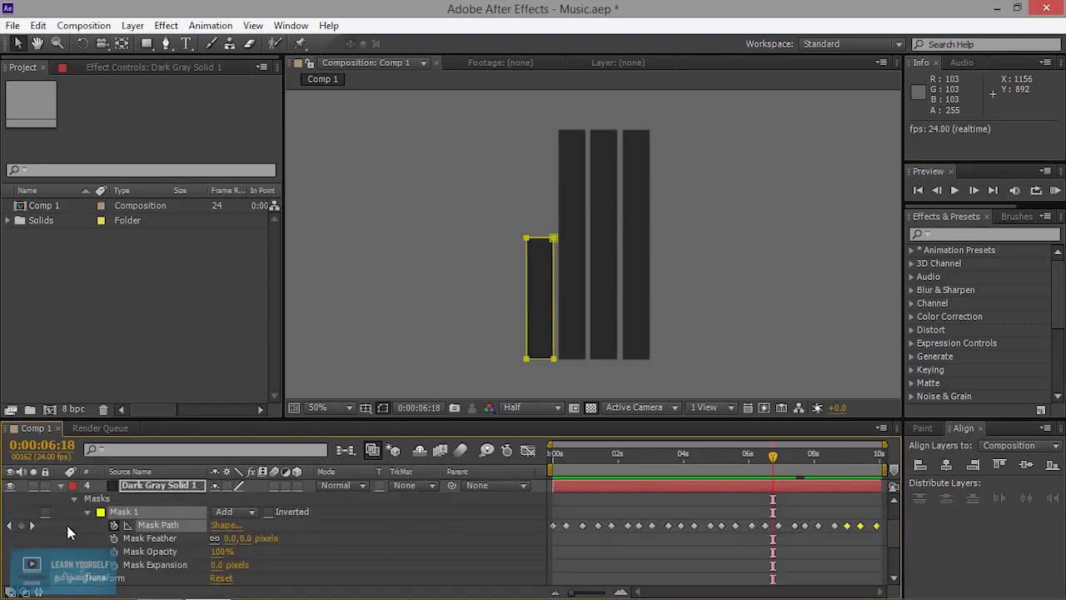
left_click(62, 488)
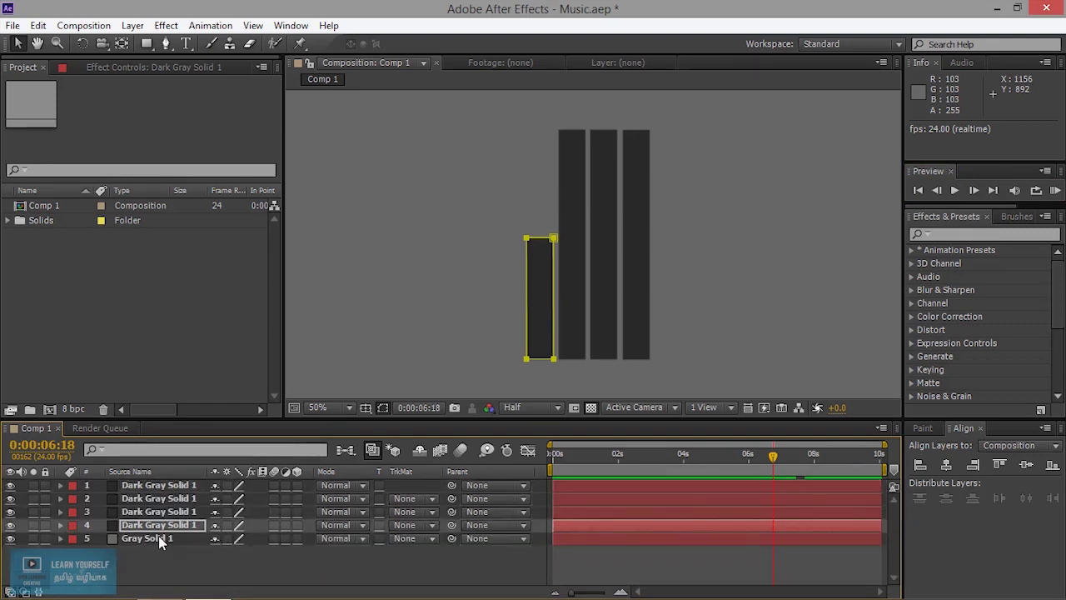
left_click(160, 510)
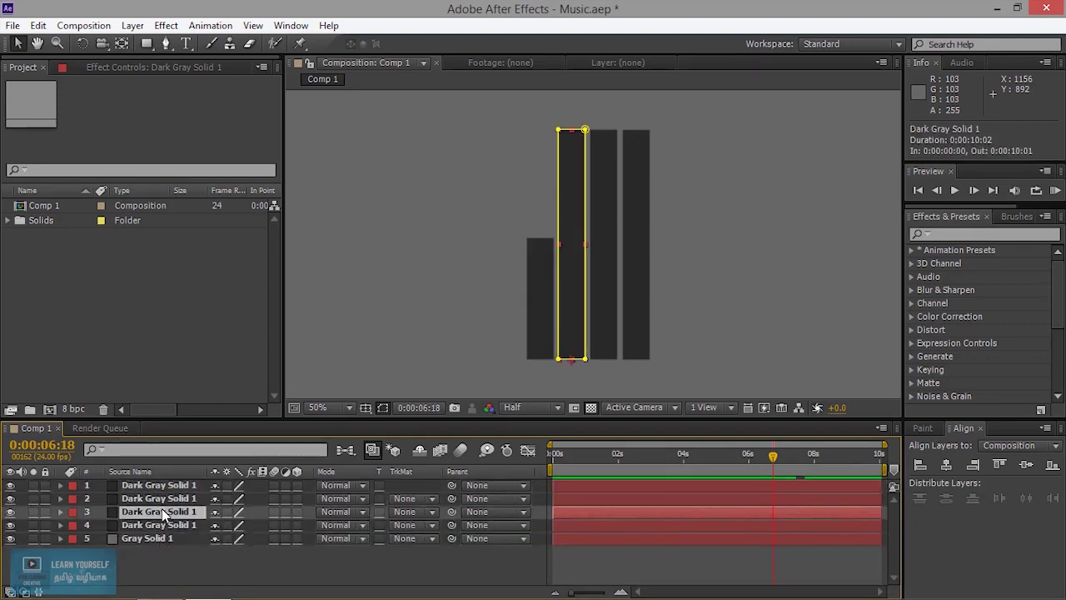
left_click(61, 512)
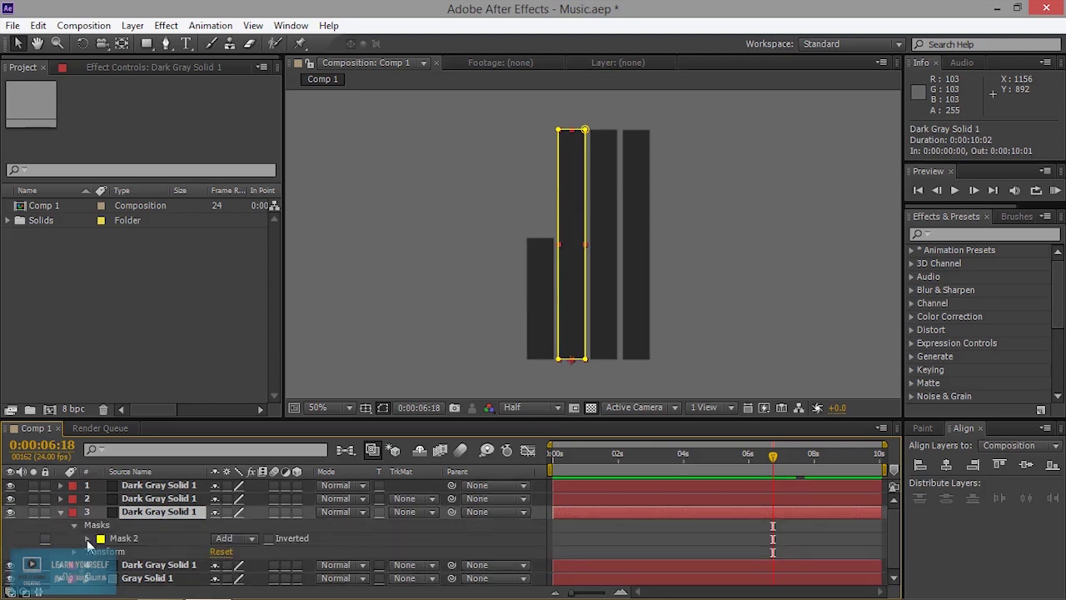
left_click(88, 538)
left_click_drag(576, 461, 553, 461)
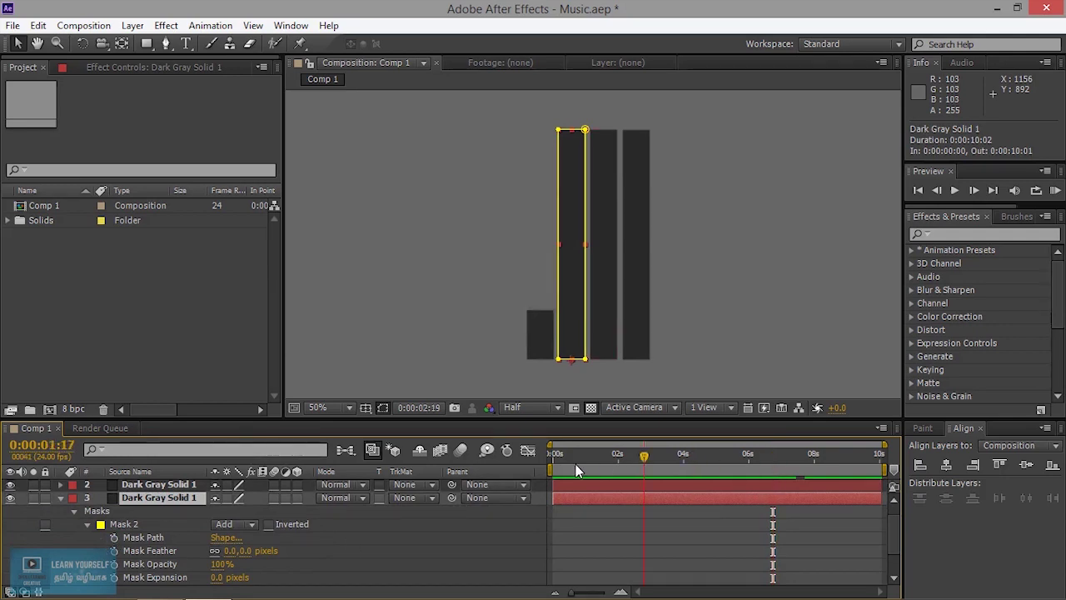
left_click(114, 537)
key("ctrl+v")
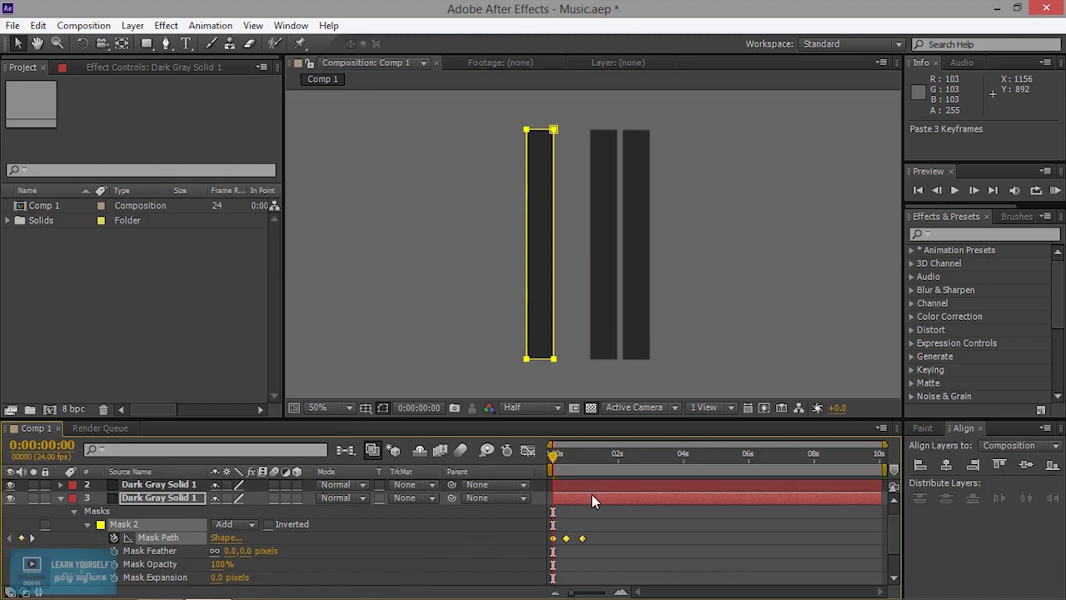
key("ctrl+z")
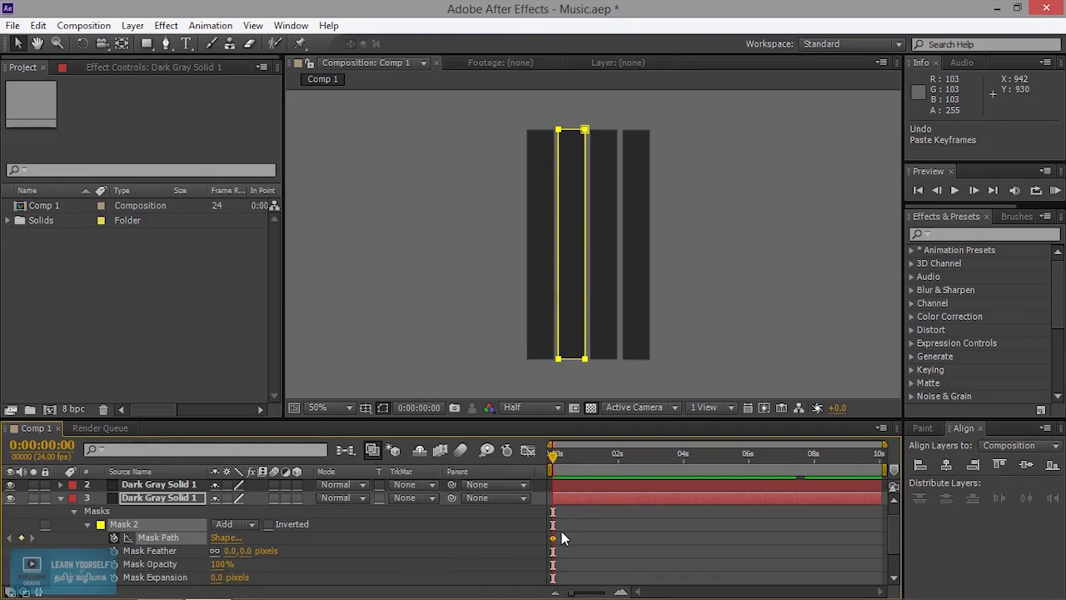
Step: Key Mask 2's top near the base at frame 5, partway up at 11, a stub at 19
left_click_drag(554, 456, 560, 463)
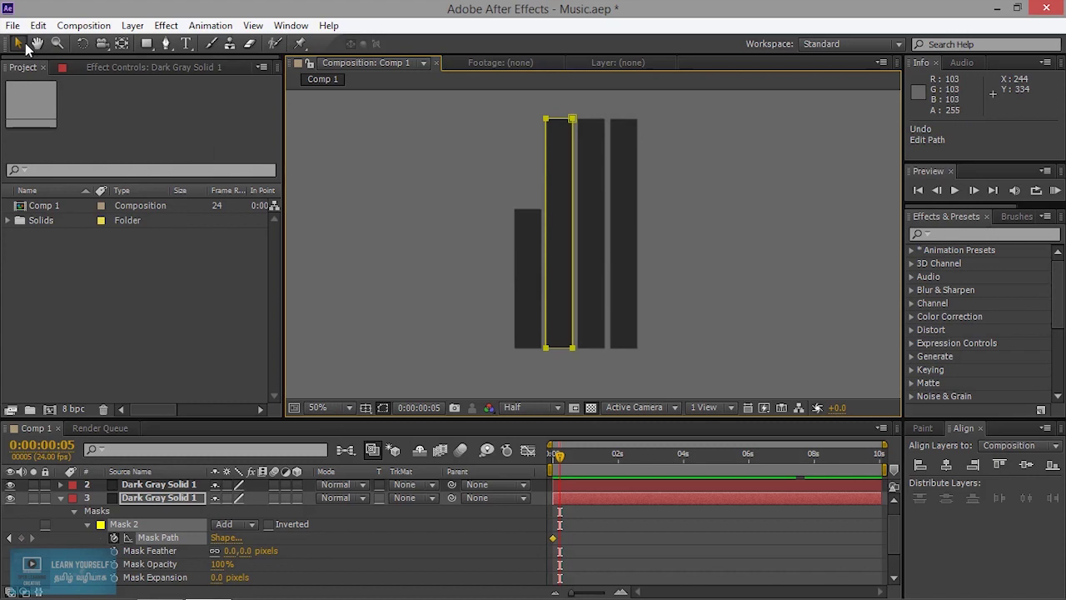
mouse_move(519, 103)
left_mouse_down()
mouse_move(600, 129)
mouse_move(573, 291)
left_mouse_up()
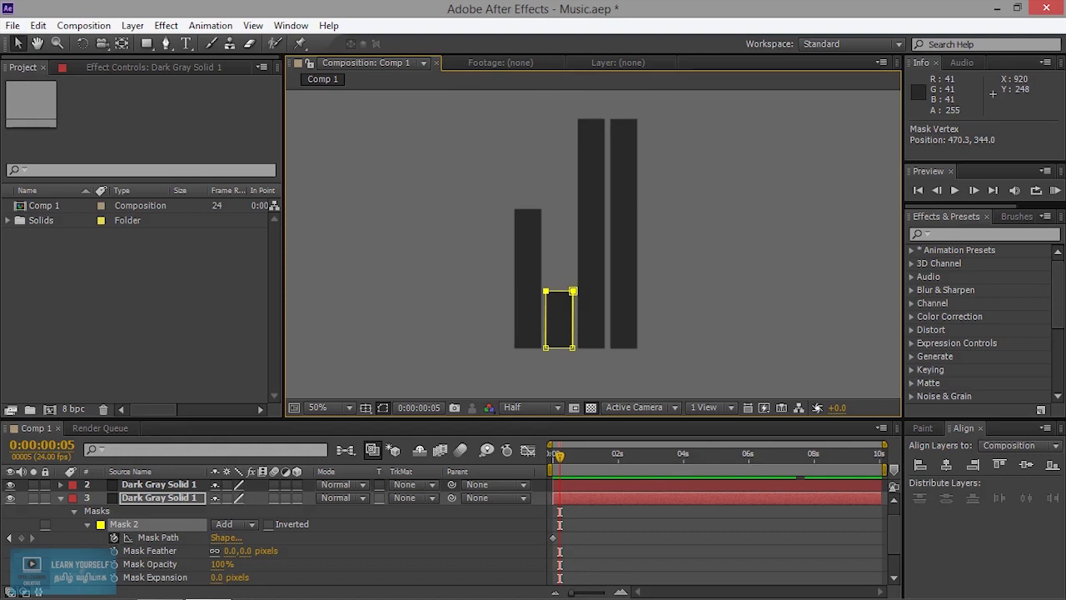
left_click_drag(573, 292, 573, 292)
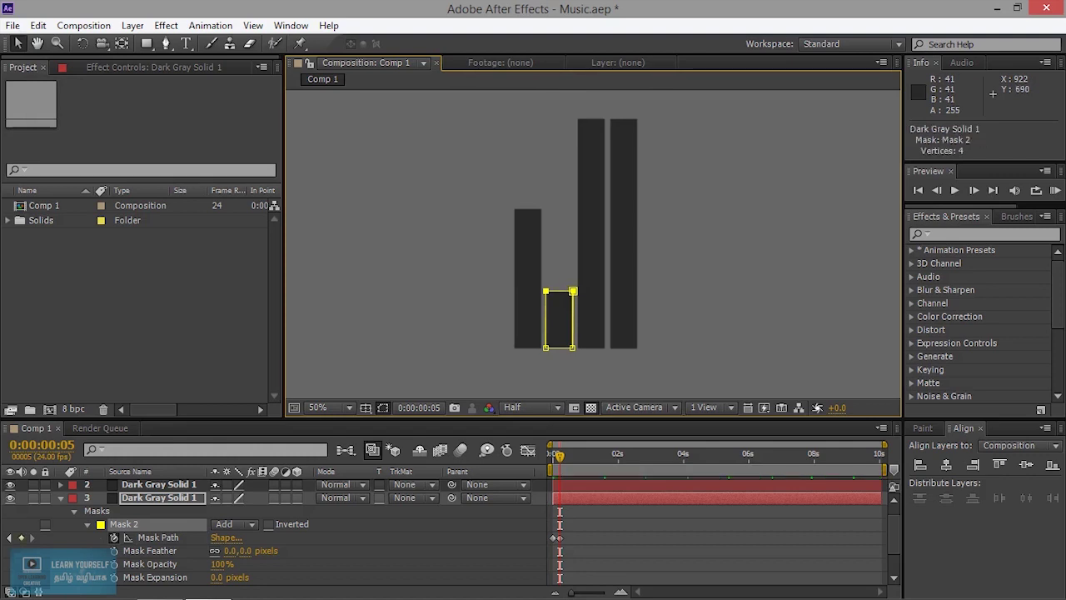
left_click(569, 458)
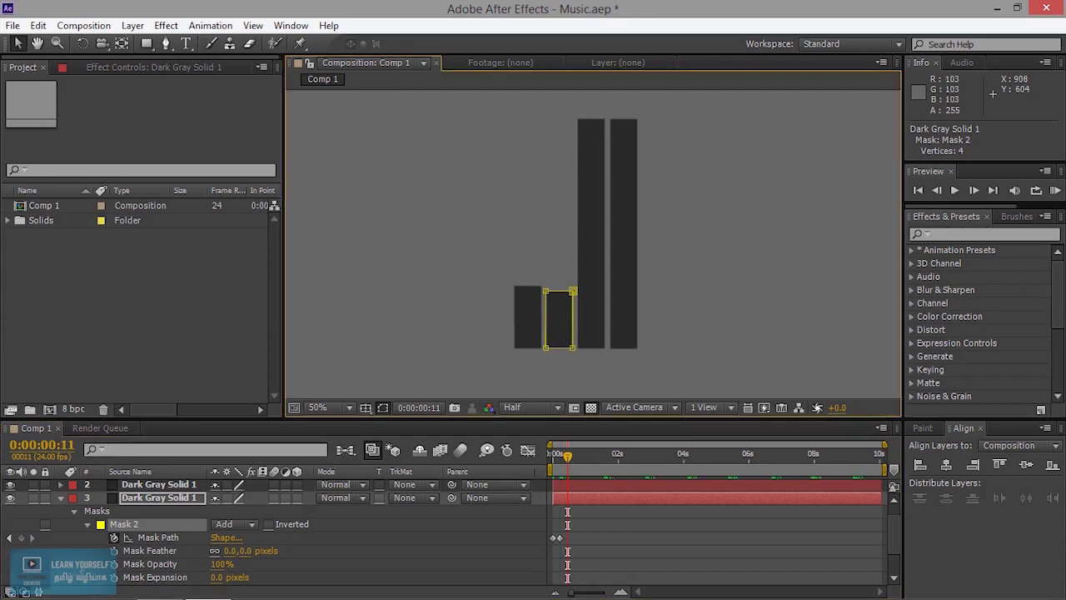
mouse_move(523, 268)
left_mouse_down()
mouse_move(576, 300)
mouse_move(572, 135)
mouse_move(572, 177)
left_mouse_up()
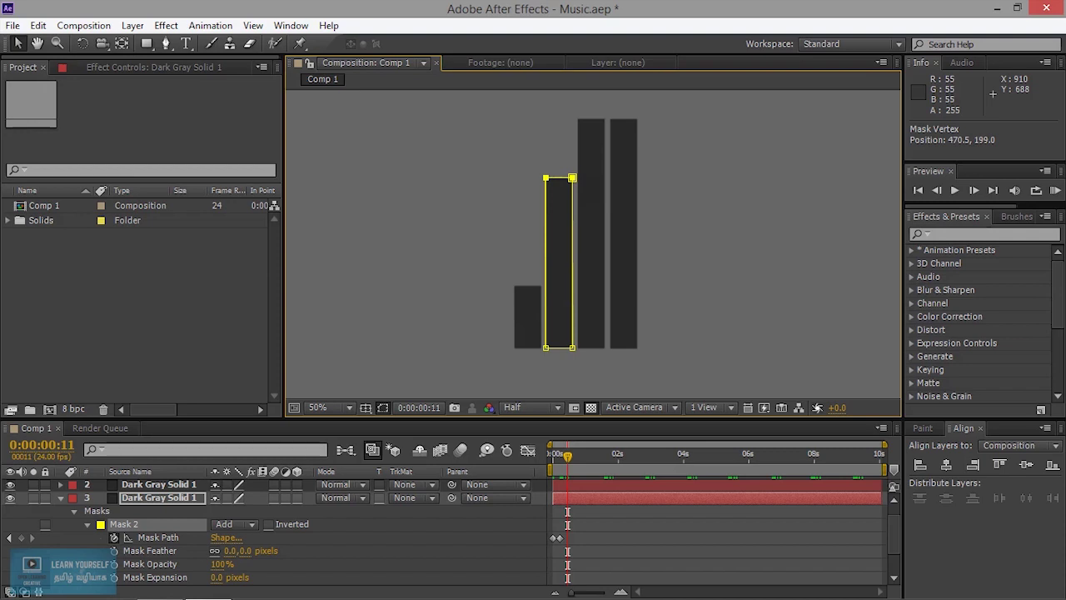
left_click_drag(573, 457, 578, 458)
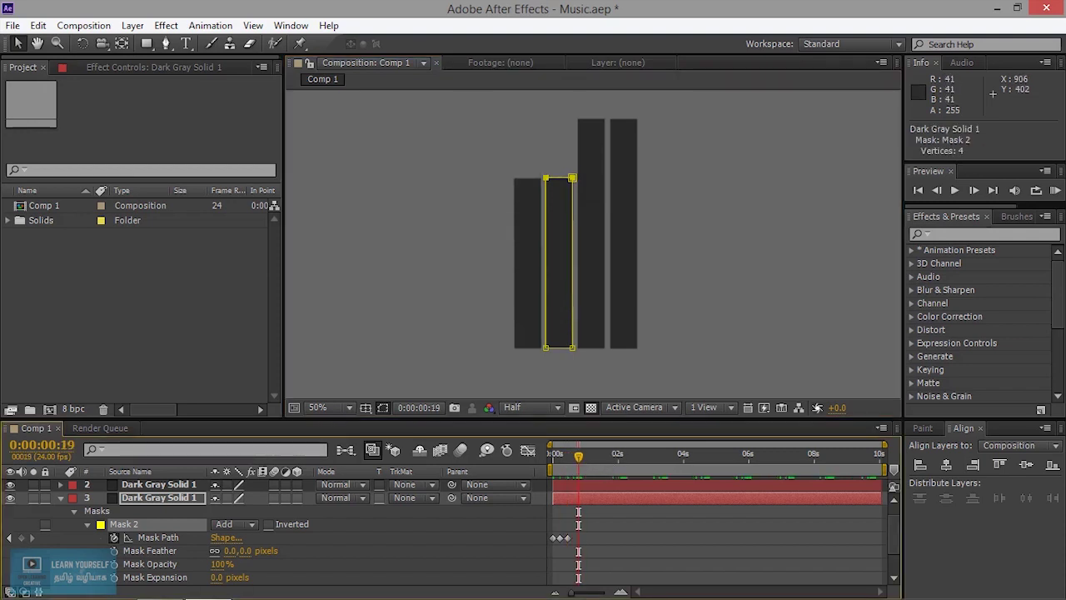
left_click_drag(572, 177, 573, 332)
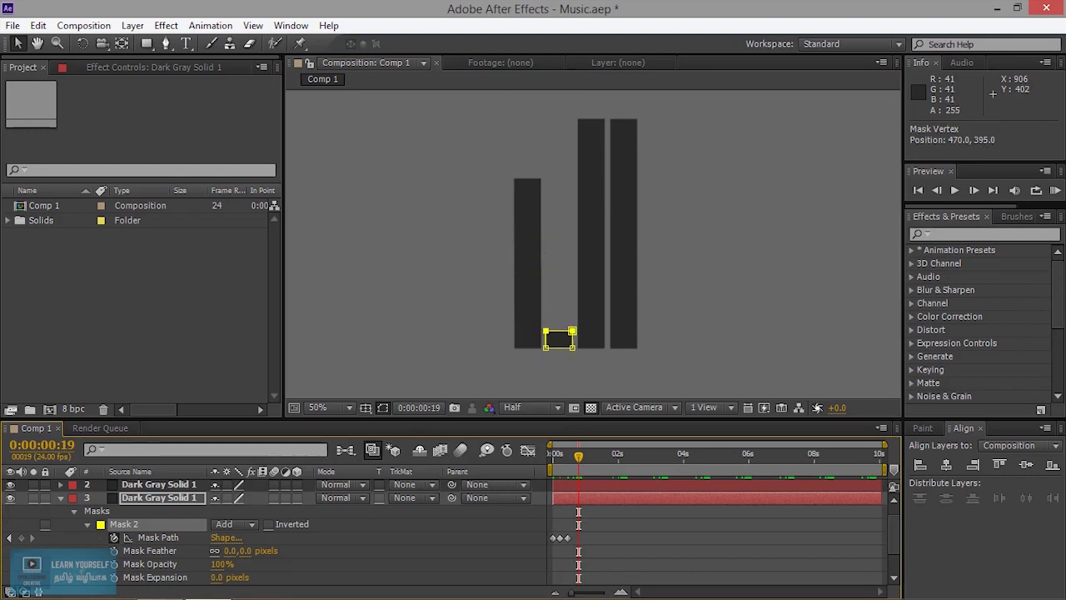
Step: Raise Mask 2 taller at 0:00:01:01, then to full height; preview and select its keyframes
left_click_drag(581, 459, 587, 460)
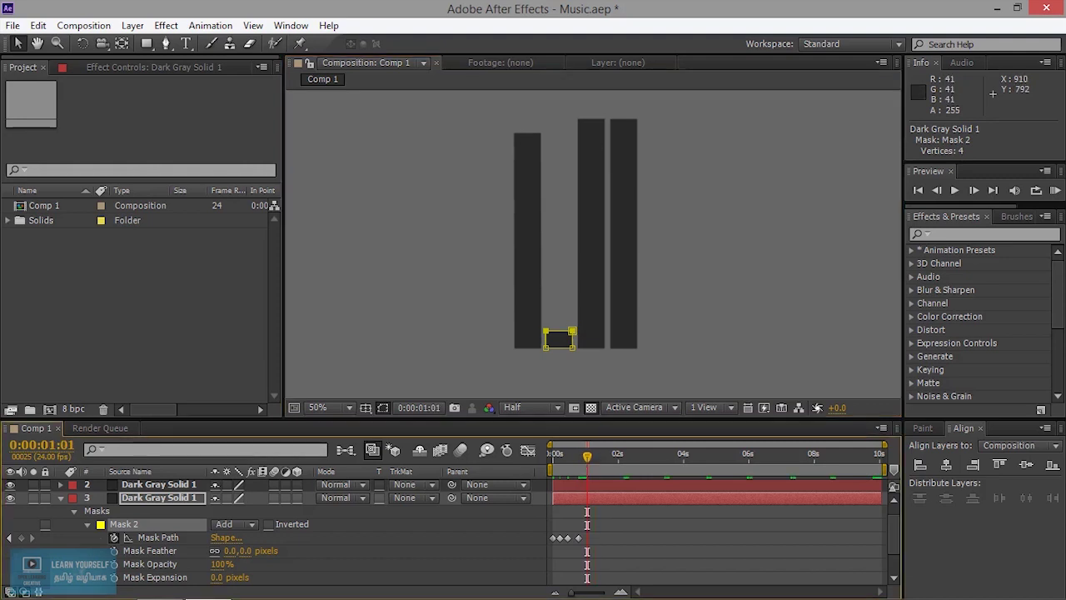
left_click_drag(573, 332, 572, 225)
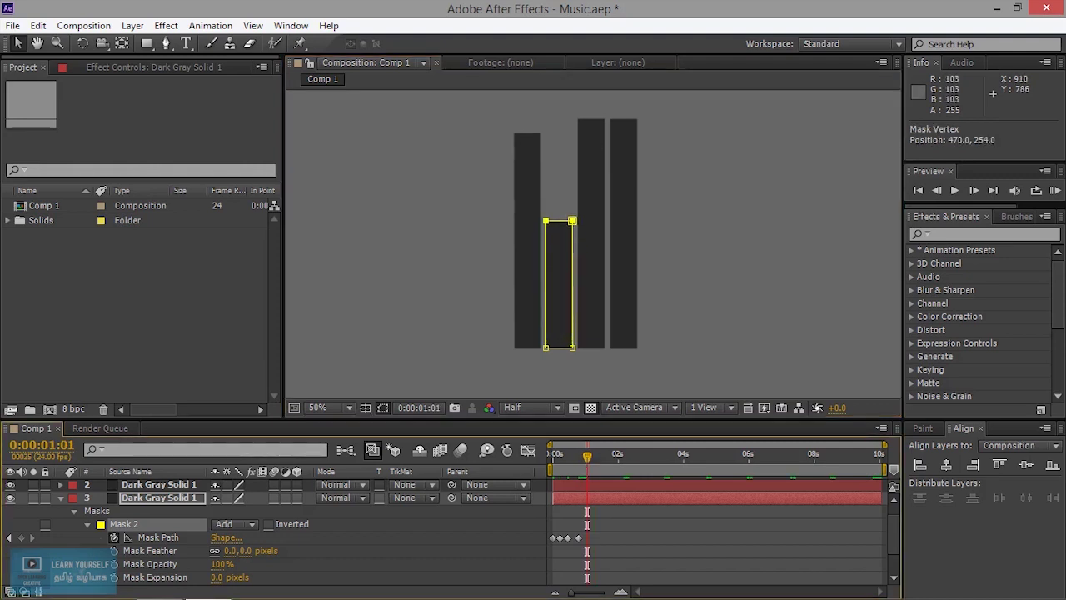
left_click_drag(587, 458, 607, 465)
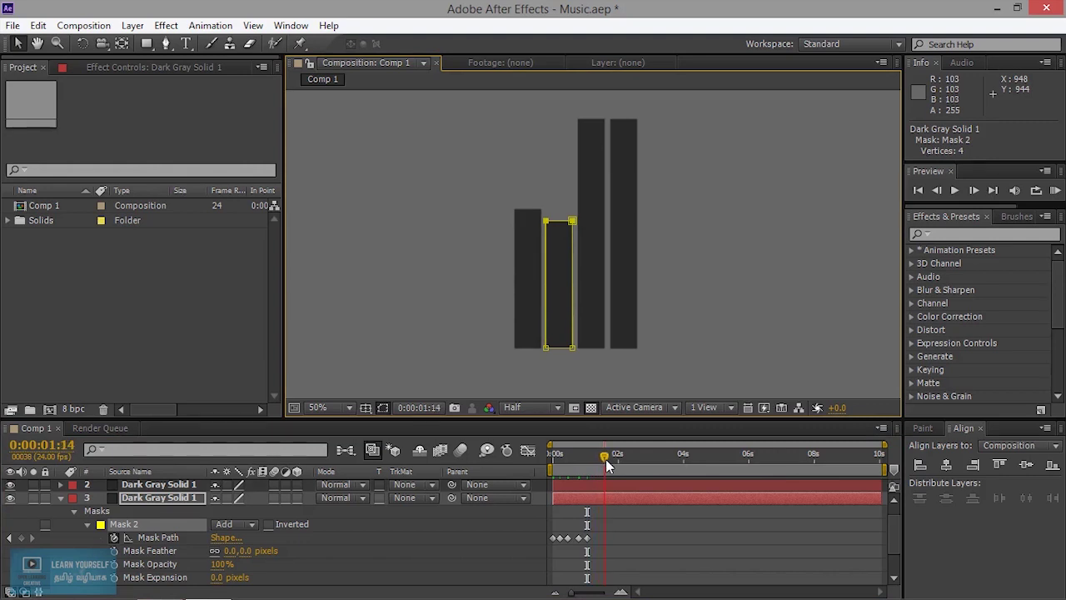
left_click_drag(572, 220, 572, 120)
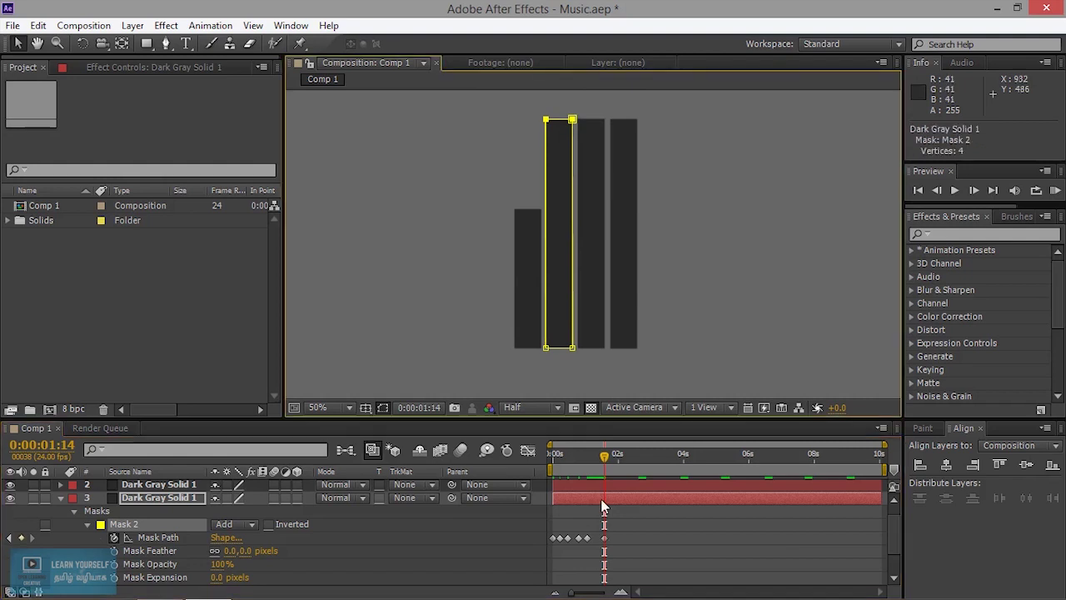
left_click_drag(608, 458, 531, 451)
left_click(953, 192)
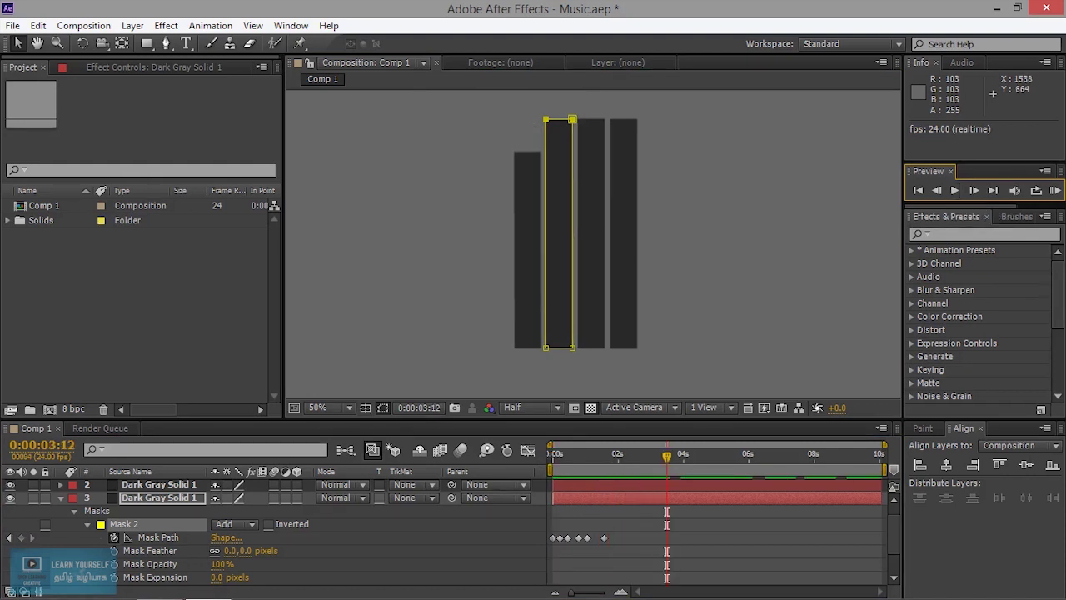
left_click_drag(631, 552, 538, 521)
Step: Copy Mask 2's keyframes and paste repeats through 0:00:02:17, 0:00:05:14 and 0:00:07:11, then preview
key("ctrl+c")
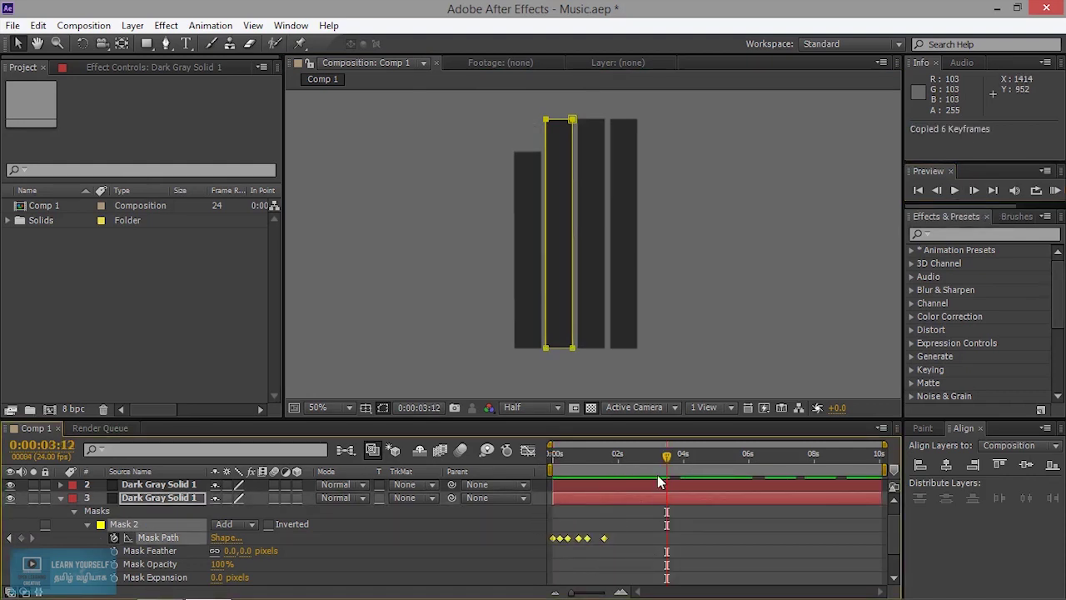
left_click_drag(666, 456, 616, 469)
key("ctrl+v")
left_click_drag(618, 464, 676, 482)
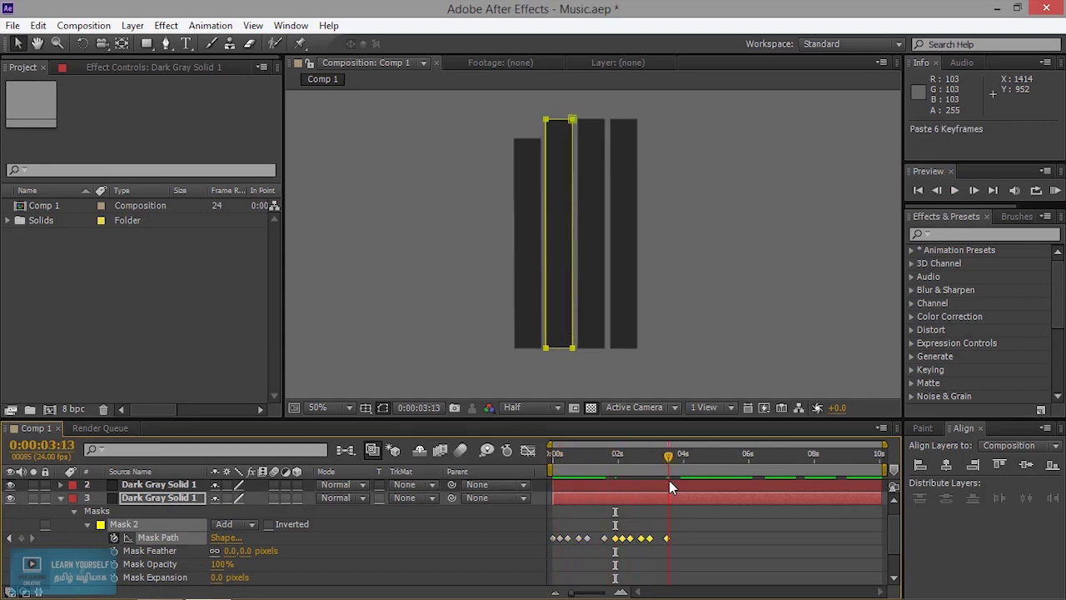
key("ctrl+v")
left_click_drag(674, 456, 861, 466)
key("ctrl+v")
key("ctrl+v")
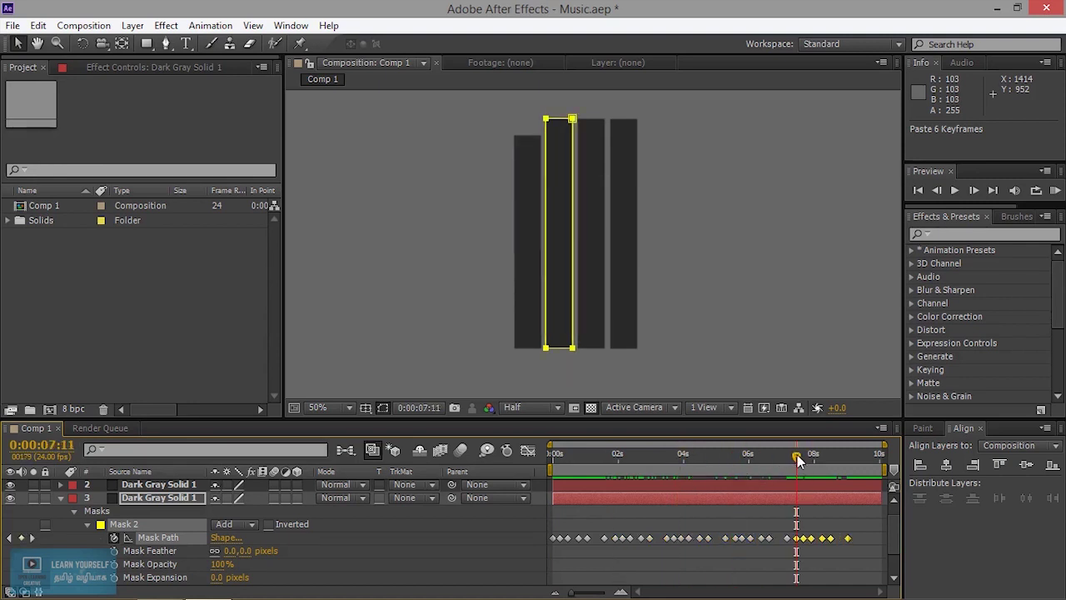
key("ctrl+v")
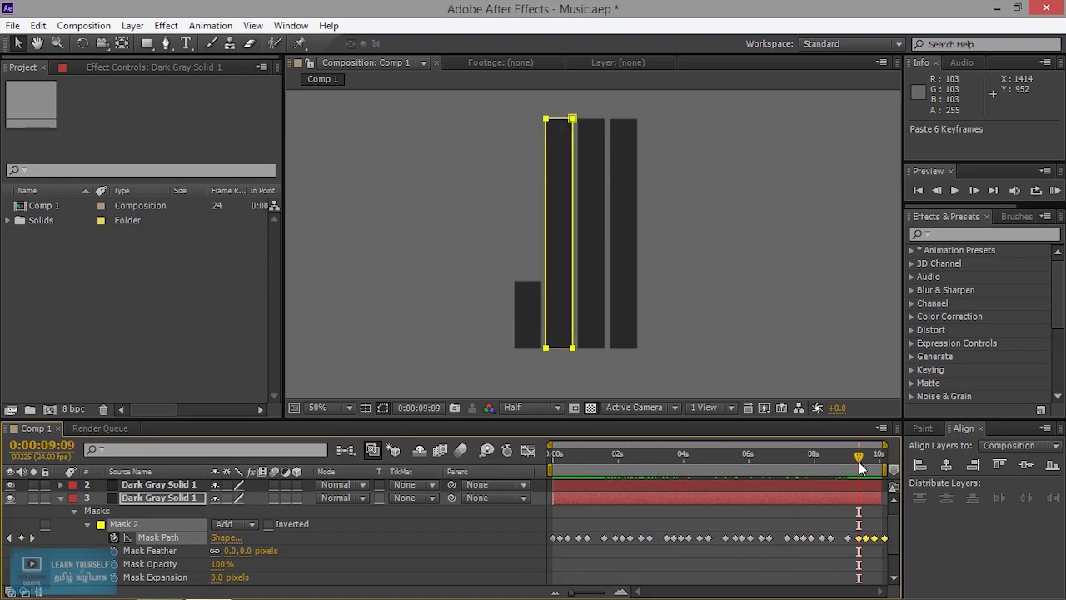
left_click(955, 190)
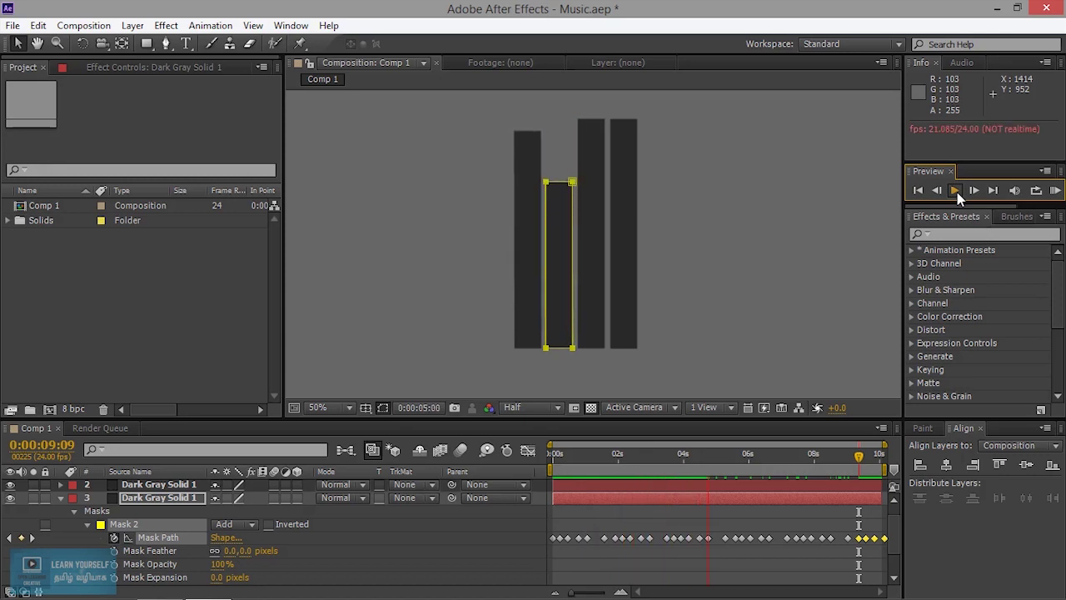
left_click(955, 190)
left_click(60, 498)
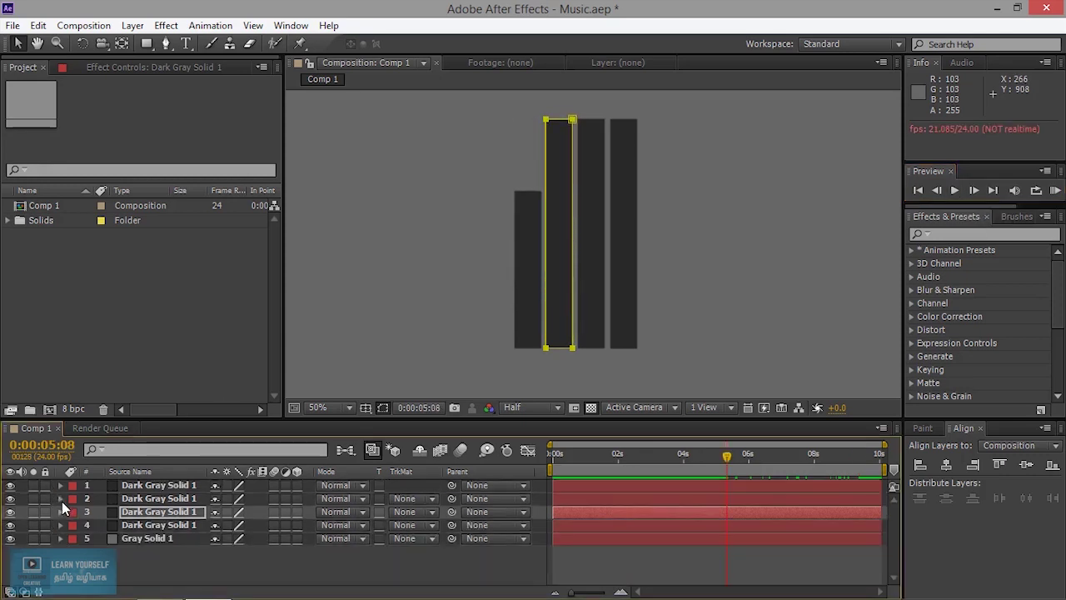
Step: Expand layer 2's Mask 3 and start keyframing its path at 0 seconds
left_click(60, 489)
left_click(60, 489)
left_click(11, 499)
left_click(11, 499)
left_click(62, 498)
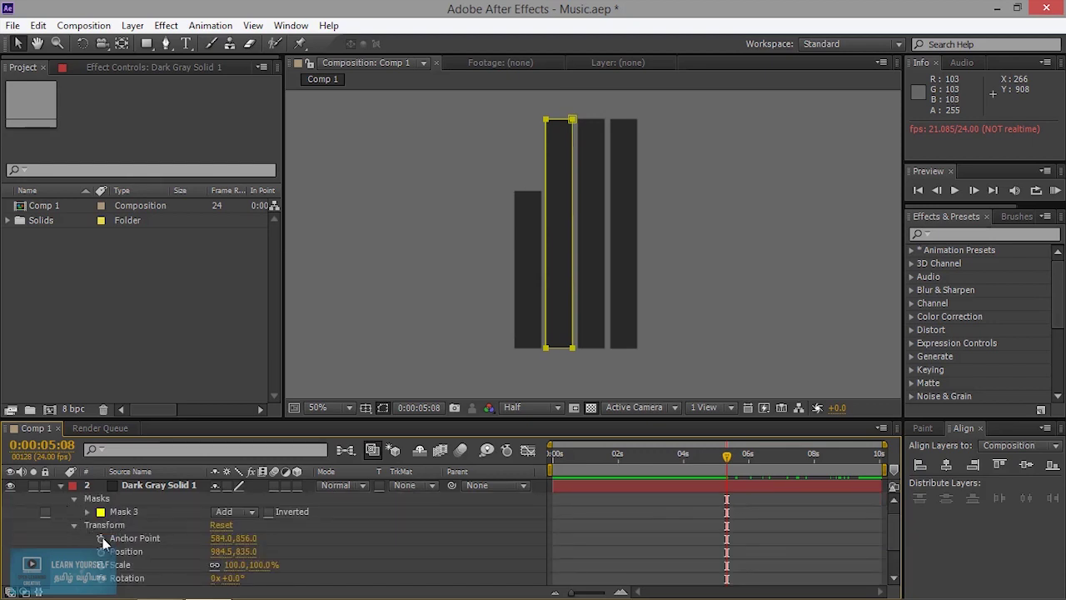
left_click(88, 512)
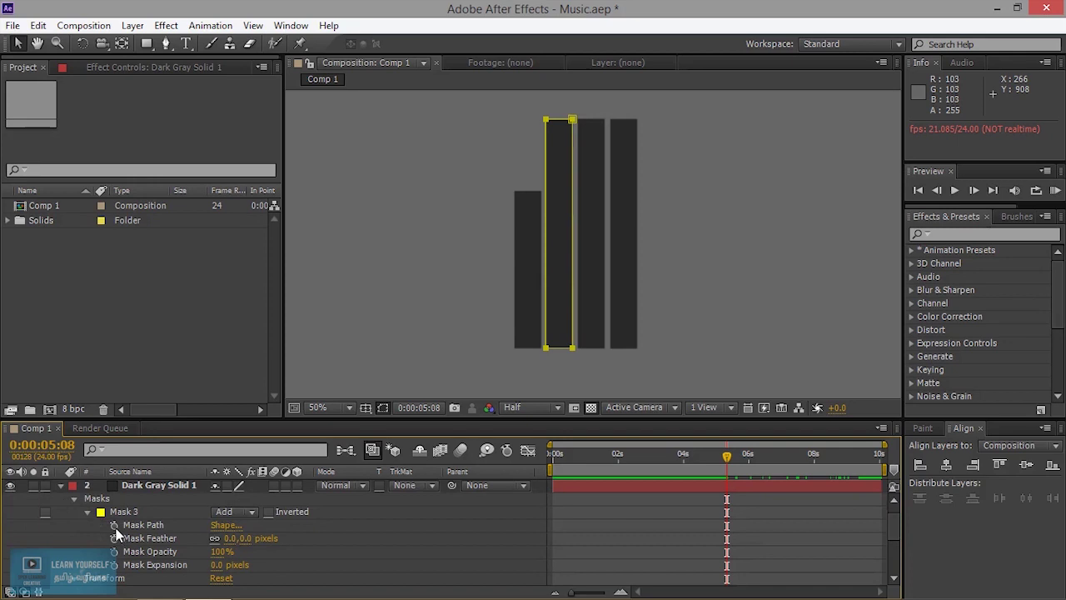
left_click_drag(722, 465, 501, 464)
left_click(123, 512)
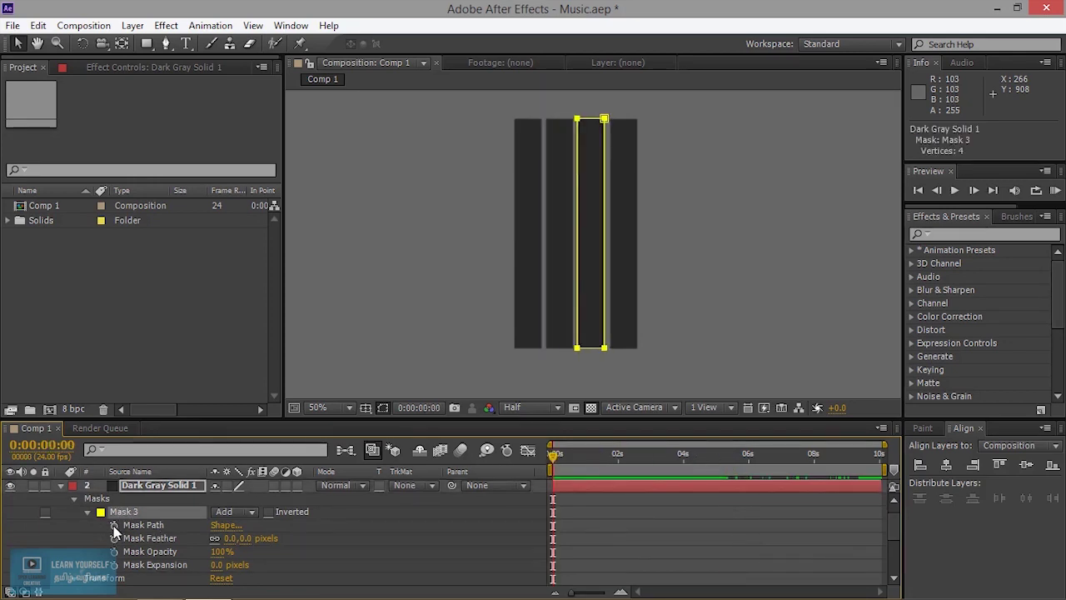
left_click(114, 524)
Step: Key Mask 3's top slightly lower at 0:07, near the bottom at 0:13, high at 1:00
left_click_drag(555, 460, 565, 462)
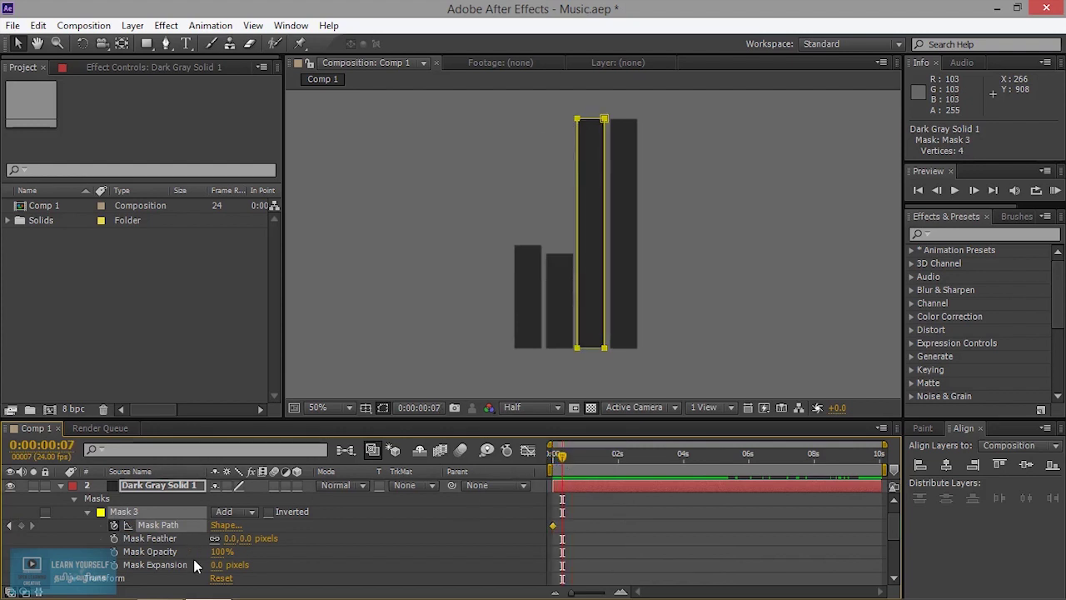
left_click_drag(565, 105, 638, 143)
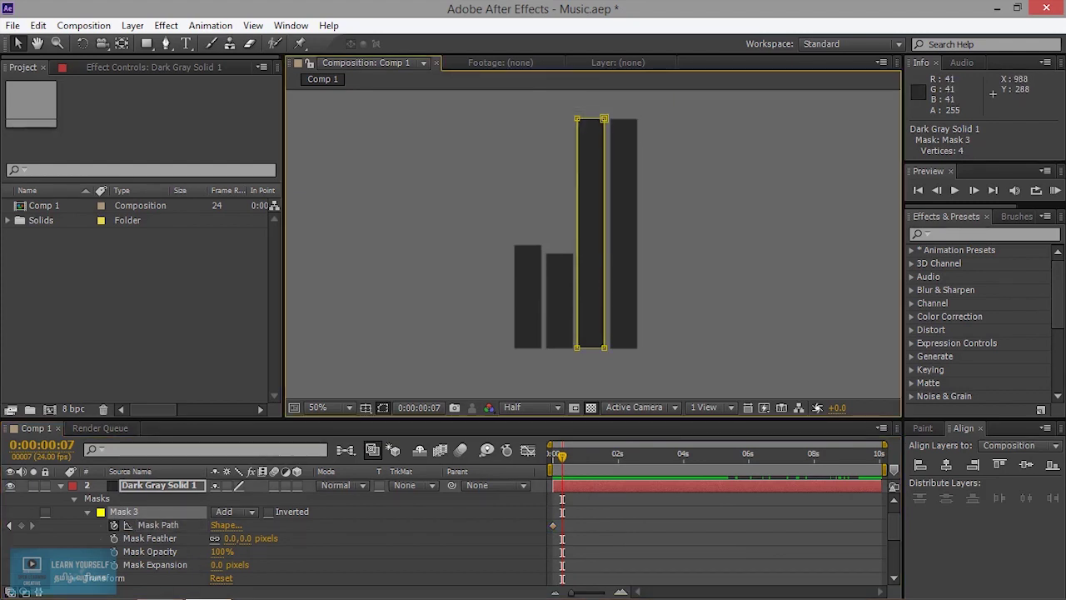
mouse_move(559, 104)
left_mouse_down()
mouse_move(613, 133)
mouse_move(604, 189)
left_mouse_up()
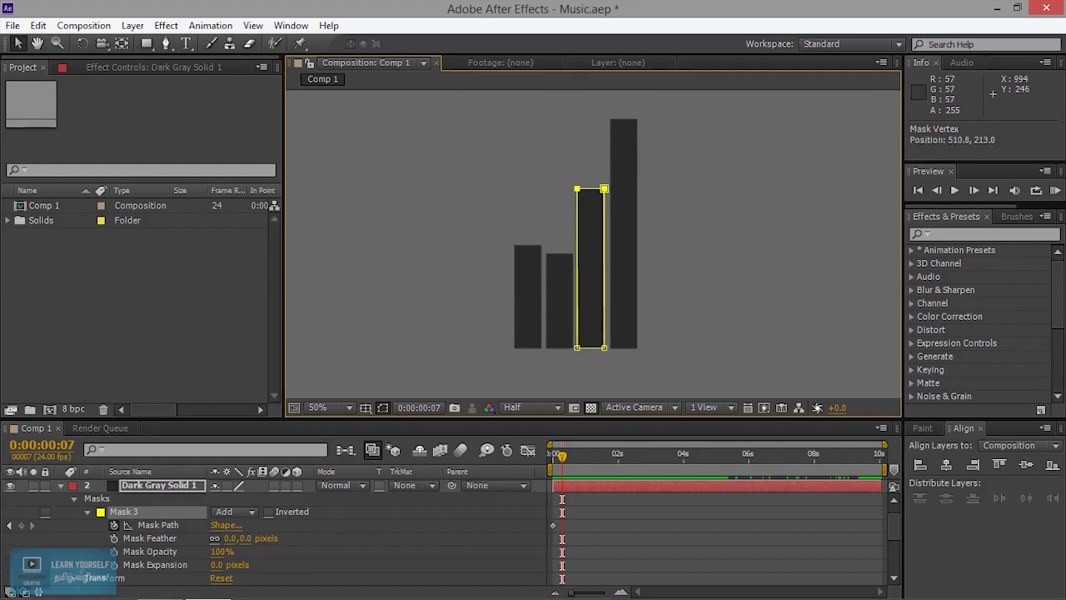
left_click_drag(563, 456, 572, 463)
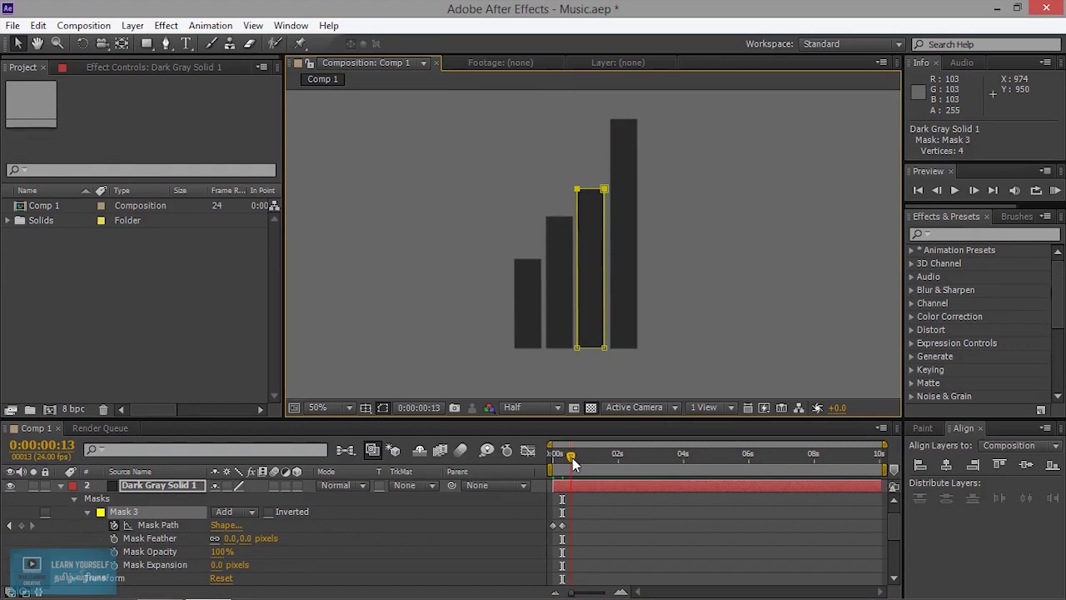
left_click_drag(604, 189, 604, 321)
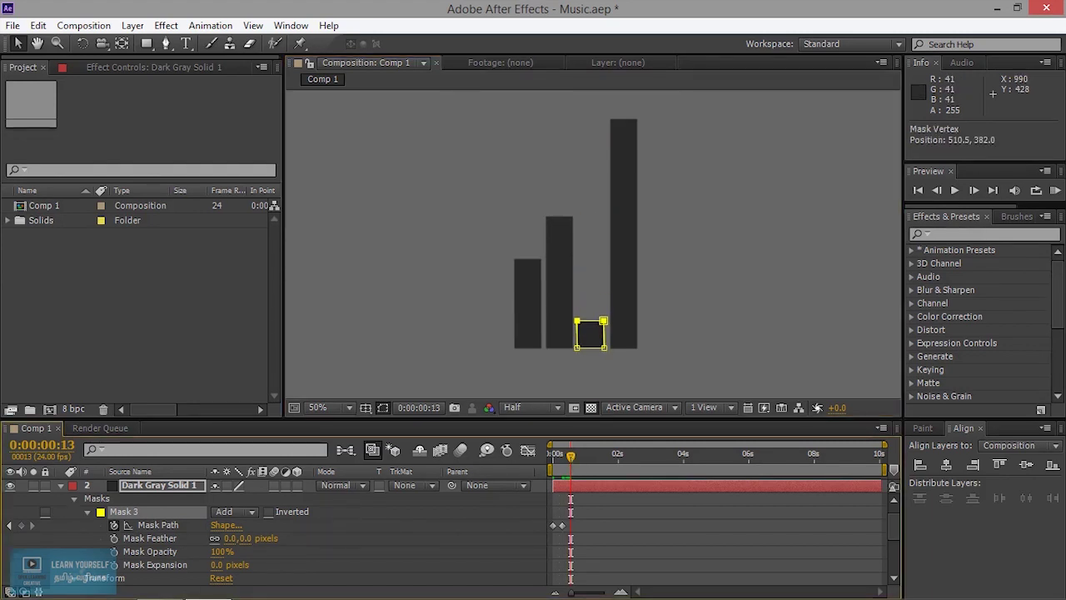
left_click_drag(571, 457, 588, 464)
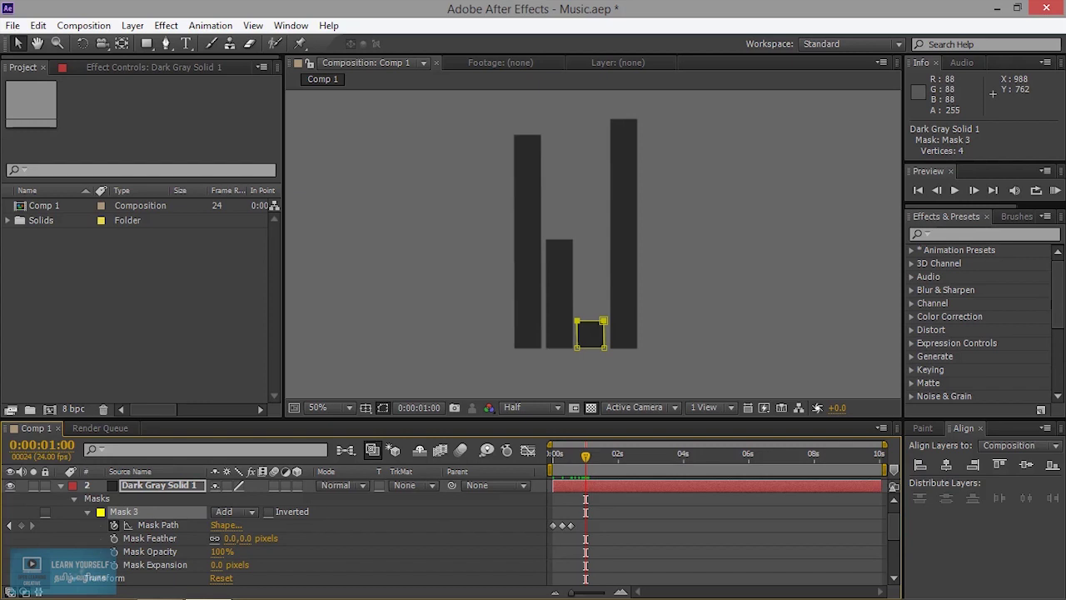
left_click_drag(603, 321, 604, 172)
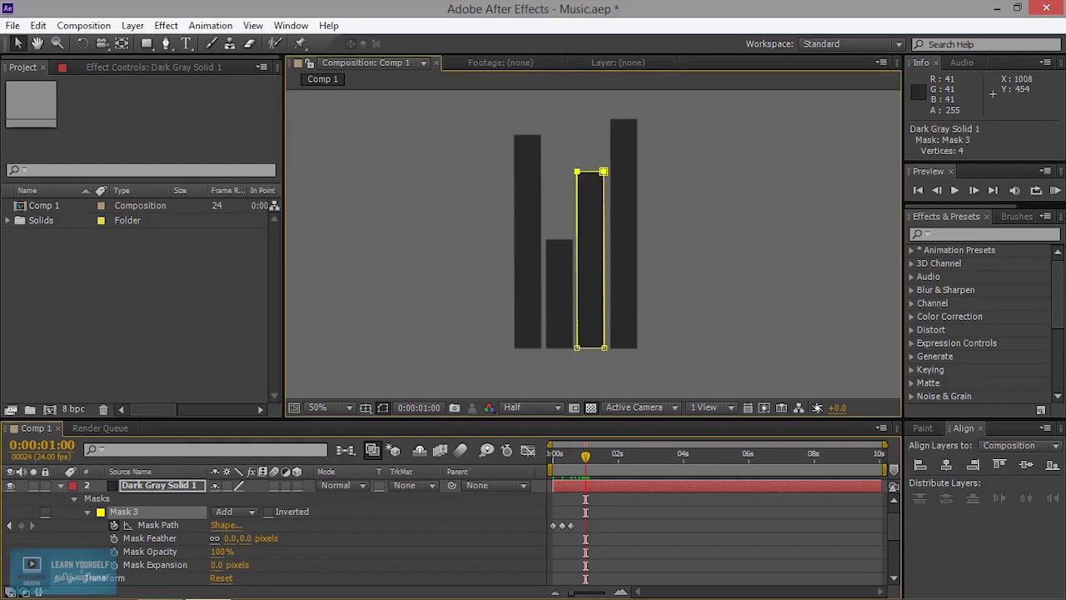
Step: Lower Mask 3's top partway at 0:00:01:18, preview, and select all its keyframes
left_click_drag(586, 460, 612, 463)
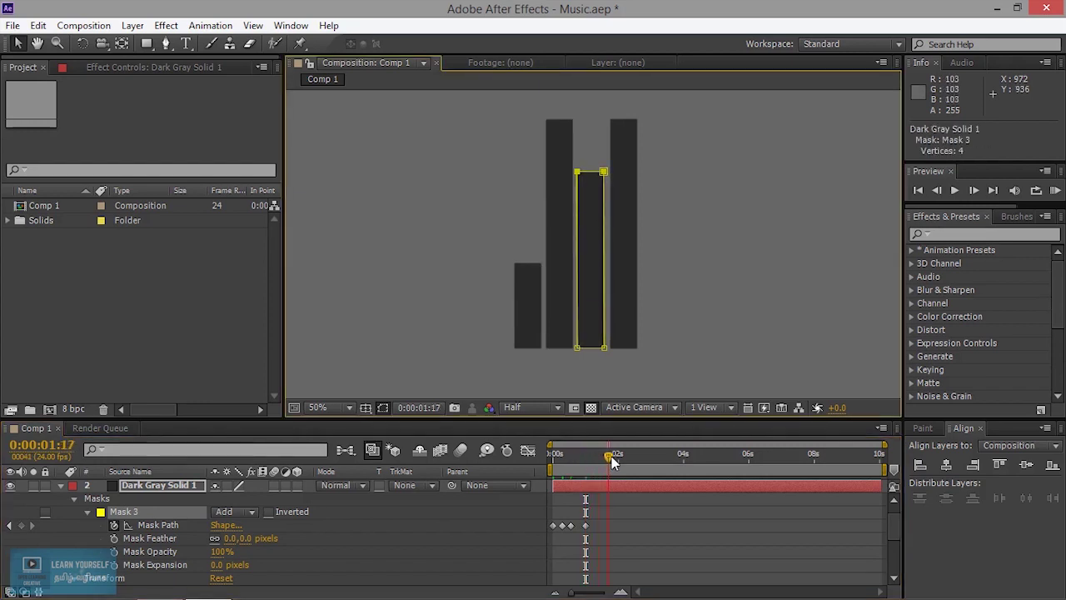
left_click_drag(604, 172, 603, 242)
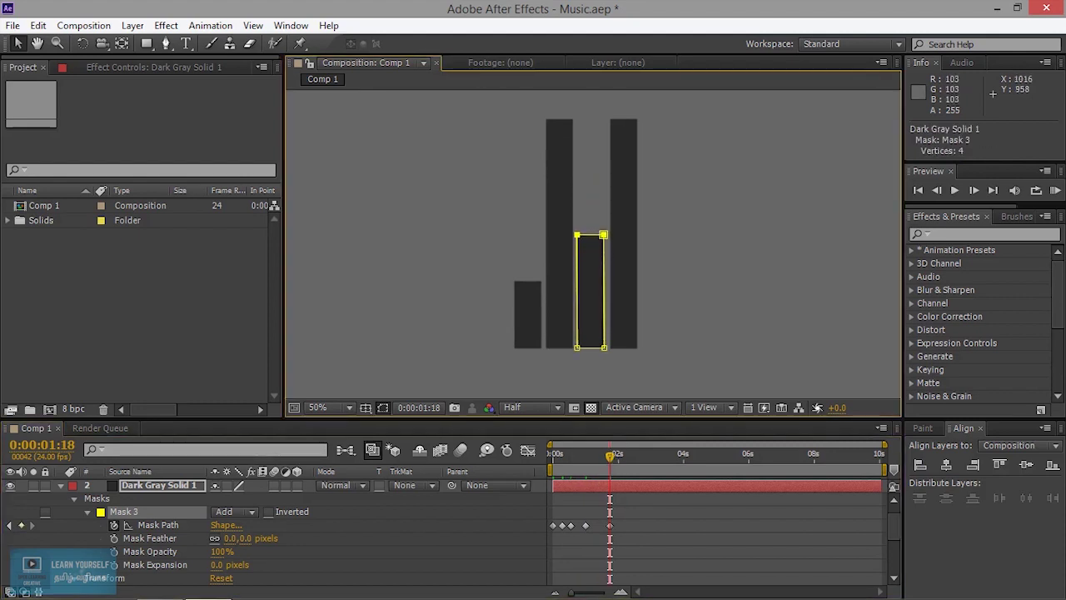
mouse_move(613, 458)
left_mouse_down()
mouse_move(599, 459)
mouse_move(609, 472)
left_mouse_up()
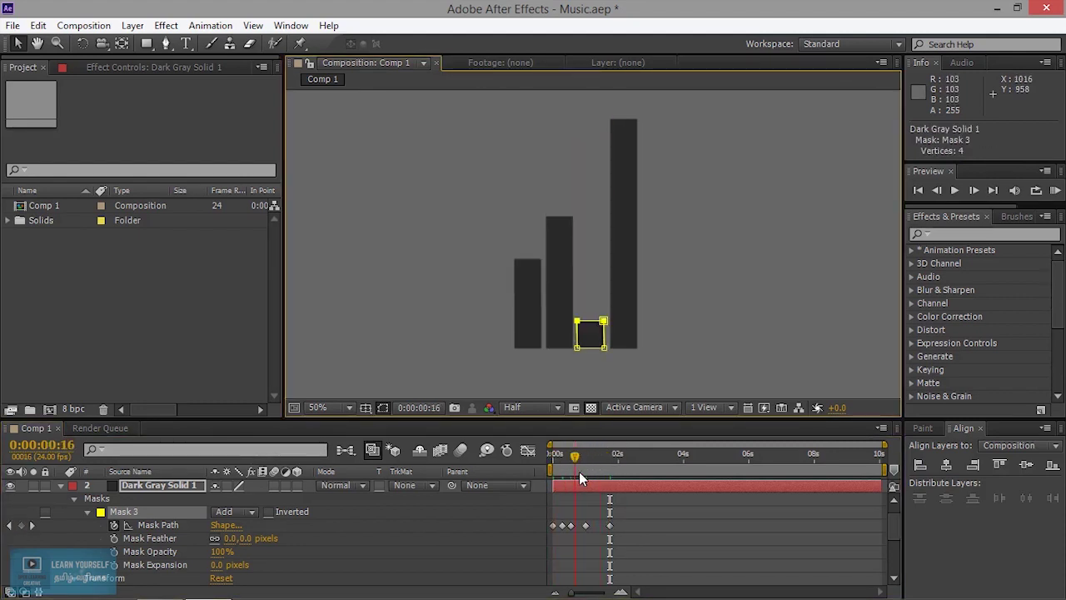
left_click_drag(608, 471, 528, 472)
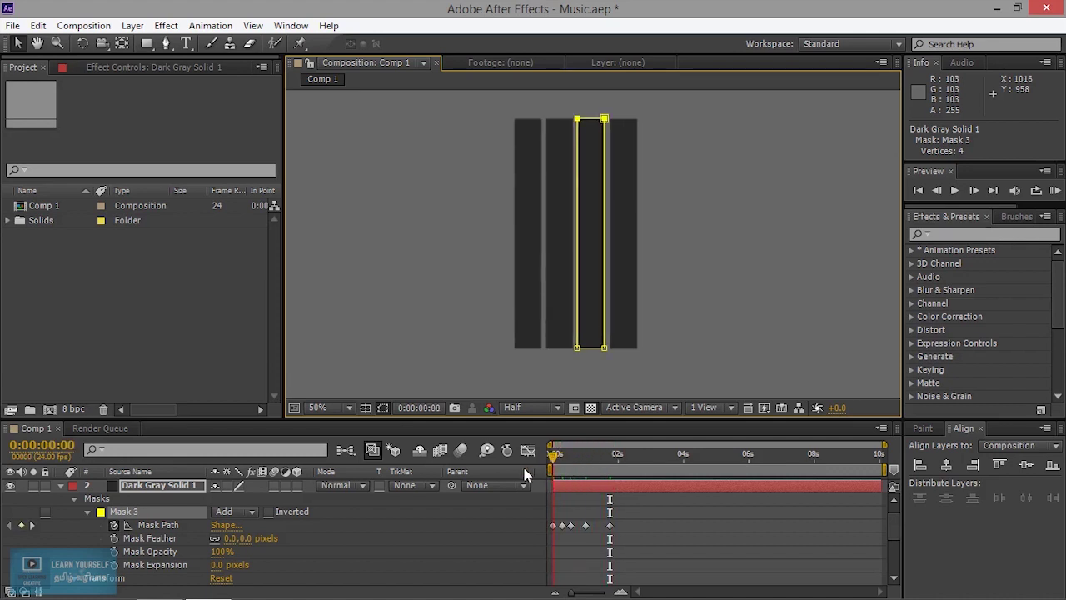
left_click(953, 191)
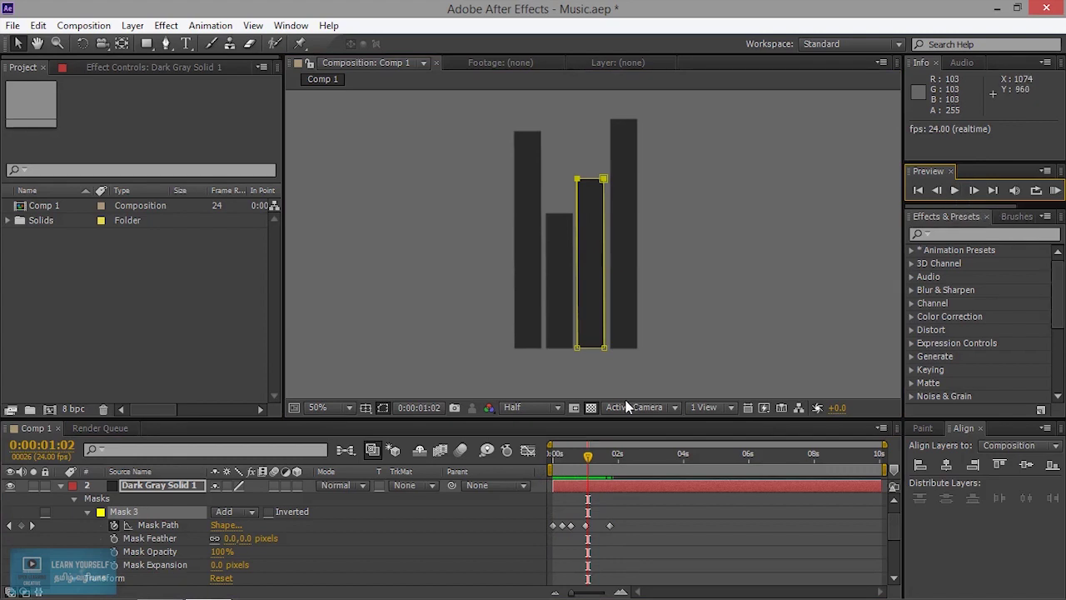
left_click_drag(617, 535, 546, 513)
Step: Copy Mask 3's five keyframes and paste repeats at 0:00:02:04, 4:04, about 6:06 and 8:04
key("ctrl+c")
left_click(594, 462)
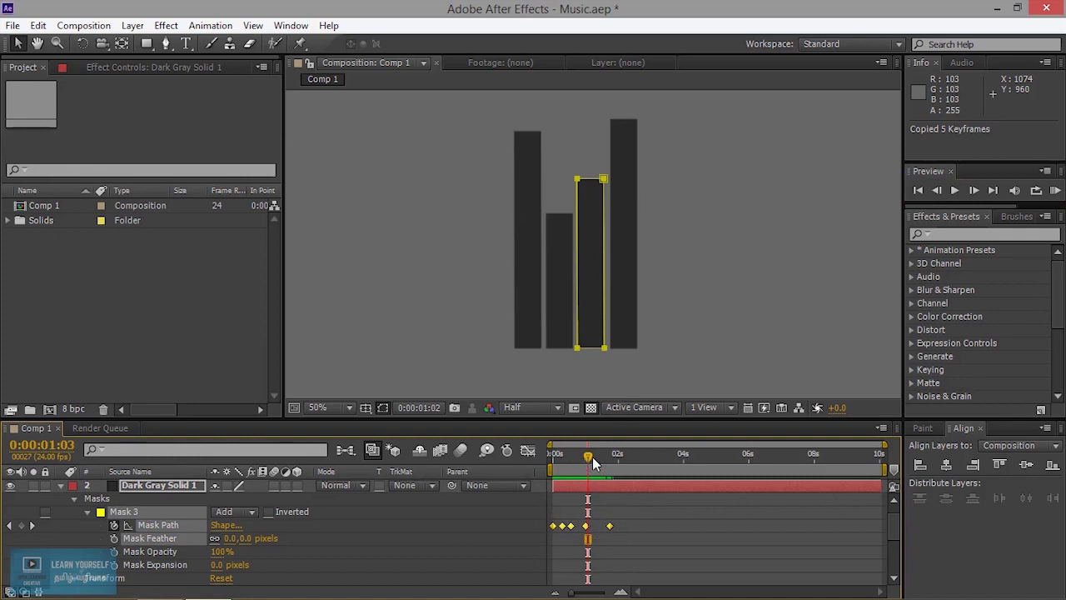
left_click_drag(594, 462, 619, 462)
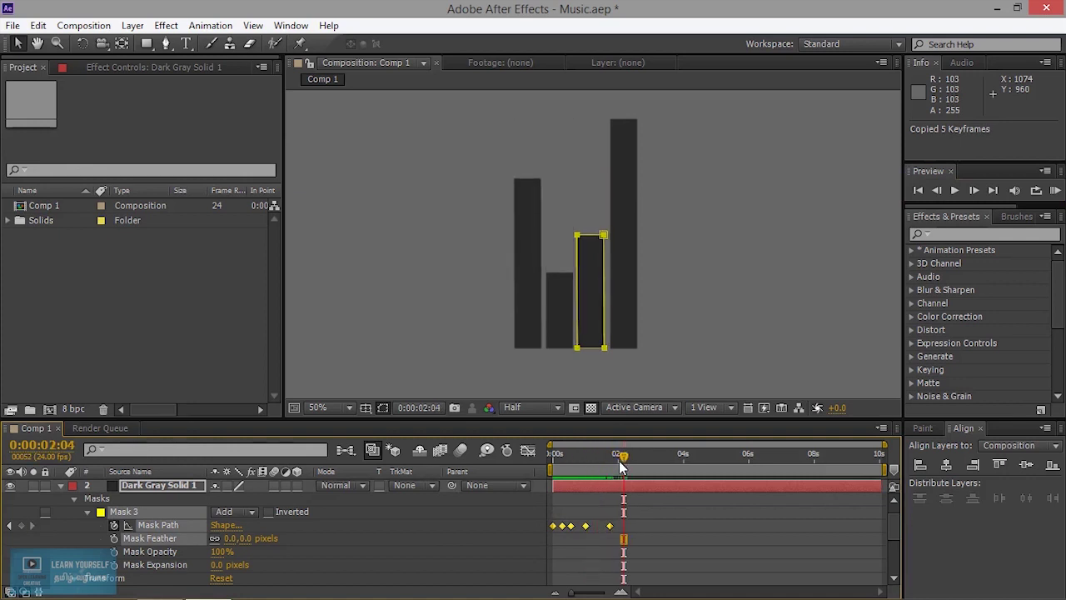
key("ctrl+v")
mouse_move(625, 460)
left_mouse_down()
mouse_move(617, 471)
mouse_move(690, 474)
left_mouse_up()
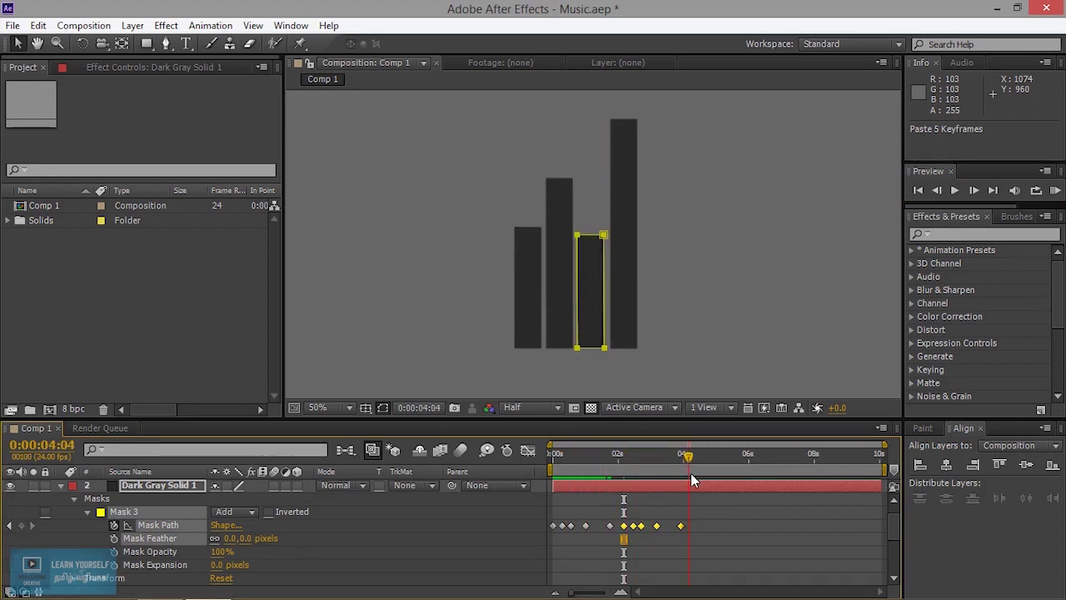
key("ctrl+v")
left_click_drag(691, 473, 815, 467)
key("ctrl+v")
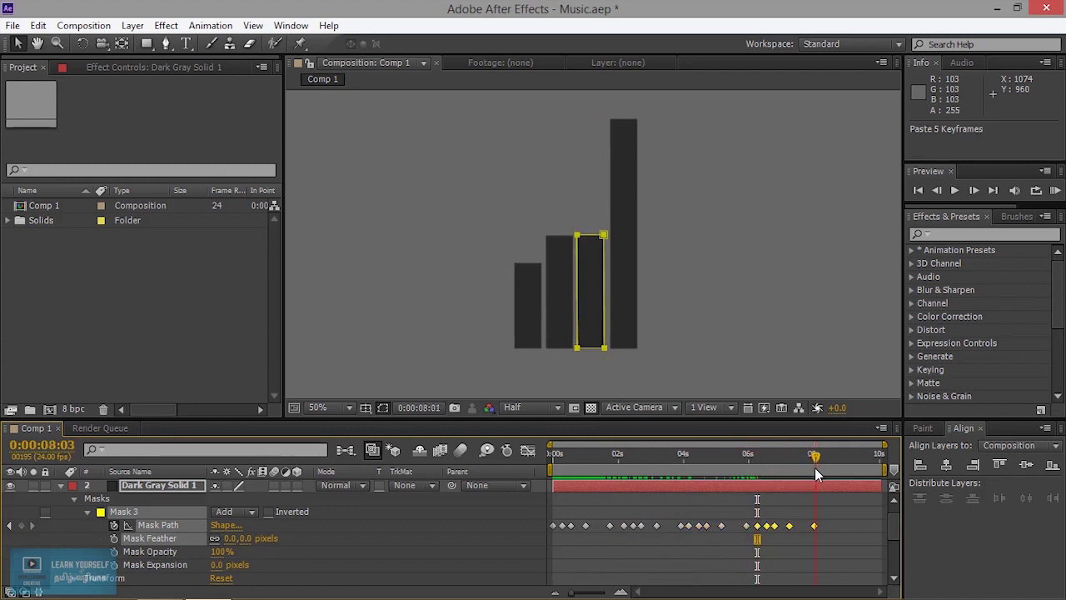
key("ctrl+v")
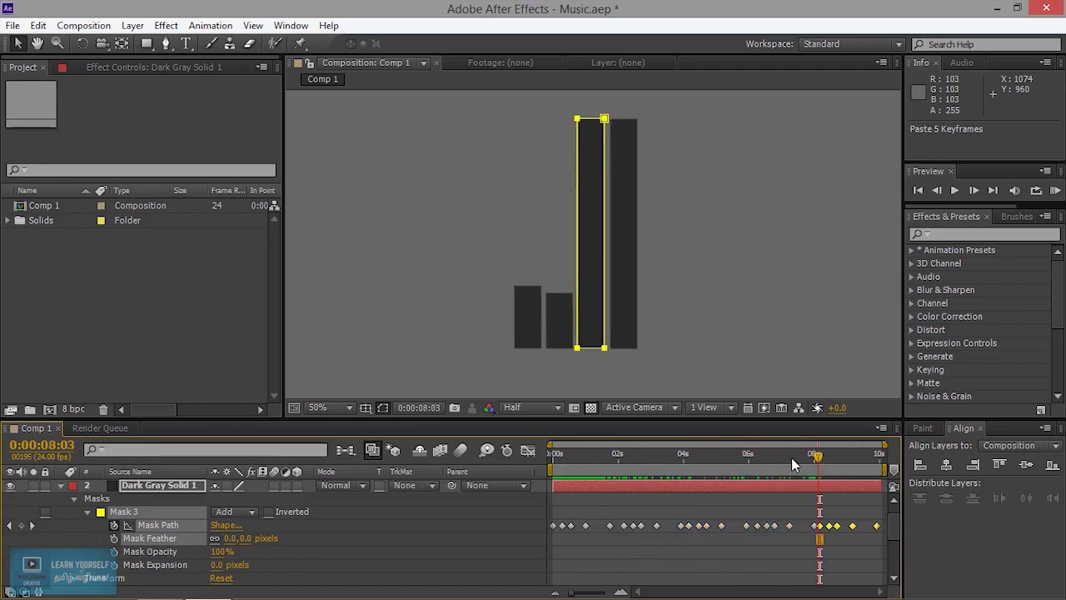
left_click_drag(793, 464, 832, 472)
left_click(65, 488)
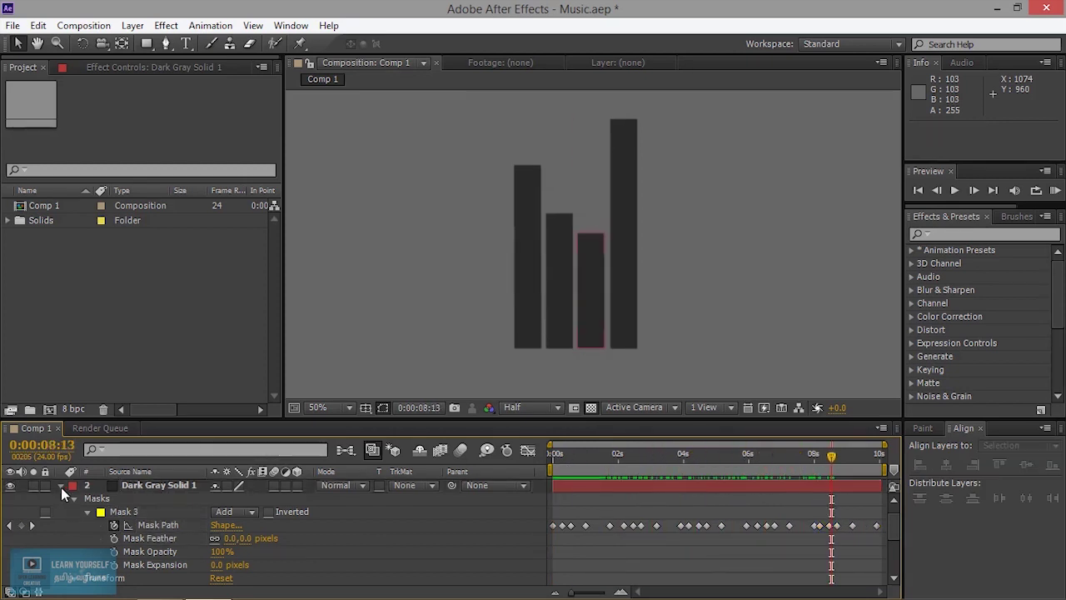
Step: Start keyframing Mask 4's path at 0s and shorten the fourth bar at frame 8
key("ctrl+d")
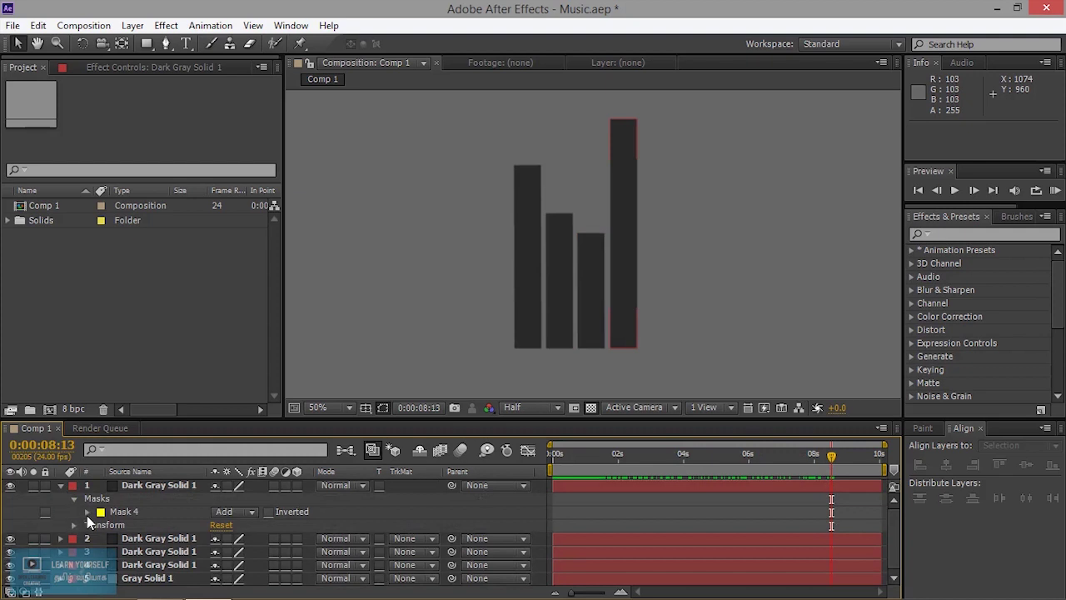
left_click(88, 513)
left_click_drag(818, 470, 436, 460)
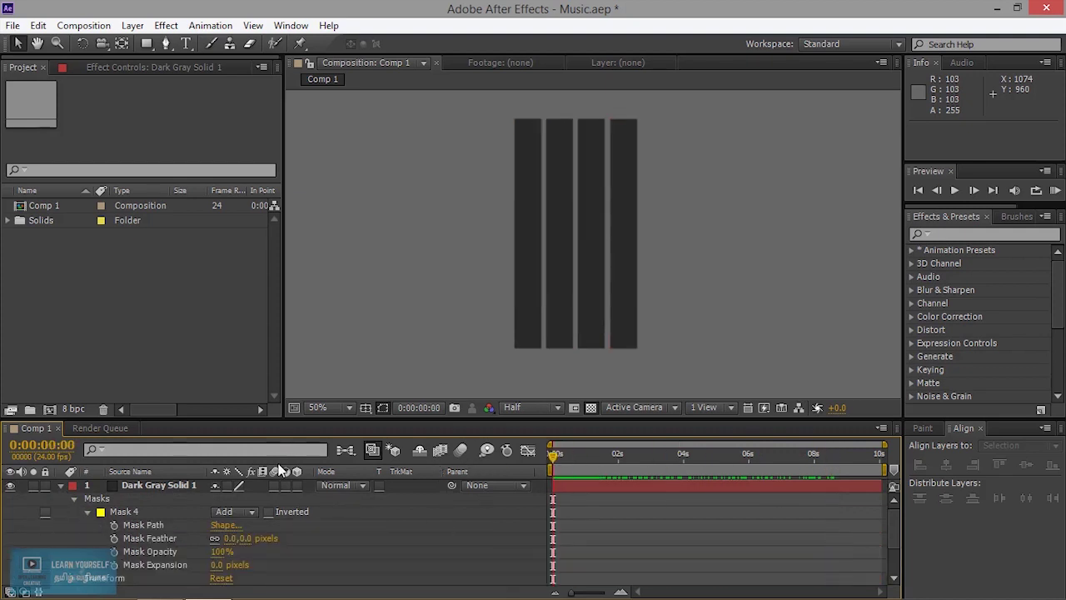
left_click(115, 525)
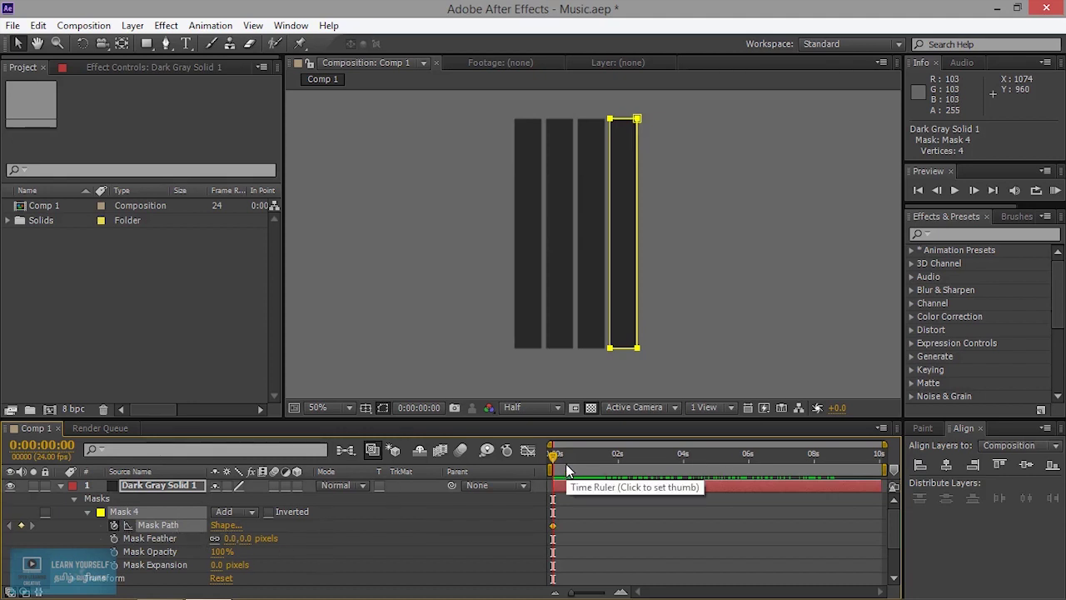
left_click_drag(557, 454, 567, 459)
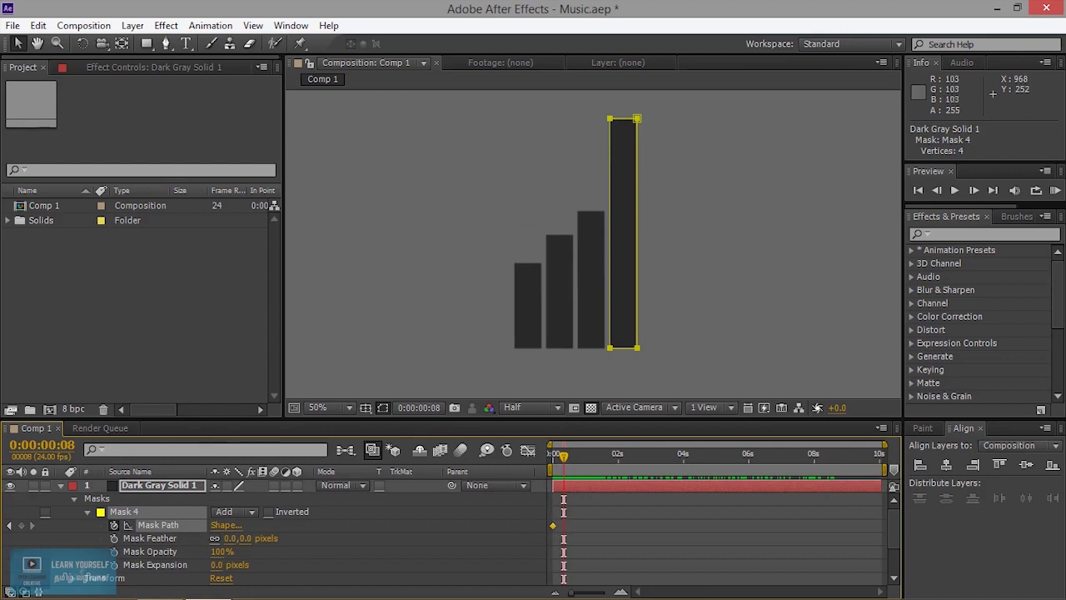
left_click_drag(570, 93, 711, 152)
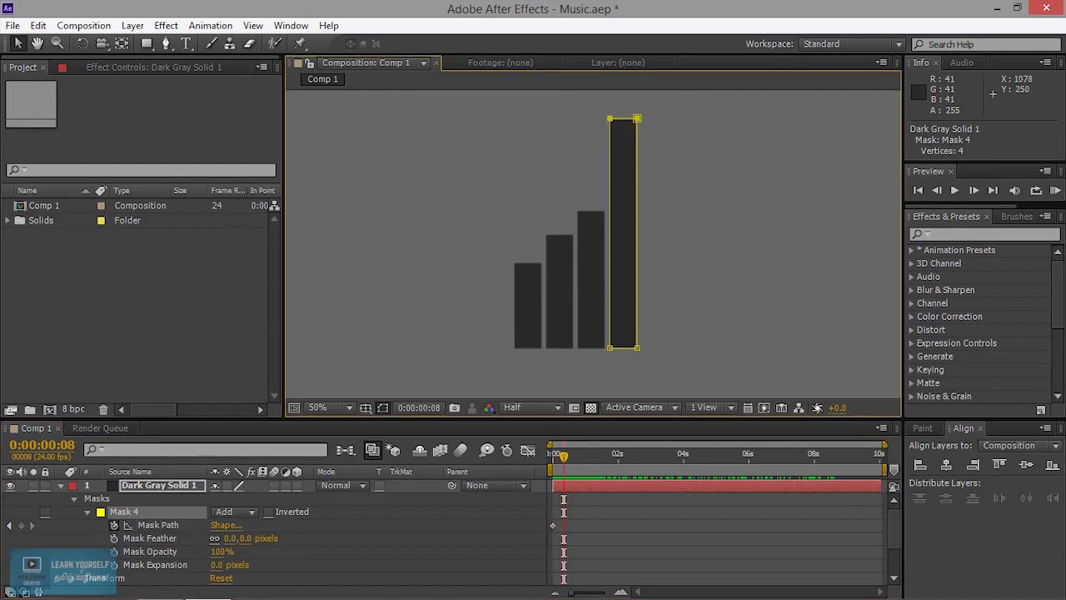
left_click_drag(636, 119, 637, 177)
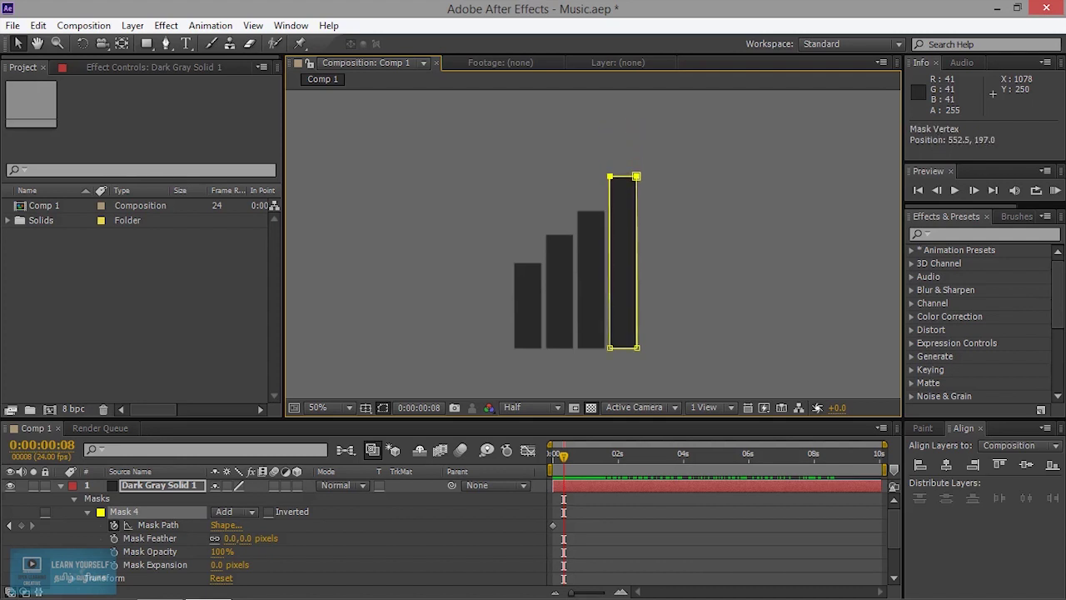
Step: At frame 17, drop the fourth bar's top vertices nearly to the baseline
left_click_drag(564, 457, 578, 459)
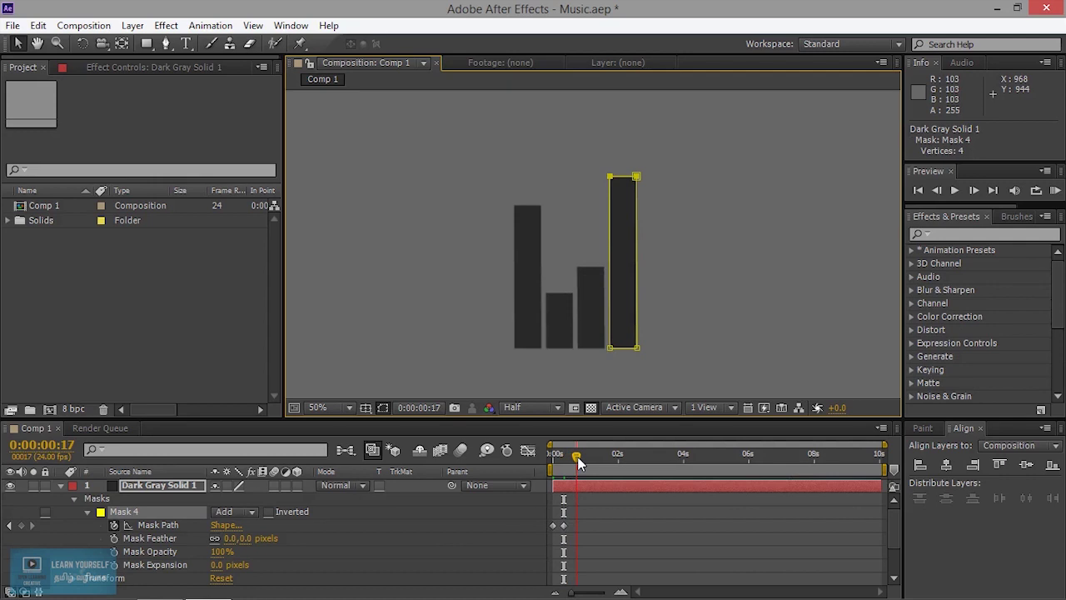
right_click(622, 200)
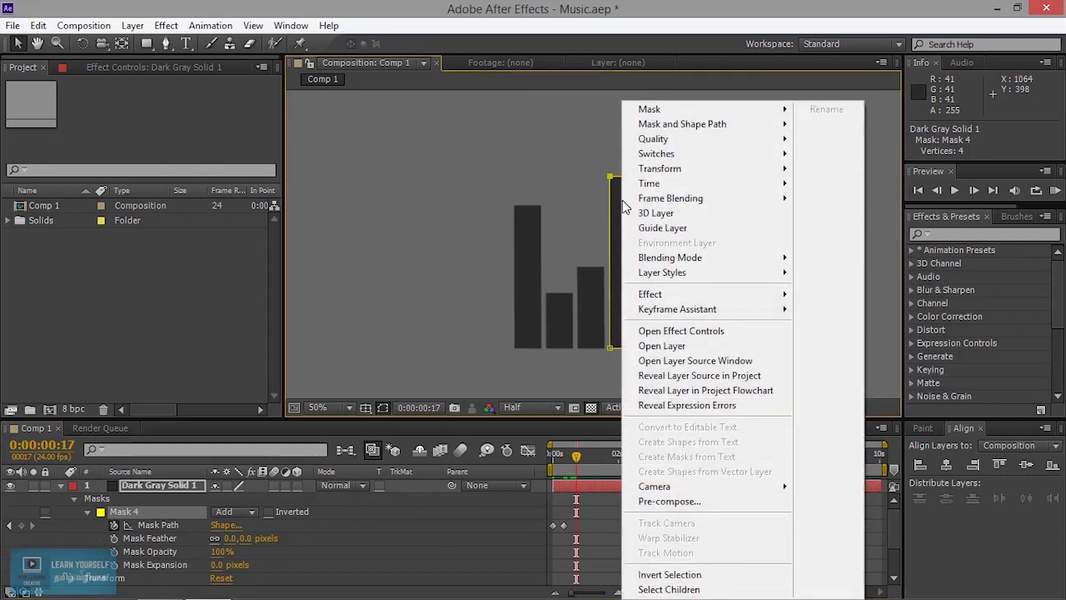
right_click(585, 190)
left_click(545, 160)
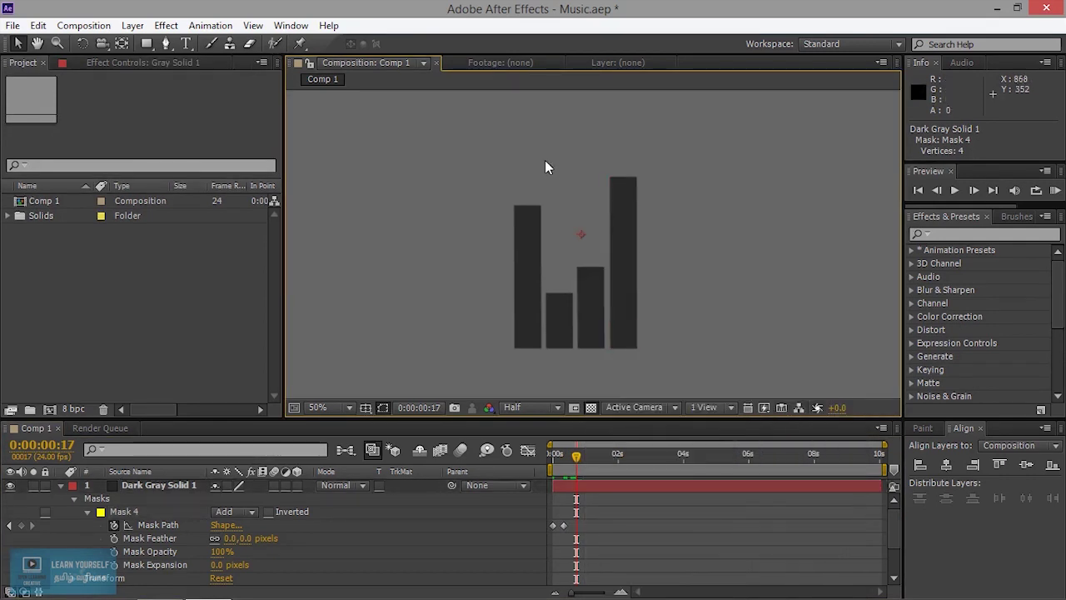
left_click_drag(581, 234, 633, 264)
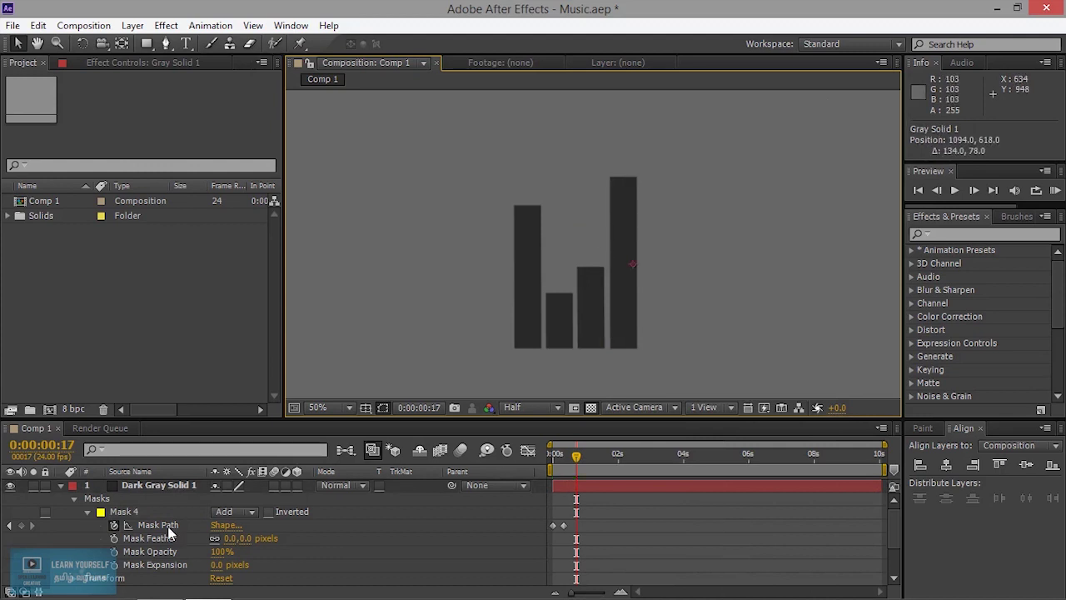
key("ctrl+z")
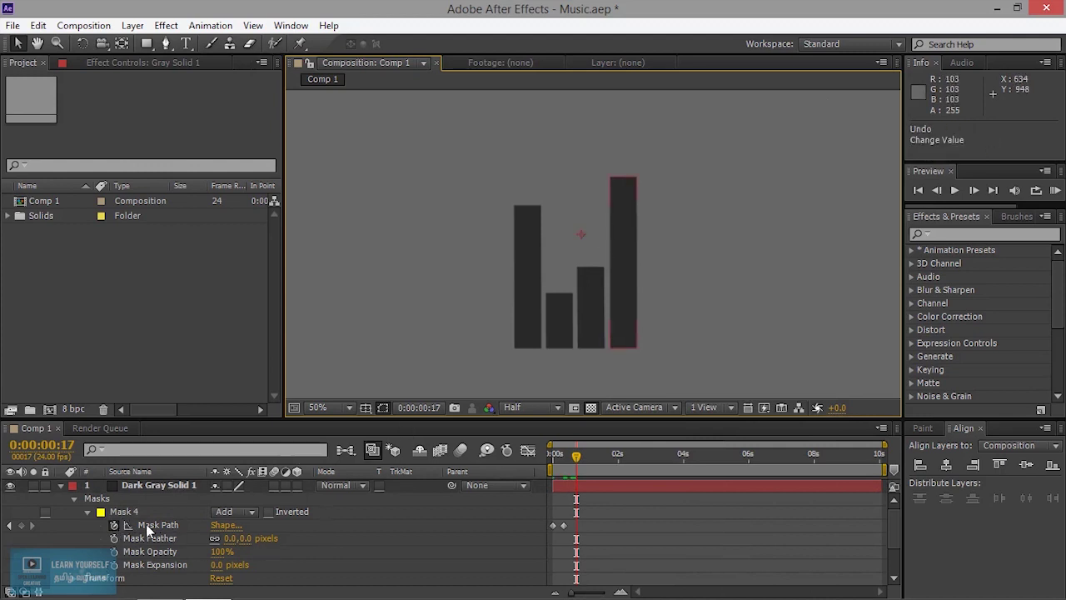
left_click(146, 524)
left_click_drag(588, 155, 641, 186)
right_click(629, 194)
left_click(504, 192)
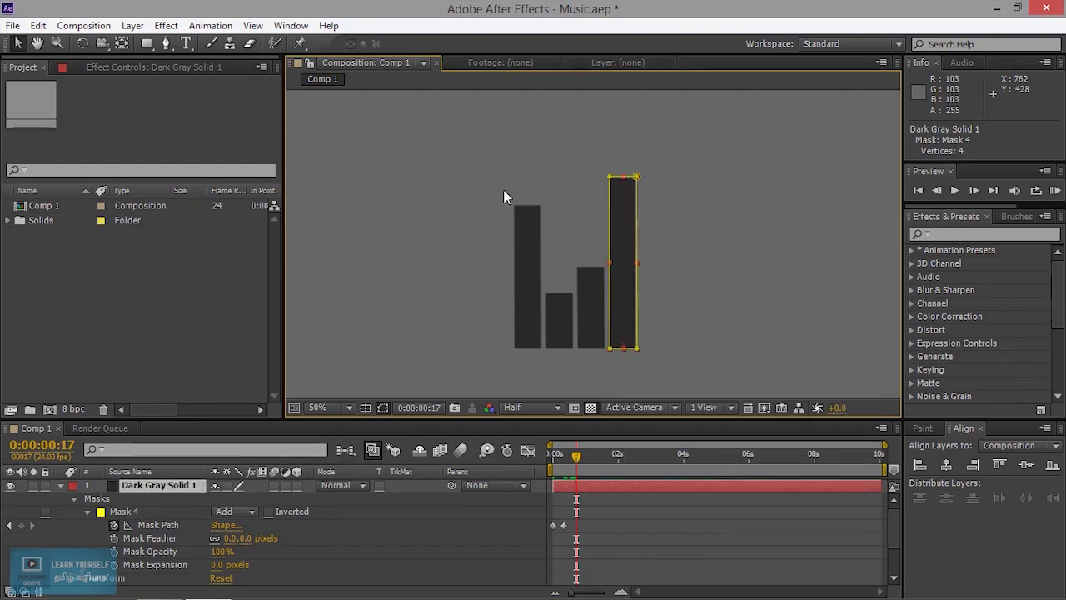
left_click(611, 193)
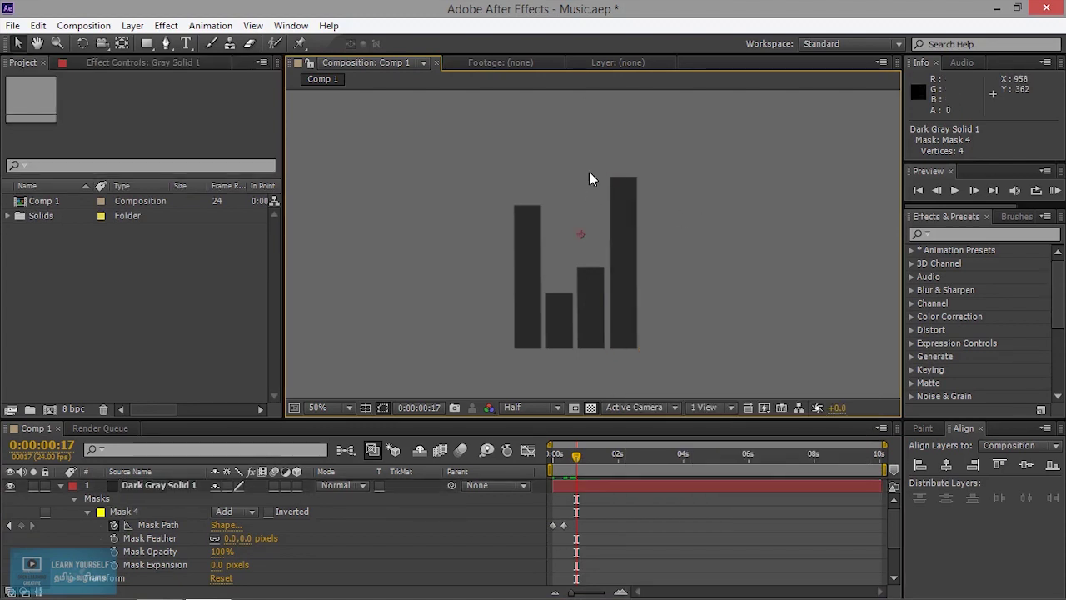
right_click(587, 173)
mouse_move(647, 201)
right_click(518, 165)
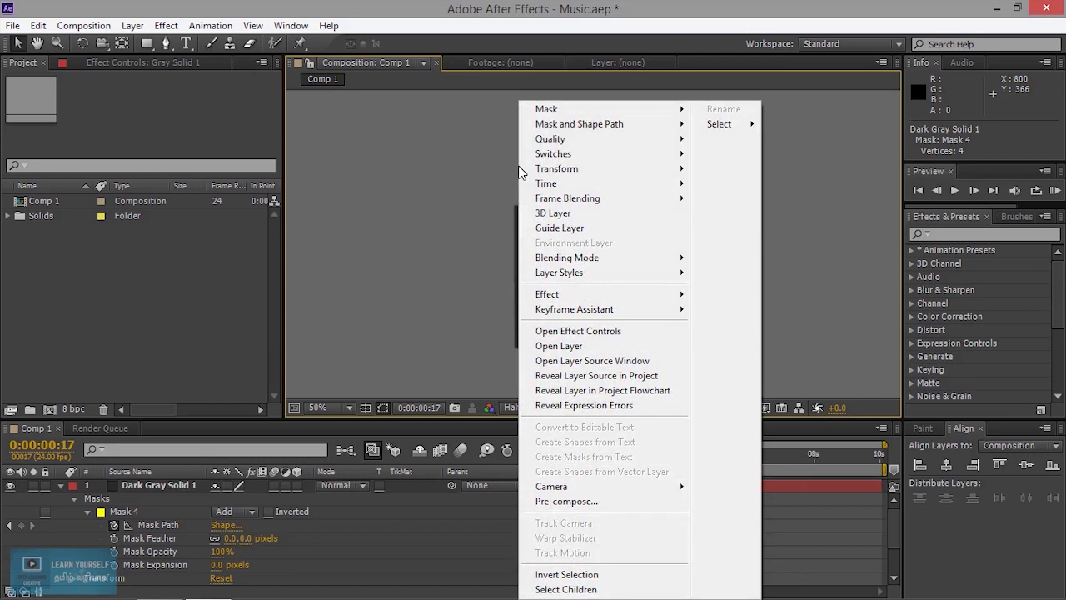
left_click(637, 176)
left_click_drag(637, 176, 637, 316)
Step: Raise the bar slightly at 1:03 and much taller at 1:16, then select all five keyframes
left_click_drag(576, 457, 589, 457)
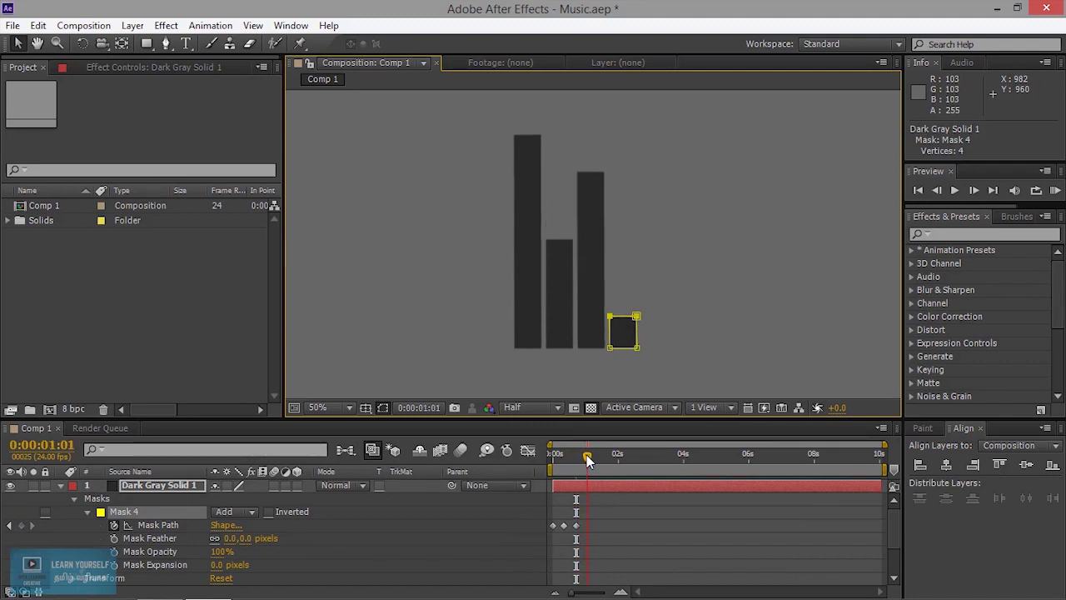
left_click_drag(636, 317, 636, 259)
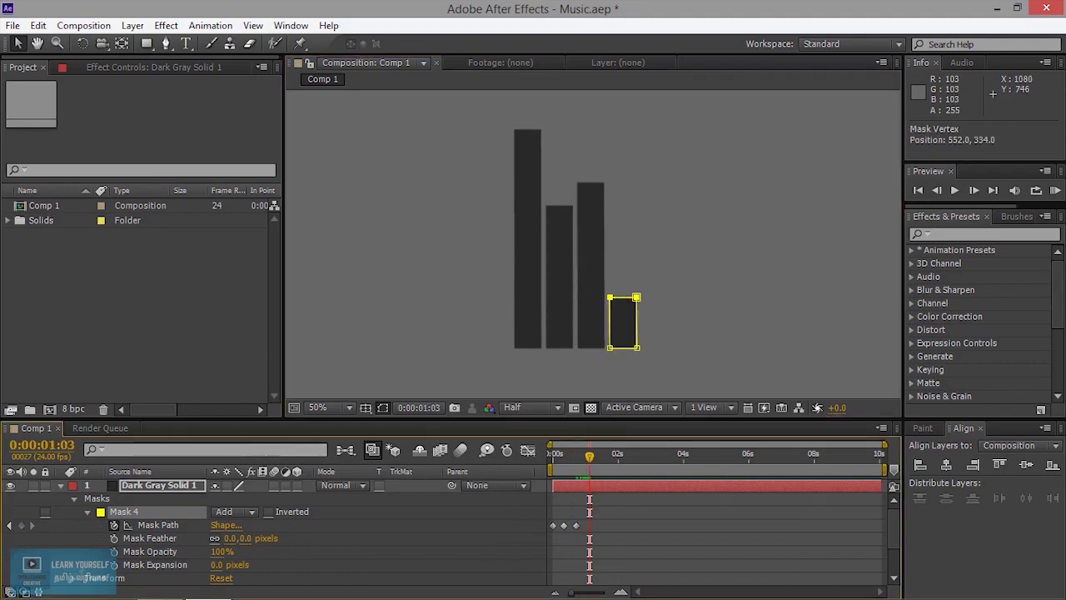
left_click_drag(589, 456, 608, 456)
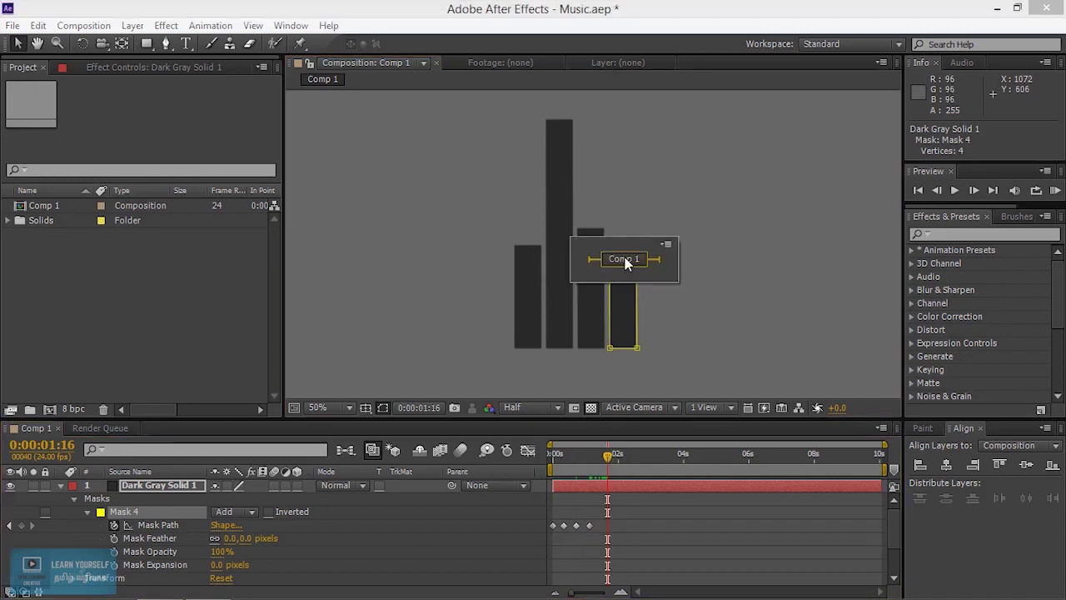
left_click_drag(636, 259, 636, 156)
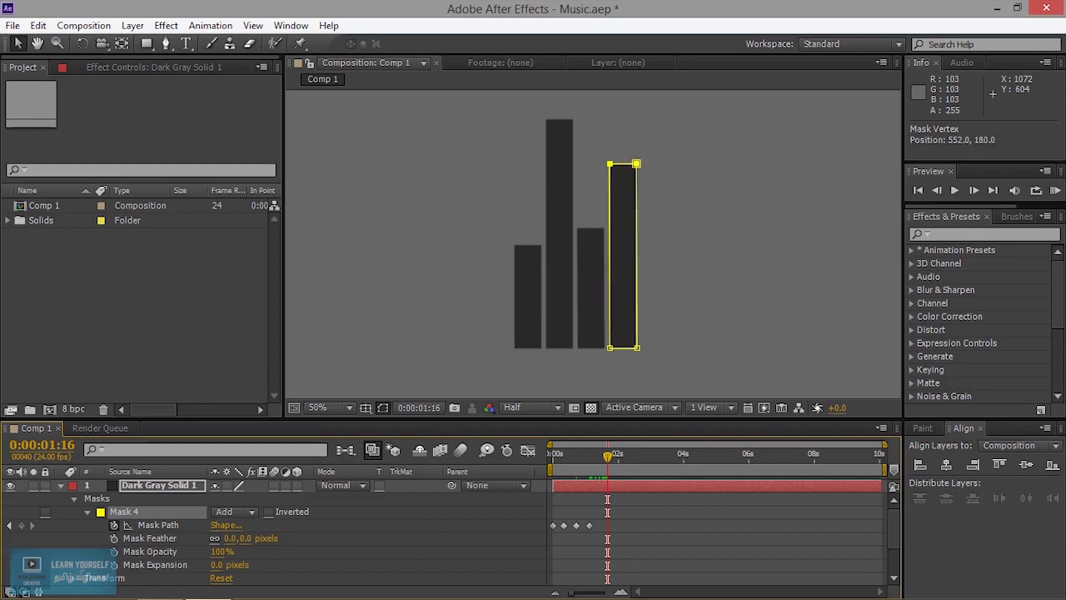
mouse_move(608, 454)
left_mouse_down()
mouse_move(554, 457)
mouse_move(549, 446)
left_mouse_up()
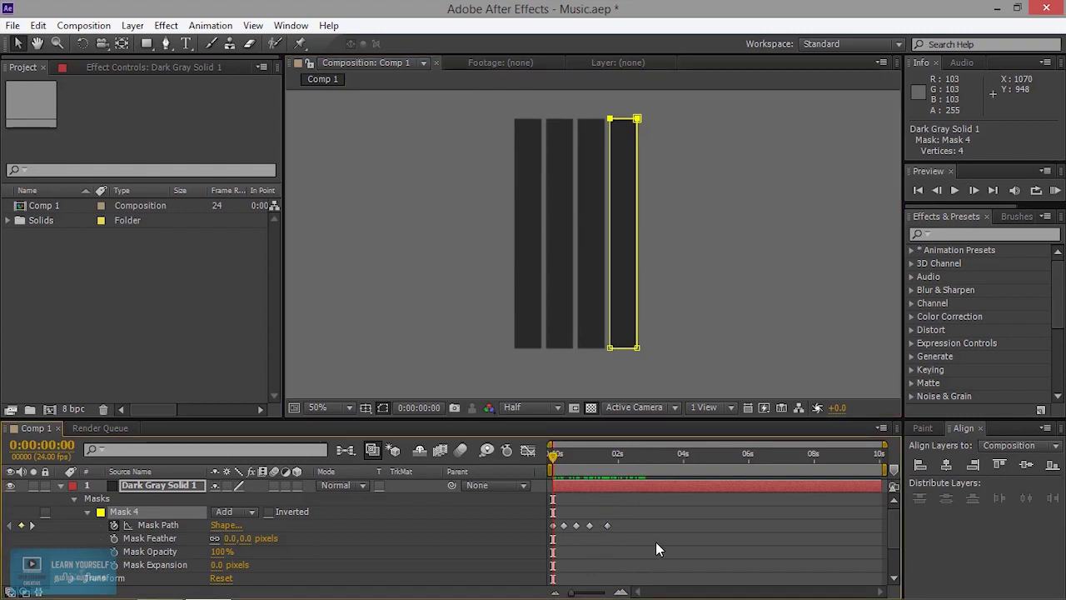
left_click_drag(656, 541, 506, 487)
Step: Copy Mask 4's five keyframes, paste them from 2s onward, and play a preview
key("ctrl+c")
mouse_move(554, 457)
left_mouse_down()
mouse_move(687, 469)
mouse_move(821, 463)
left_mouse_up()
key("ctrl+v")
key("ctrl+v")
key("ctrl+v")
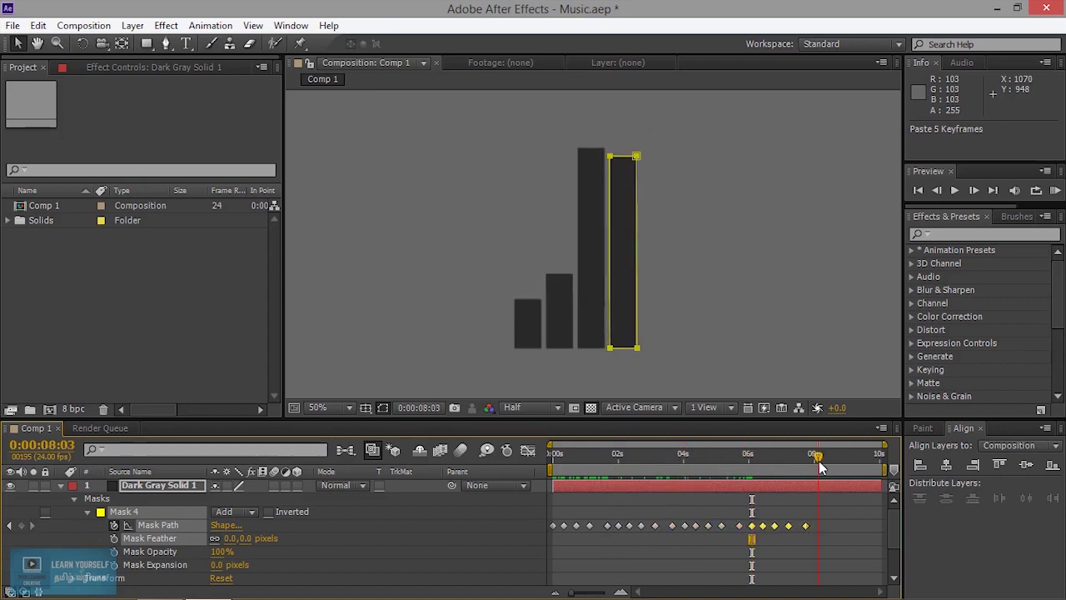
key("ctrl+v")
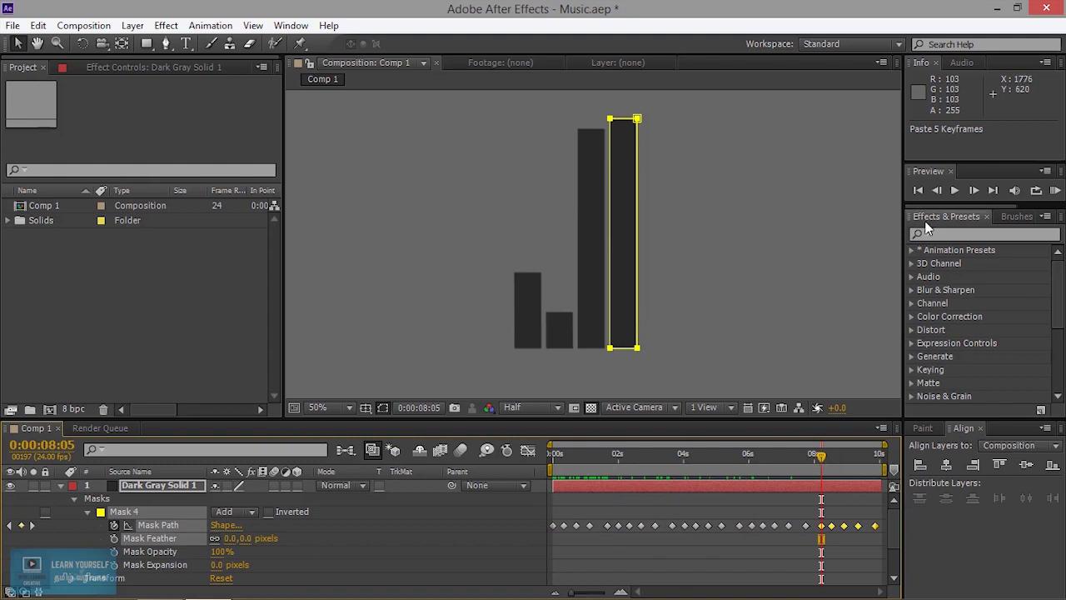
left_click(953, 192)
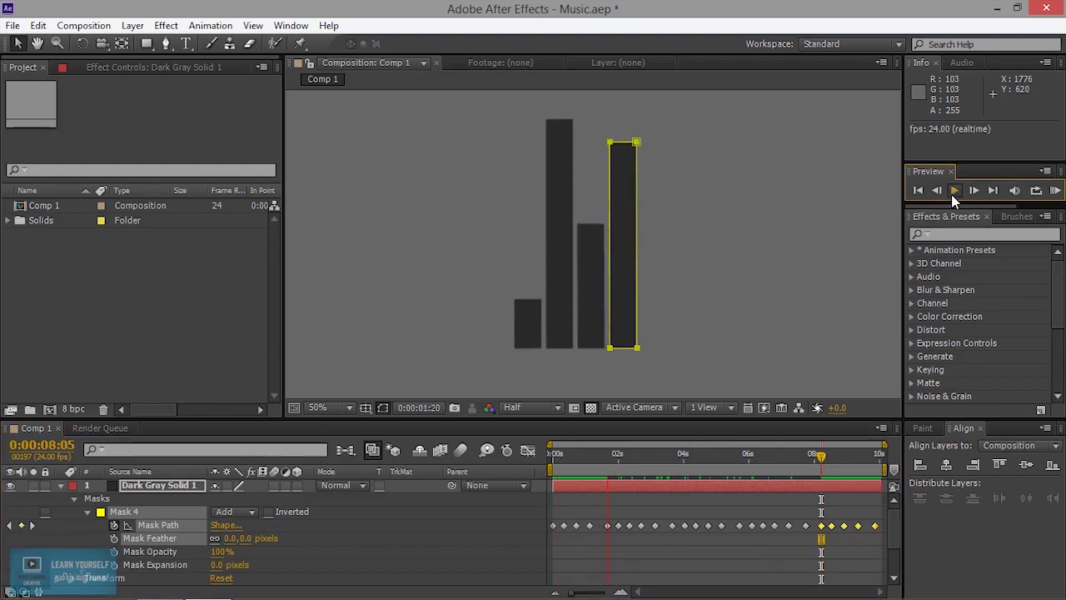
left_click(952, 193)
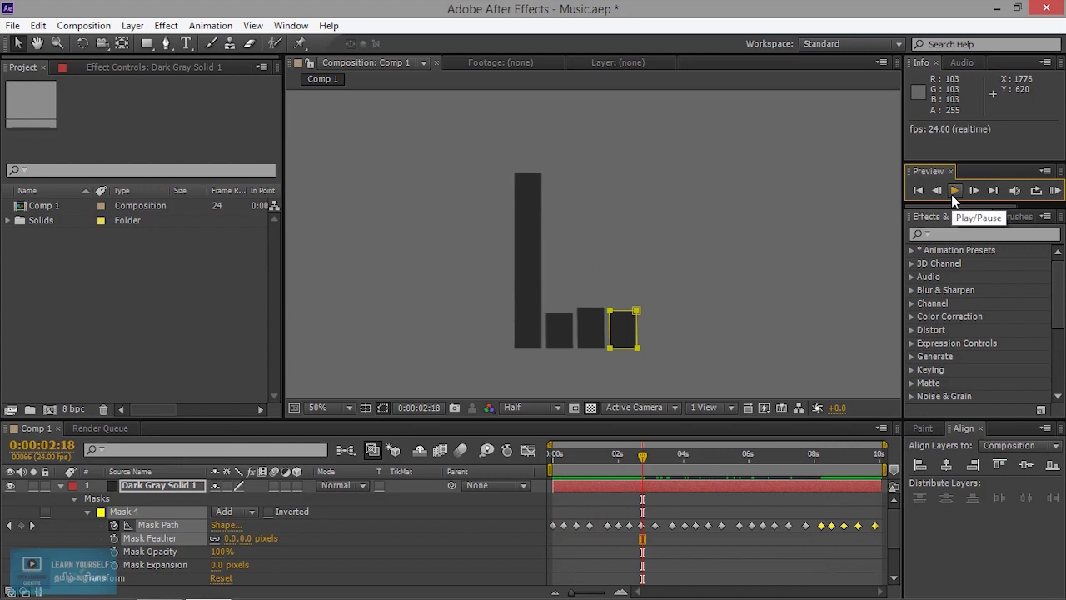
Step: Collapse Mask 4 and select the four bar layers, cancelling a first Pre-compose attempt
left_click(61, 488)
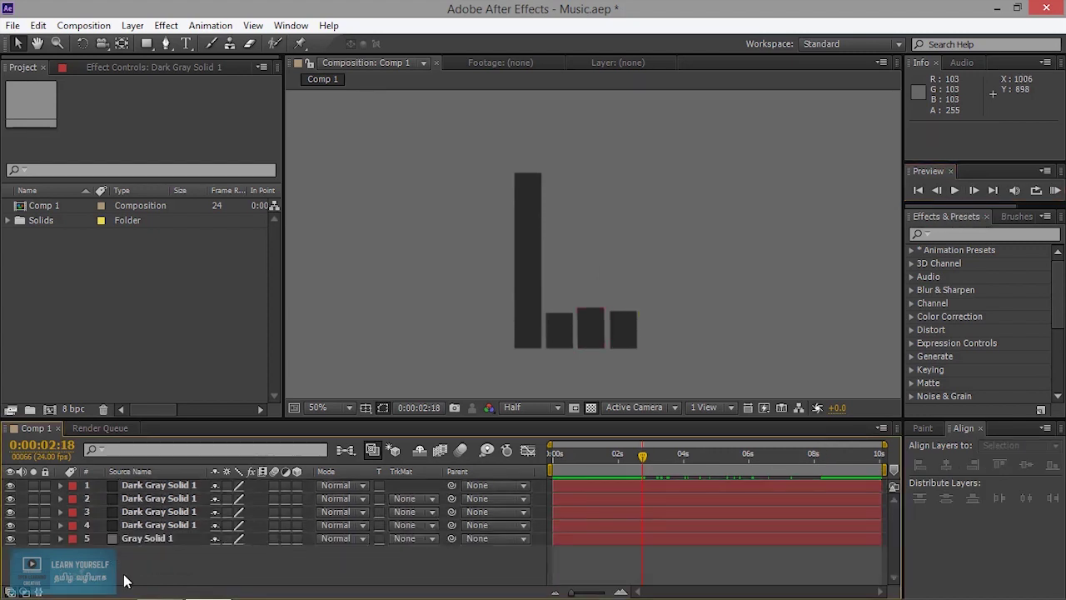
left_click(172, 523)
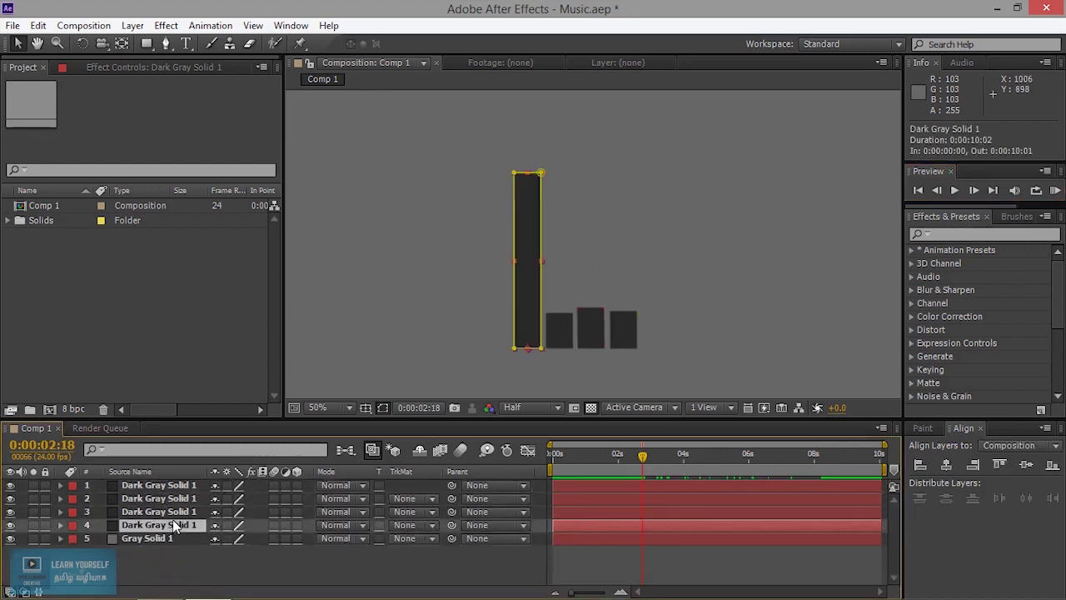
left_click(181, 488, "shift")
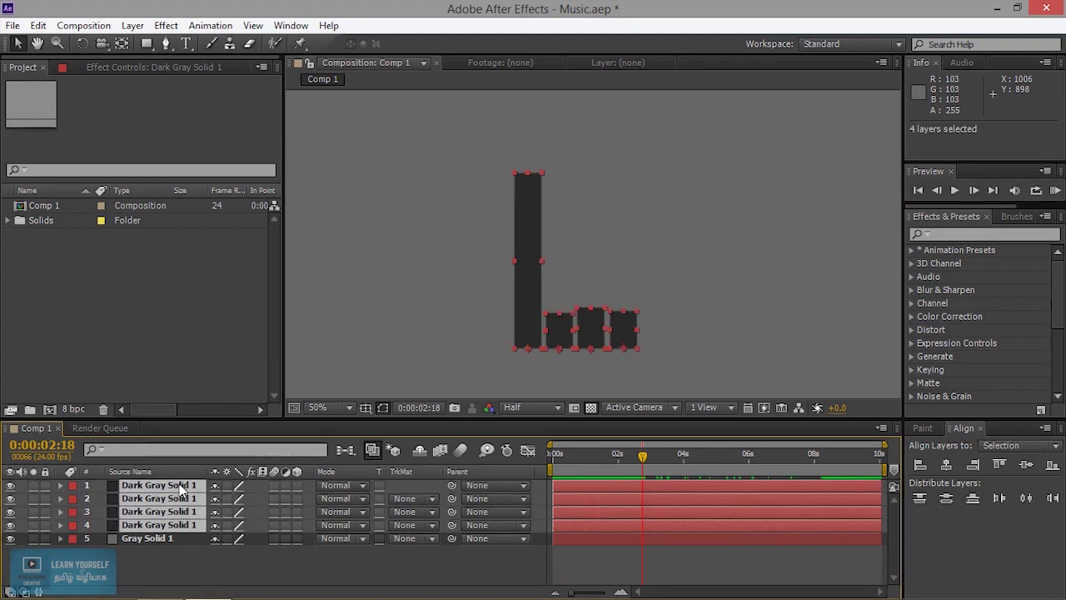
key("ctrl+shift+c")
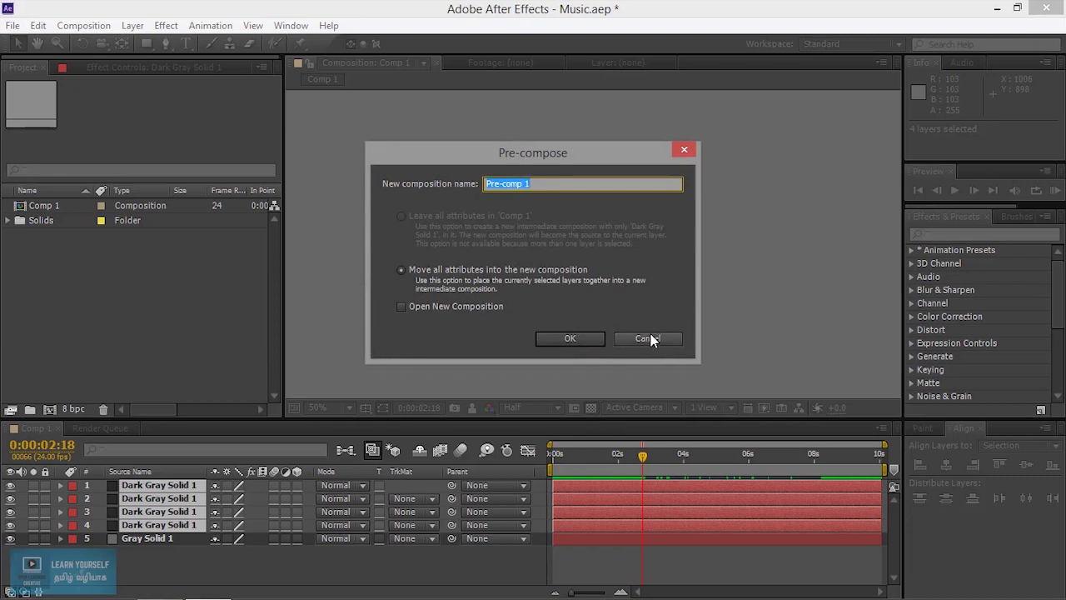
left_click(648, 337)
left_click(84, 26)
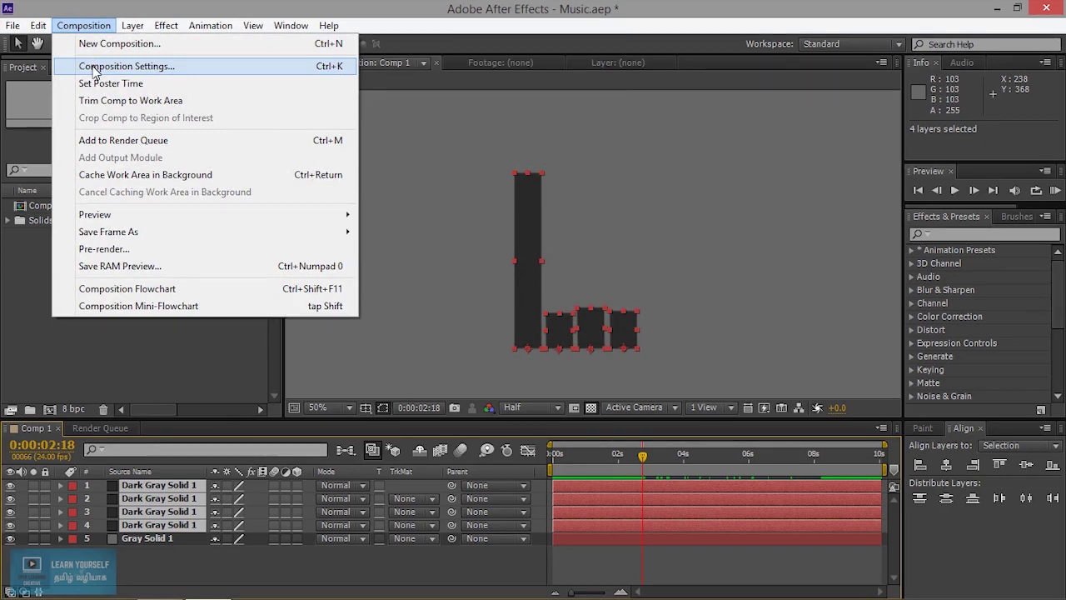
key("Escape")
left_click(132, 26)
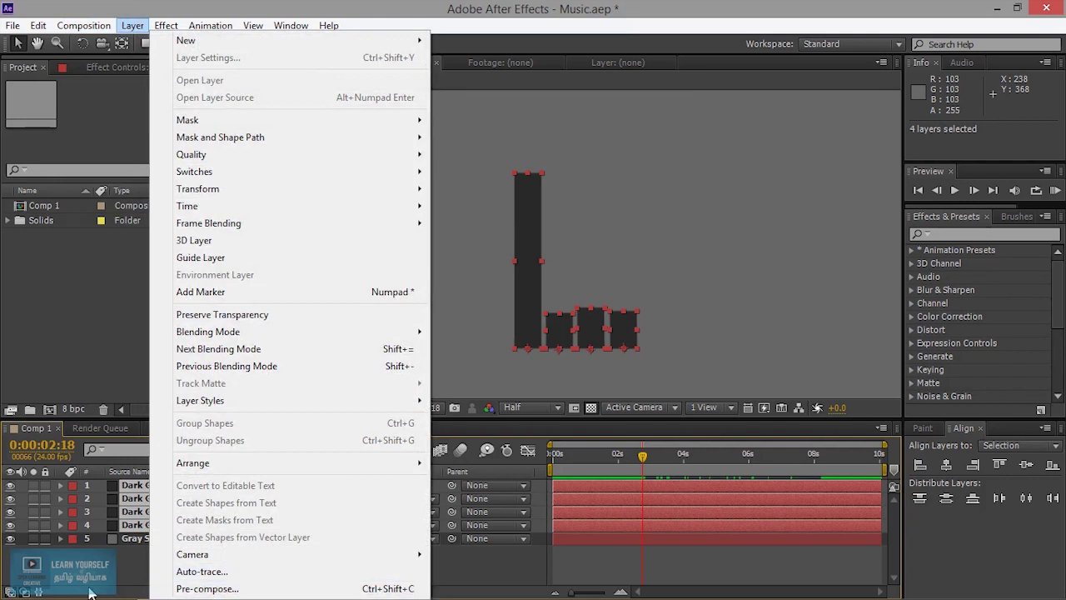
left_click(109, 544)
Step: Pre-compose the four Dark Gray Solid 1 layers into a composition named 'AnimationLayer'
left_click(136, 520)
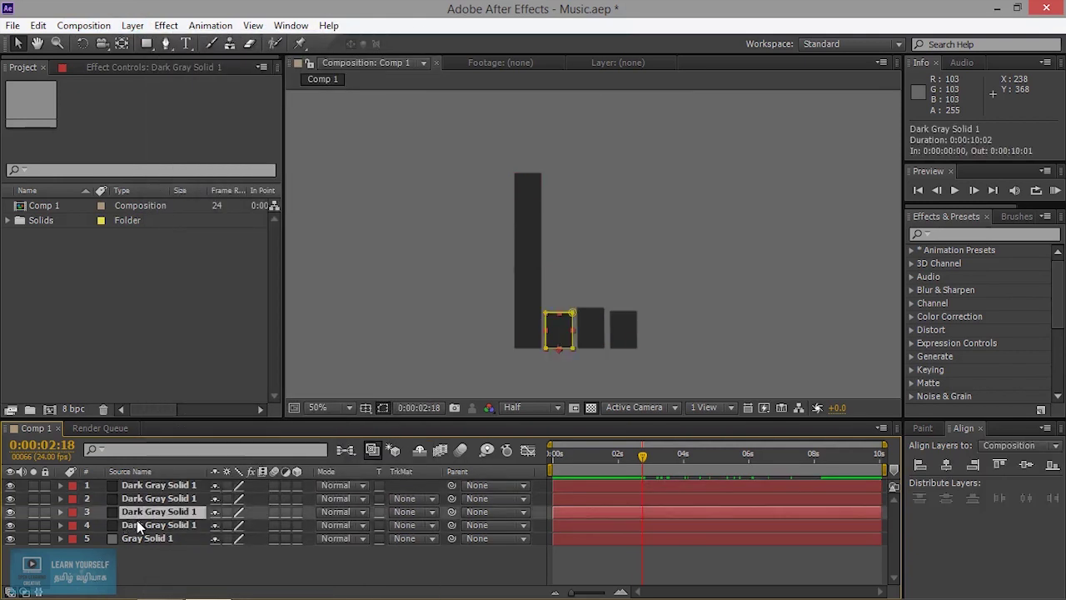
left_click(141, 490, "shift")
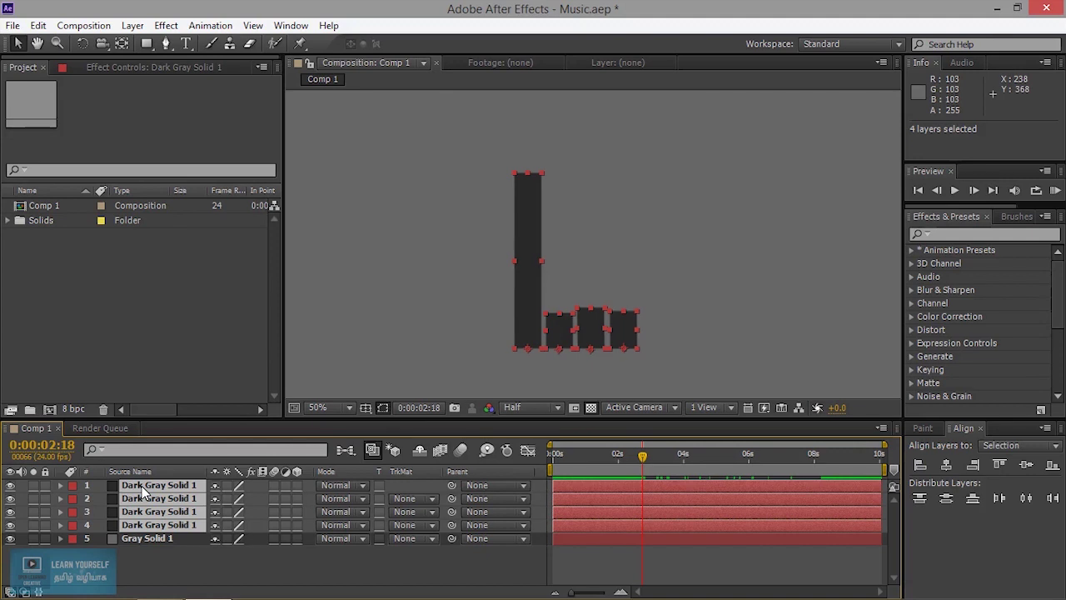
key("ctrl+shift+c")
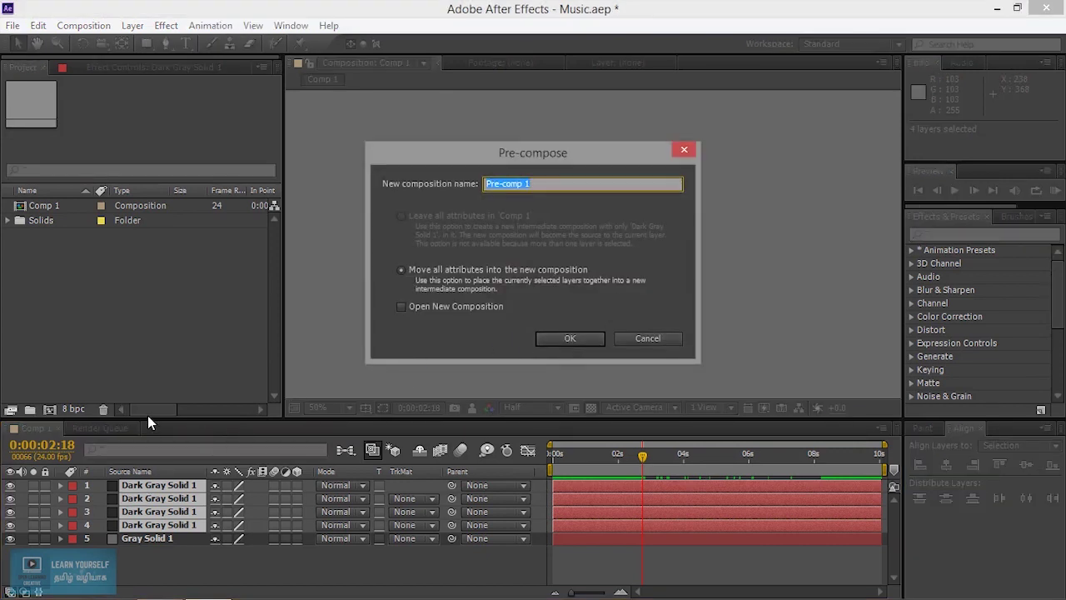
type("C")
key("BackSpace")
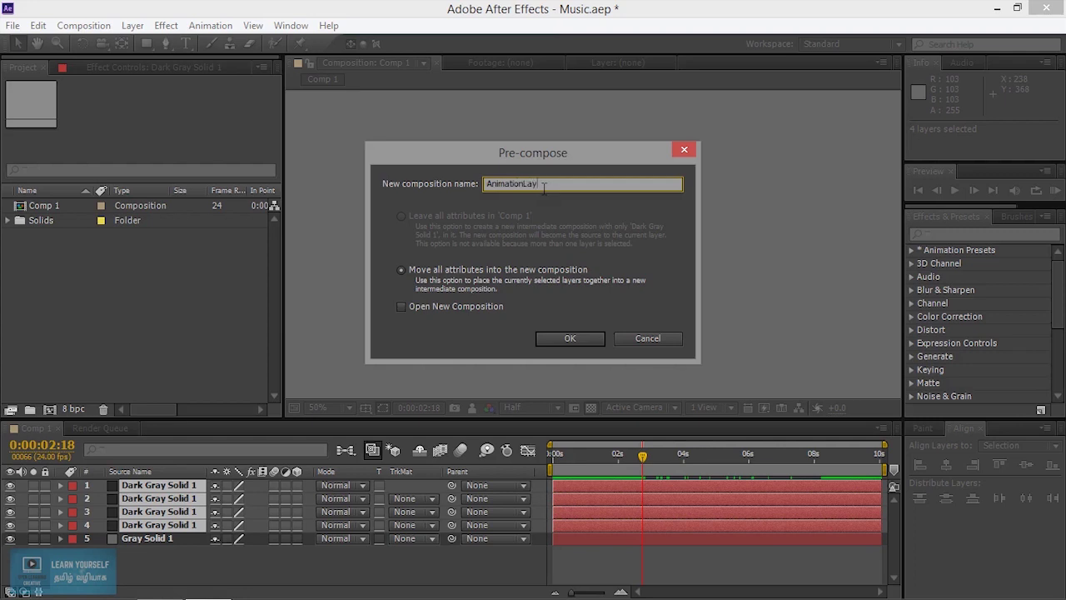
key("Return")
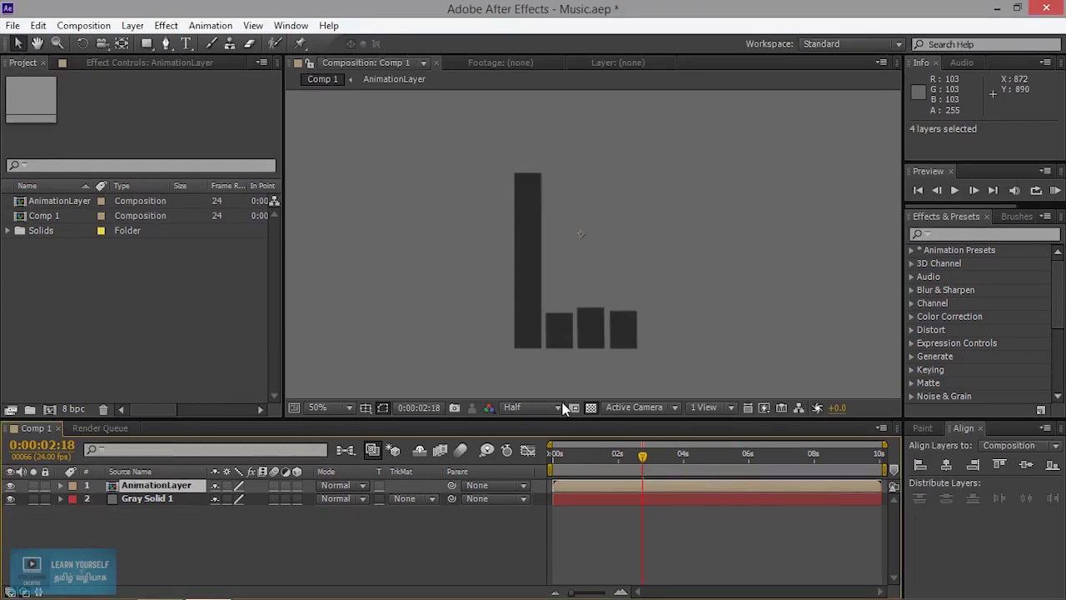
Step: Check the AnimationLayer precomp at frame 14, then add an Adjustment Layer to Comp 1
mouse_move(644, 458)
left_mouse_down()
mouse_move(571, 464)
mouse_move(586, 459)
left_mouse_up()
left_click(123, 487)
double_click(122, 488)
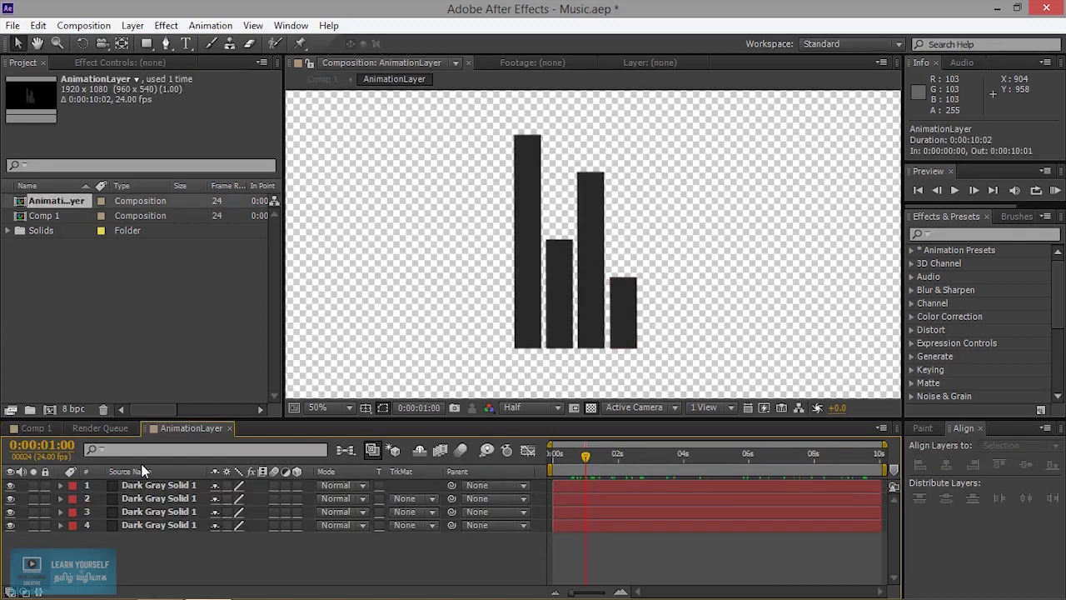
left_click(33, 428)
left_click(158, 526)
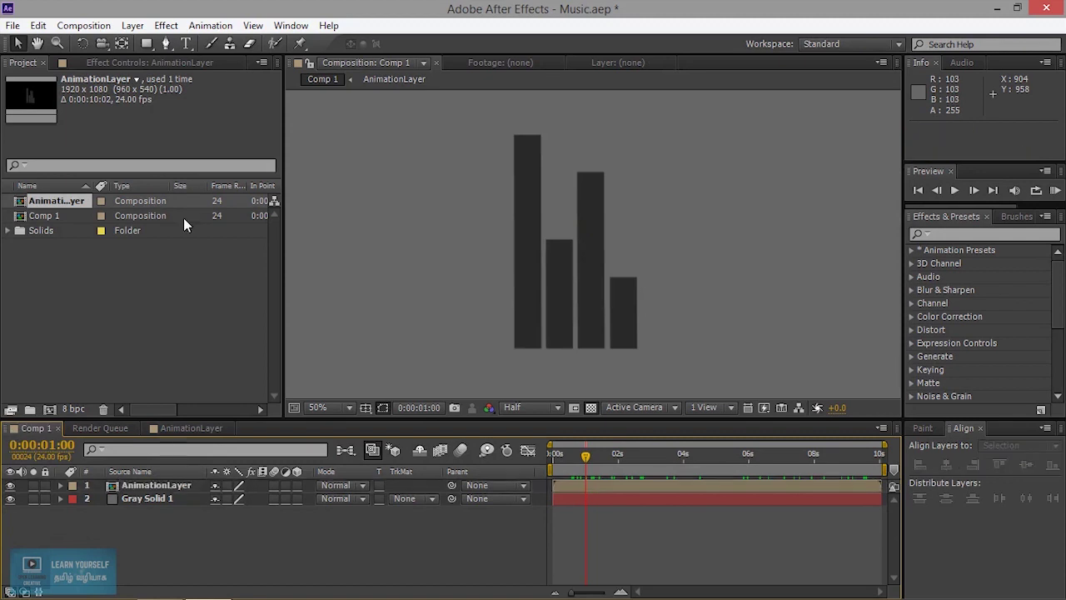
left_click(132, 25)
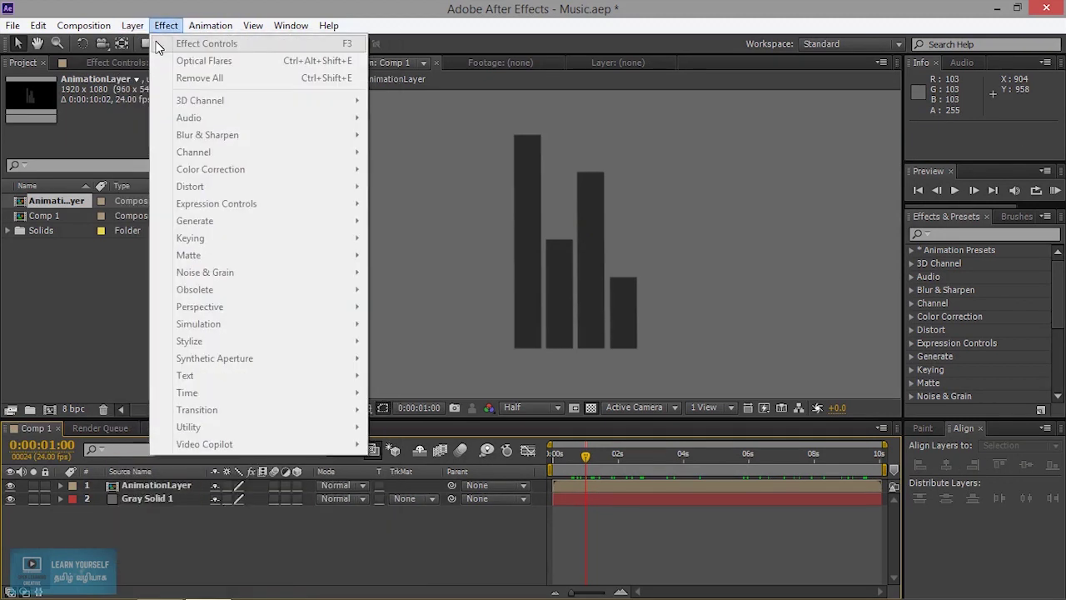
mouse_move(155, 43)
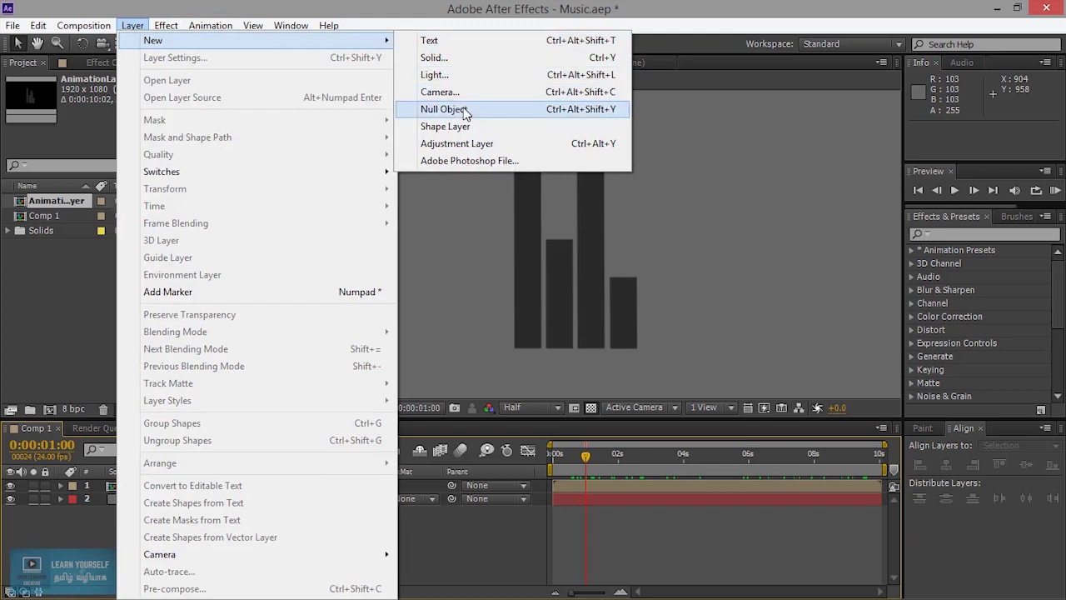
left_click(469, 147)
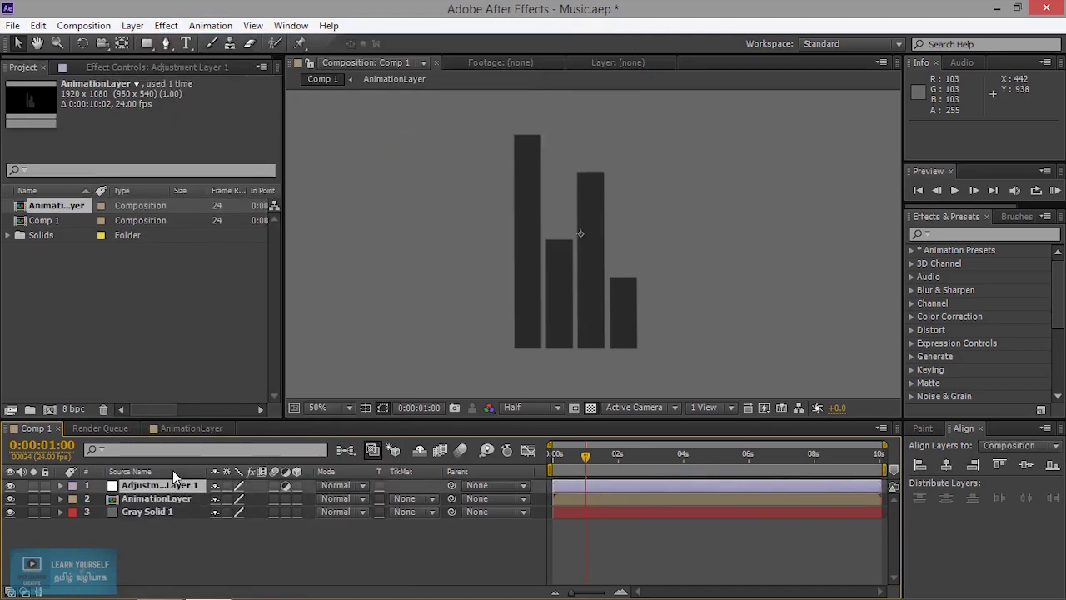
Step: Apply Gradient Wipe to Adjustment Layer 1 and set Transition Completion to 1%
left_click(948, 234)
type("gra")
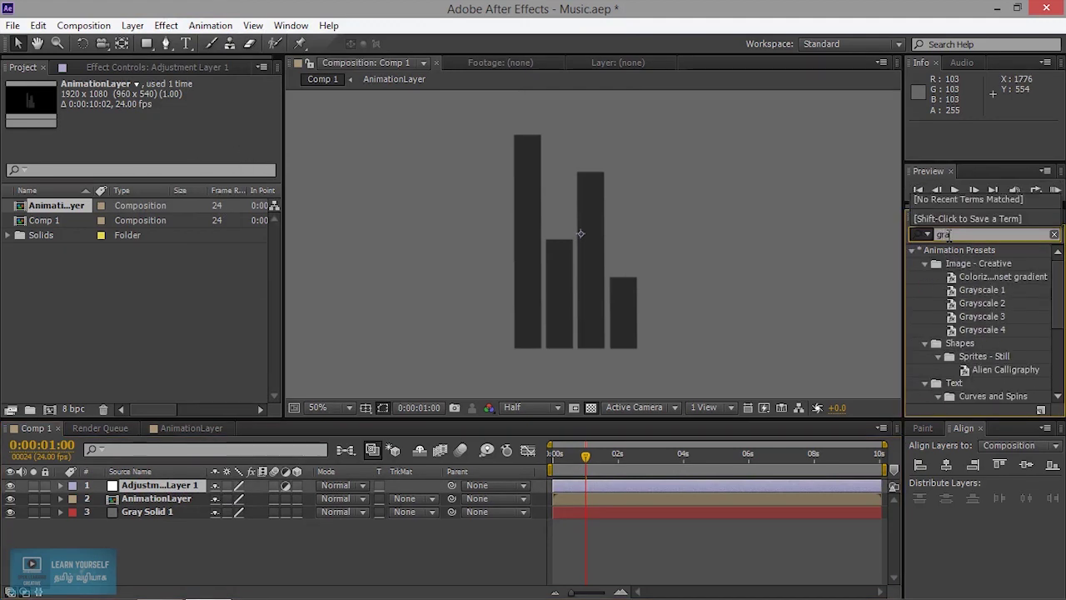
type("d")
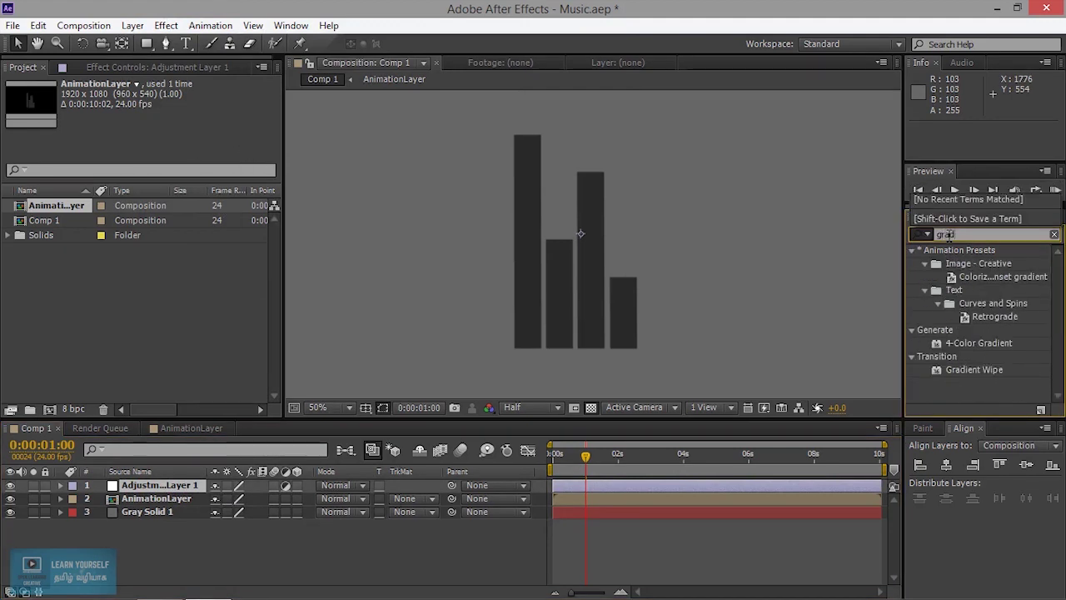
left_click_drag(977, 372, 174, 480)
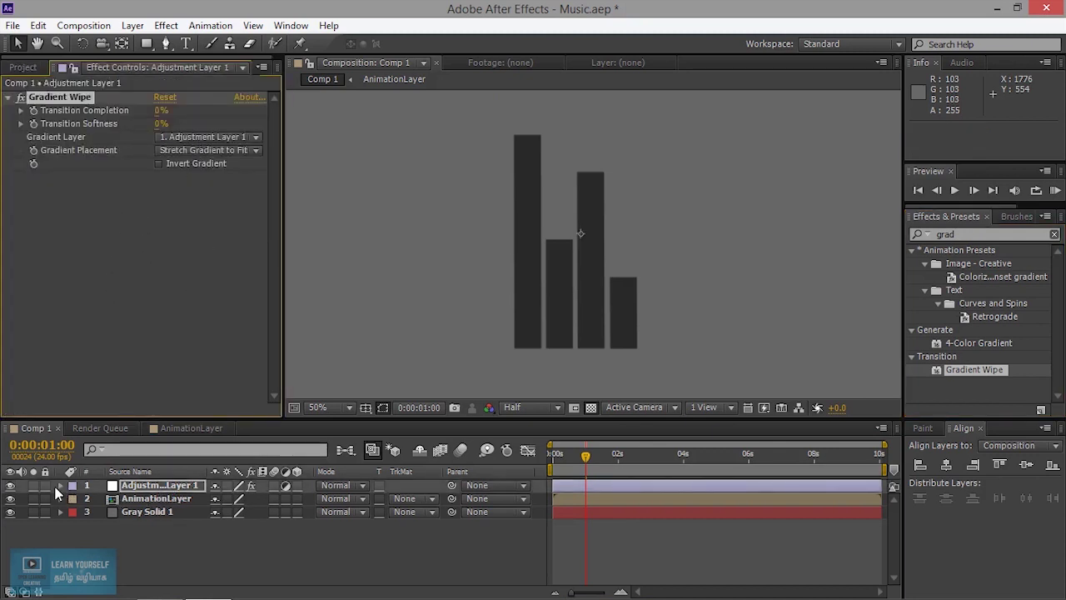
left_click(33, 484)
left_click(34, 484)
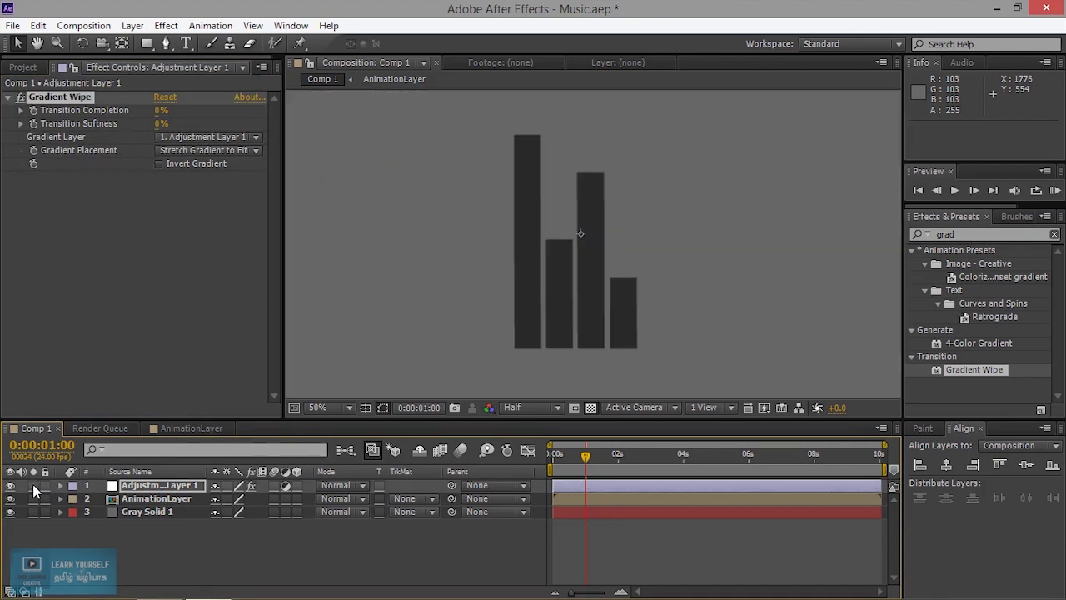
left_click(139, 484)
left_click_drag(160, 110, 165, 110)
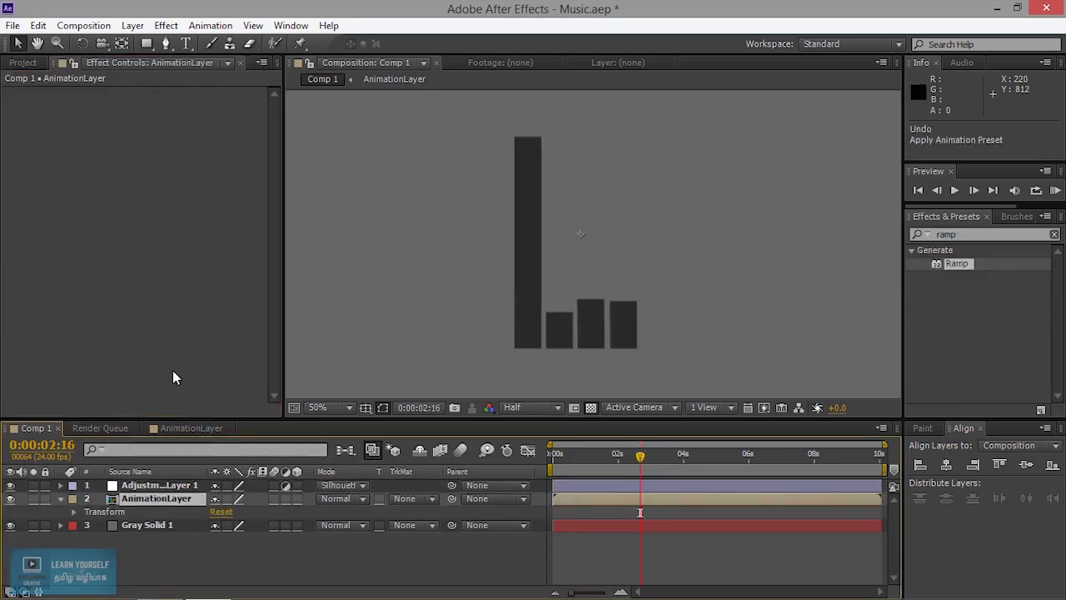
left_click(178, 487)
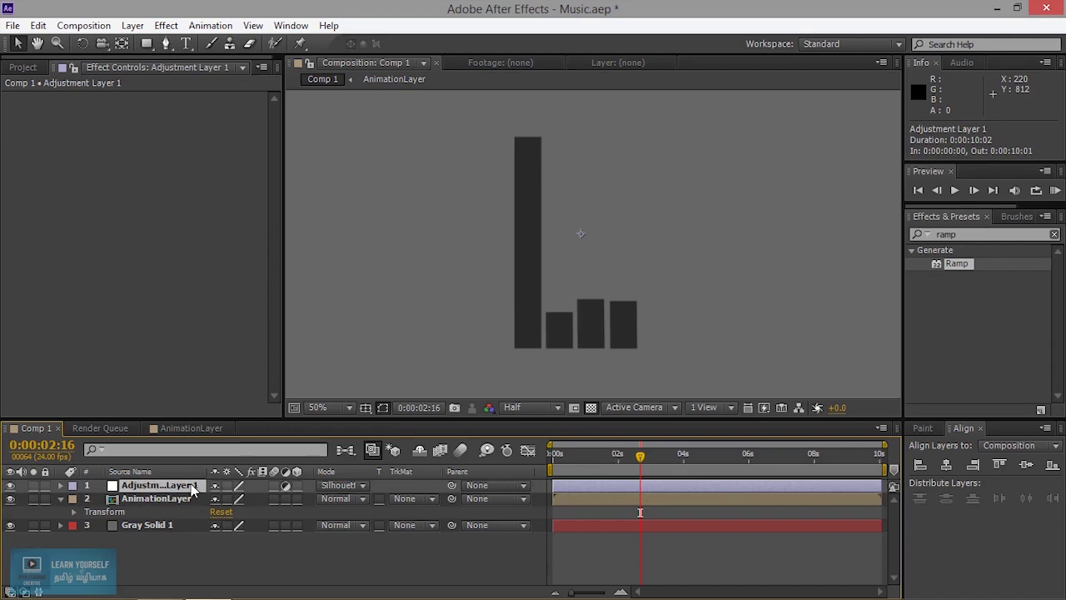
Step: Delete the adjustment layer and apply Ramp to the rightmost bar inside AnimationLayer
key("Delete")
left_click(192, 489)
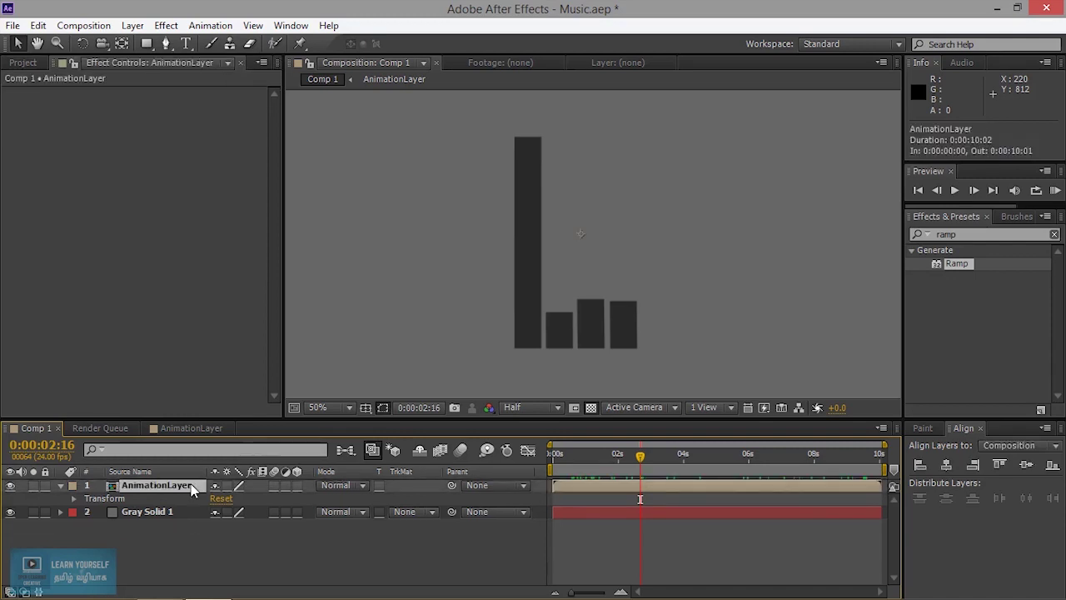
double_click(192, 486)
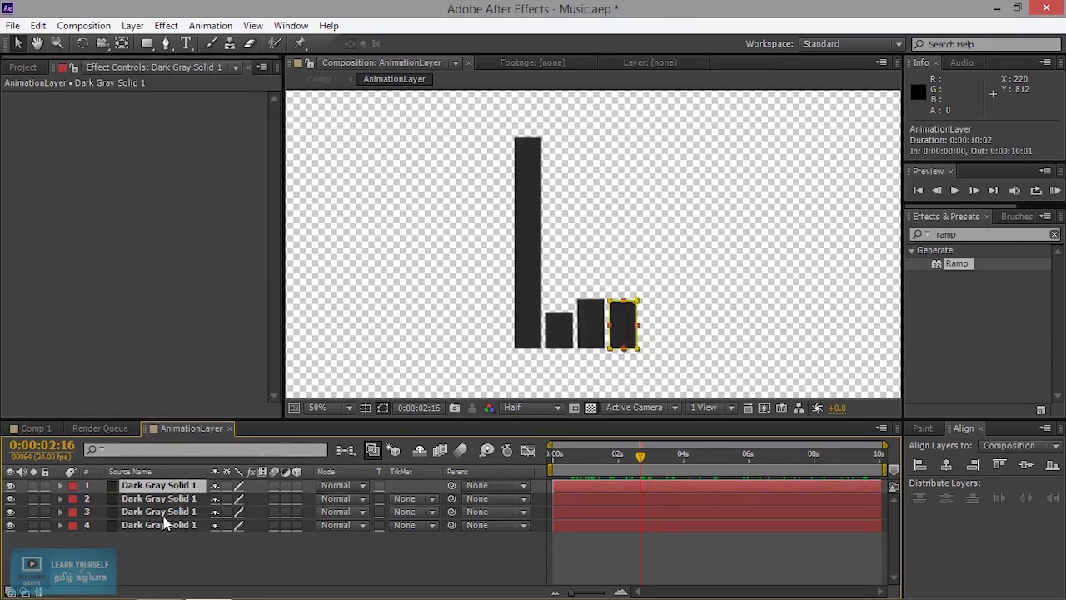
left_click(980, 235)
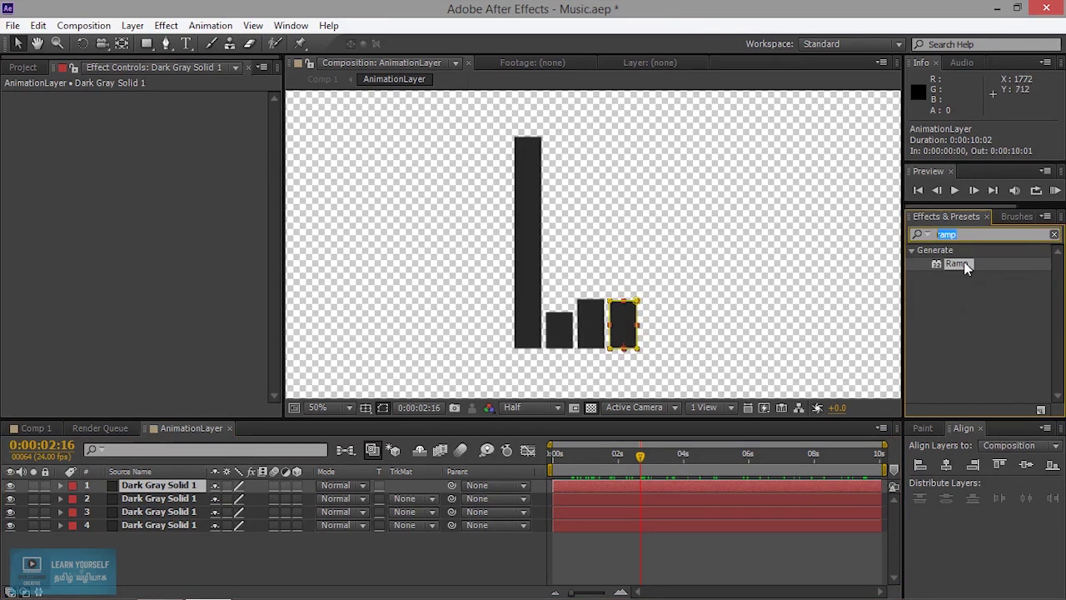
left_click_drag(955, 278, 187, 310)
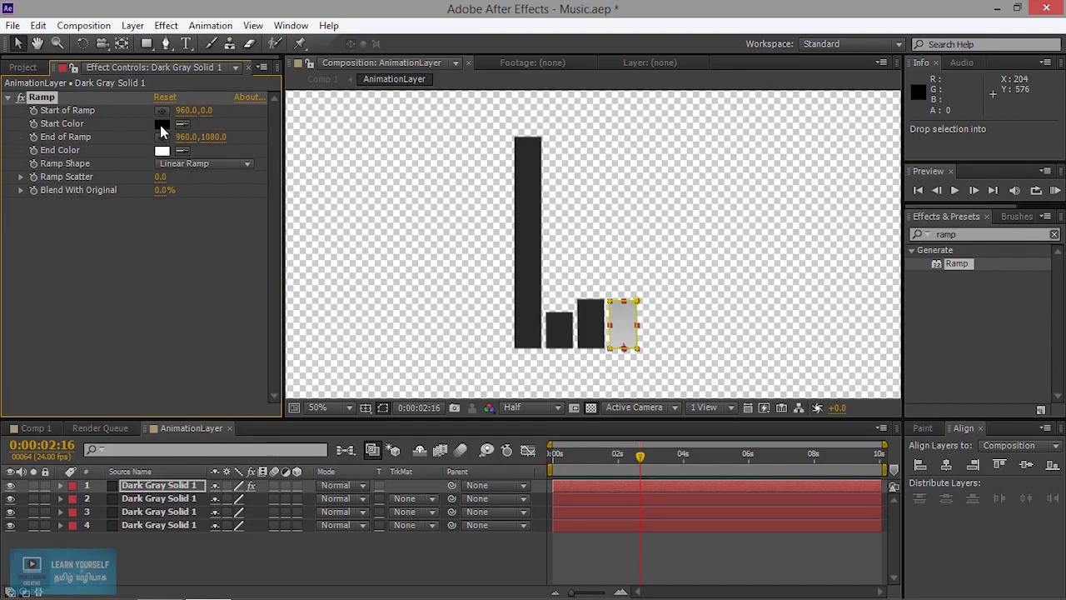
Step: Set the Ramp end colour to dark green and the start colour to white
left_click(161, 150)
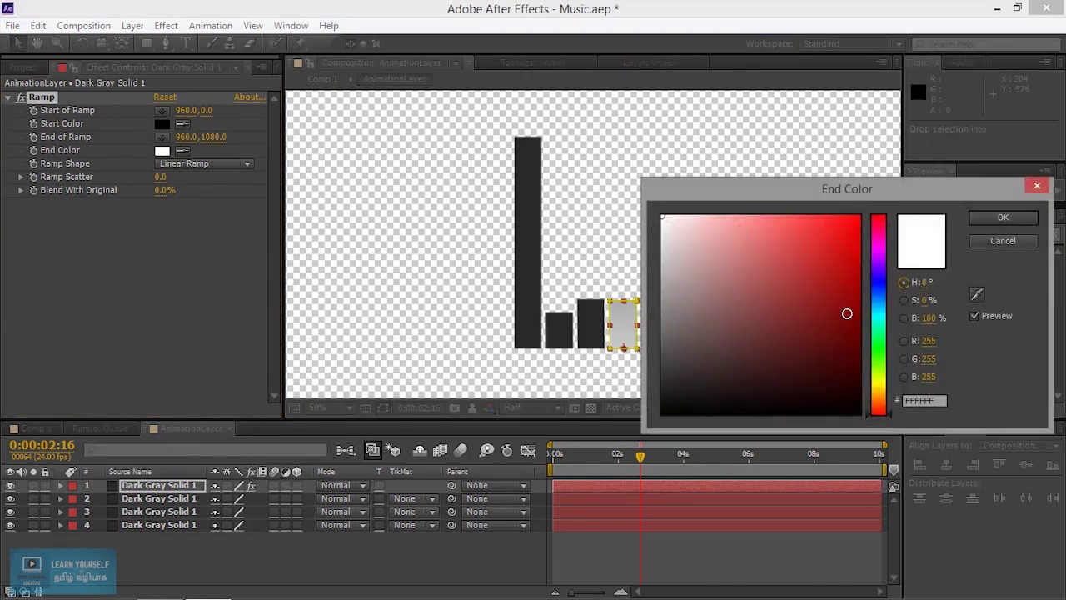
left_click(880, 351)
left_click(841, 342)
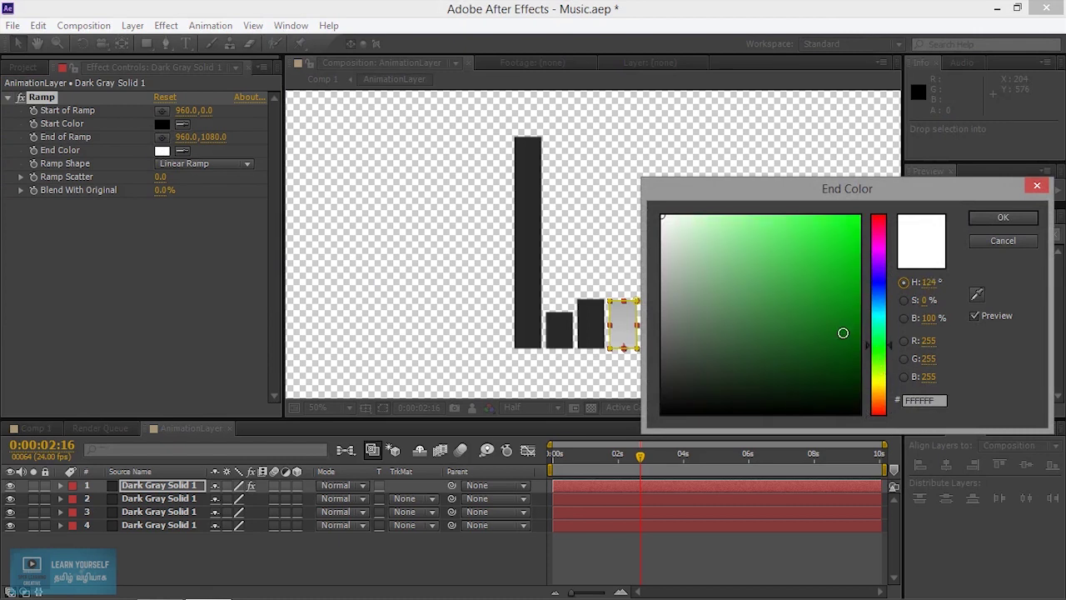
left_click(1003, 219)
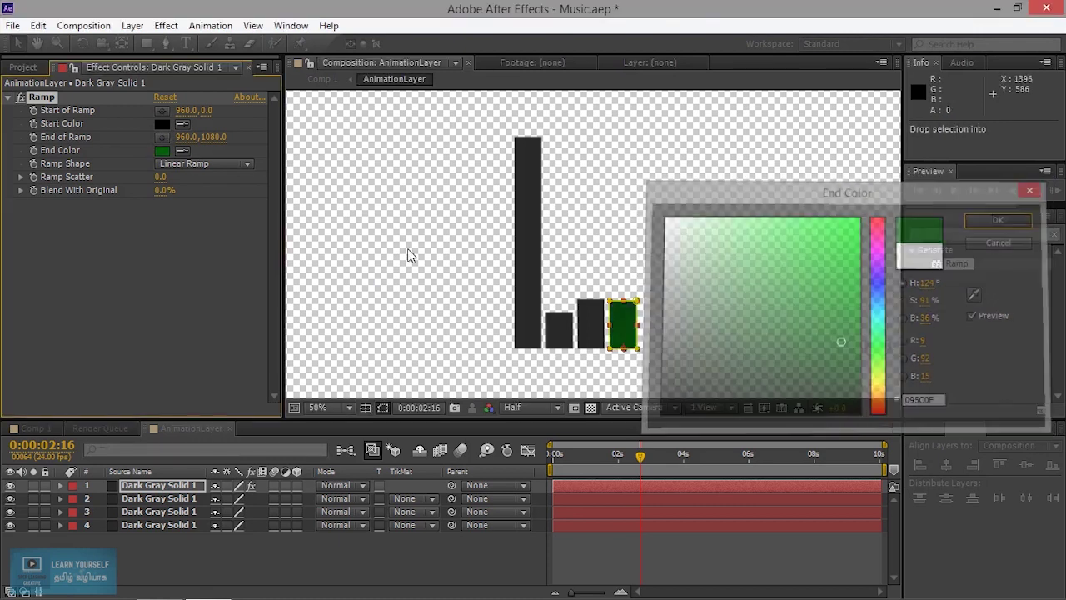
left_click(161, 123)
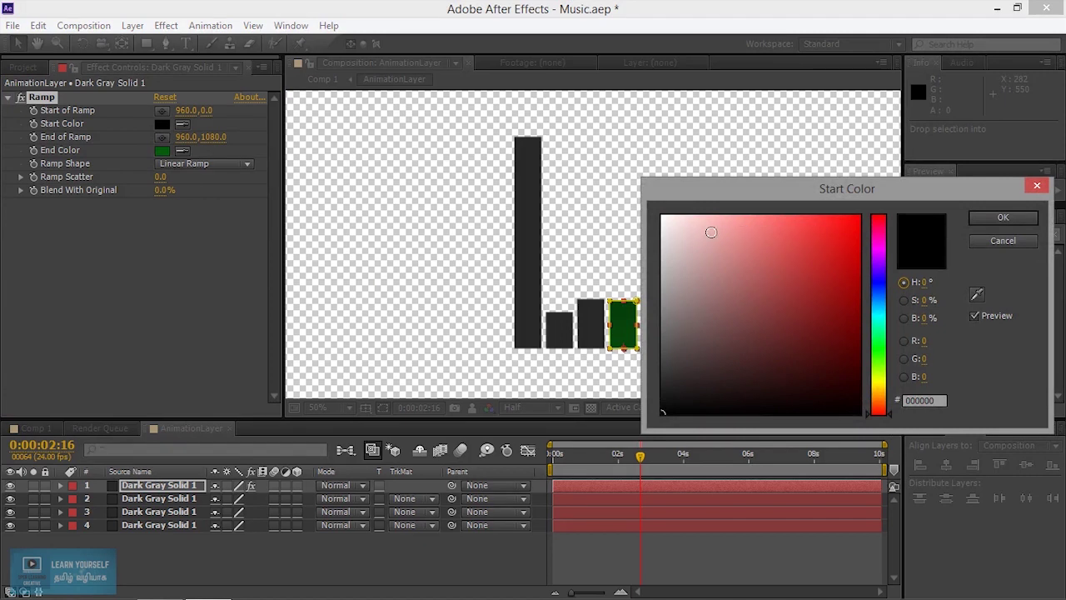
left_click_drag(709, 231, 663, 218)
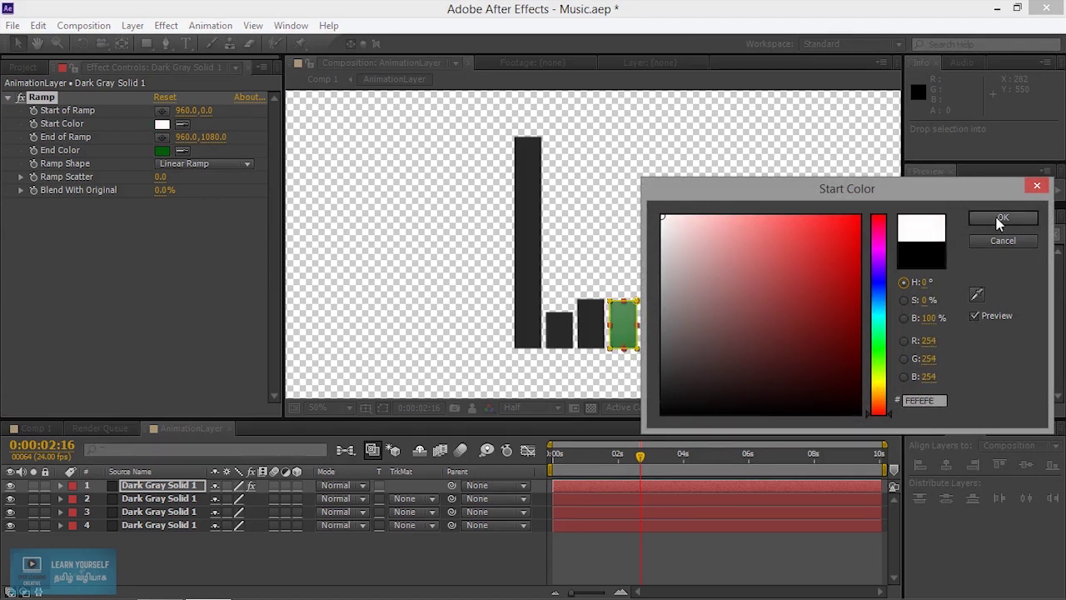
left_click(1003, 217)
left_click_drag(641, 457, 615, 458)
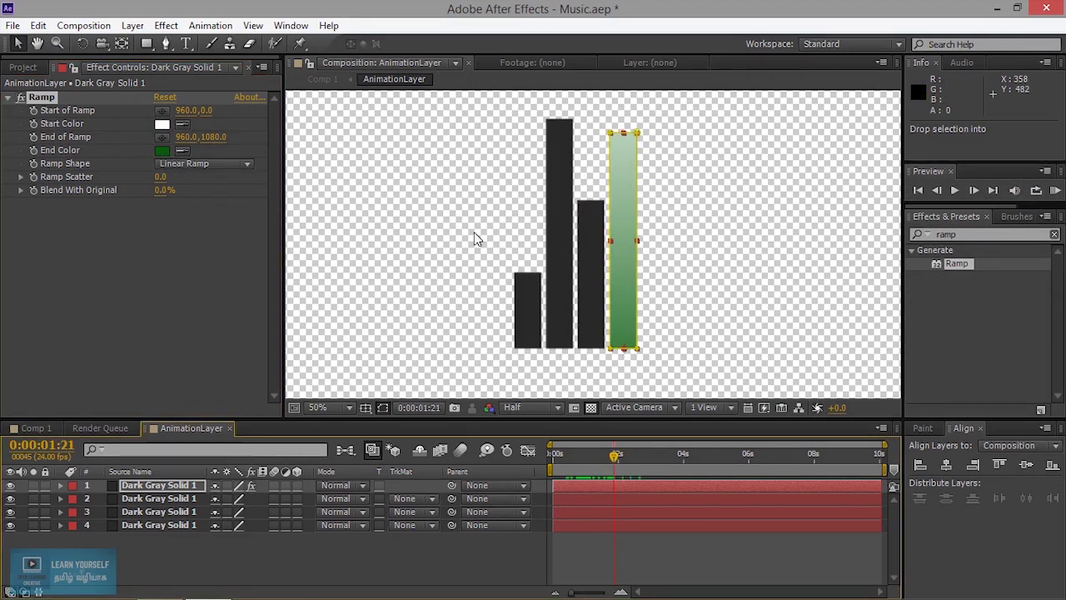
Step: Darken the Ramp end green and change the start colour to a pale green
left_click(162, 150)
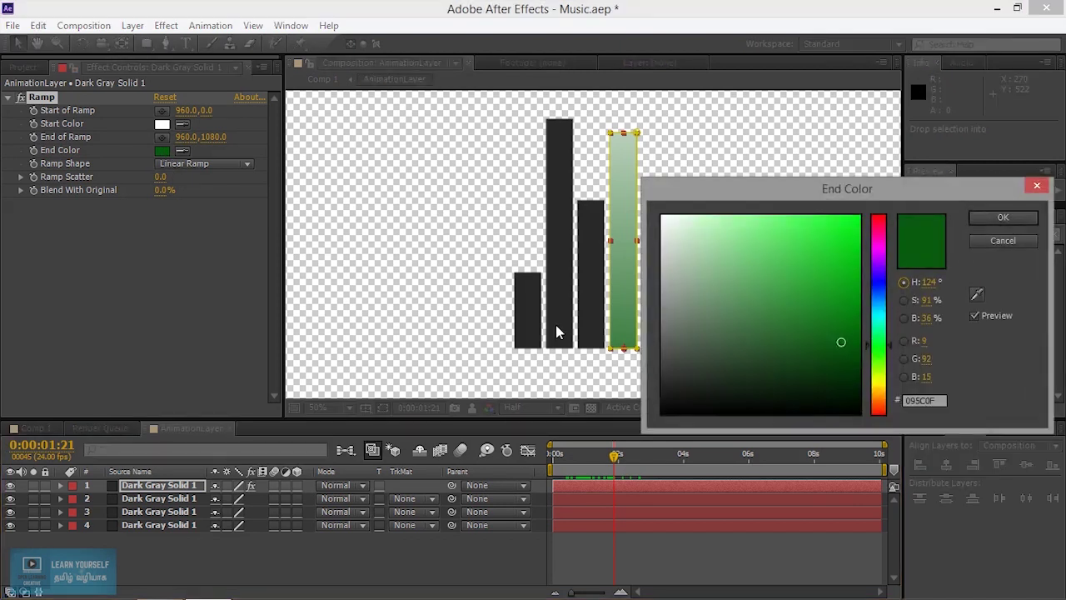
mouse_move(839, 342)
left_mouse_down()
mouse_move(831, 405)
mouse_move(825, 377)
left_mouse_up()
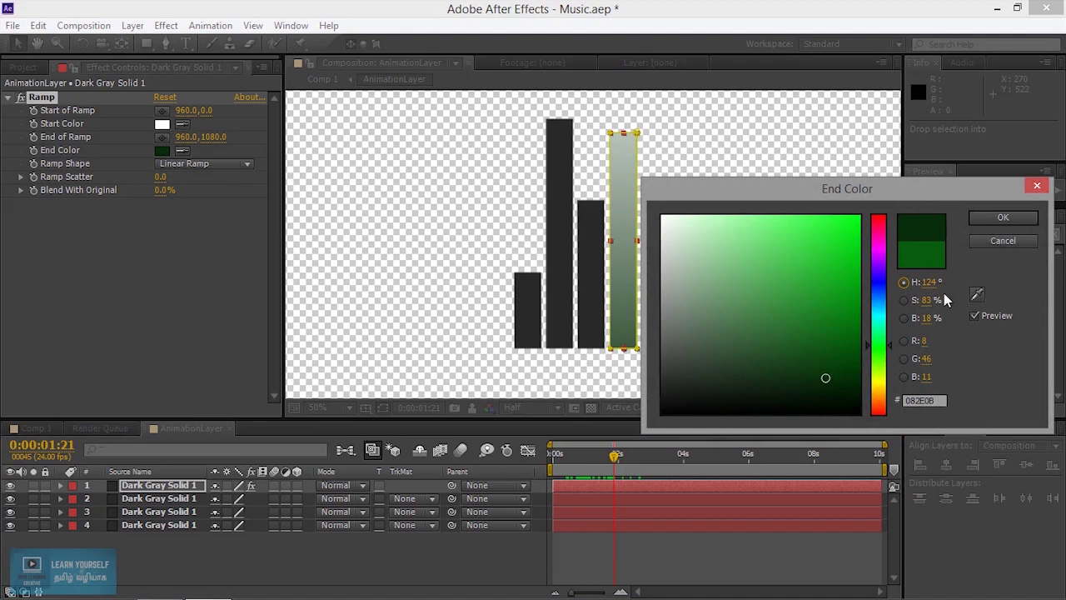
left_click(999, 218)
left_click(162, 125)
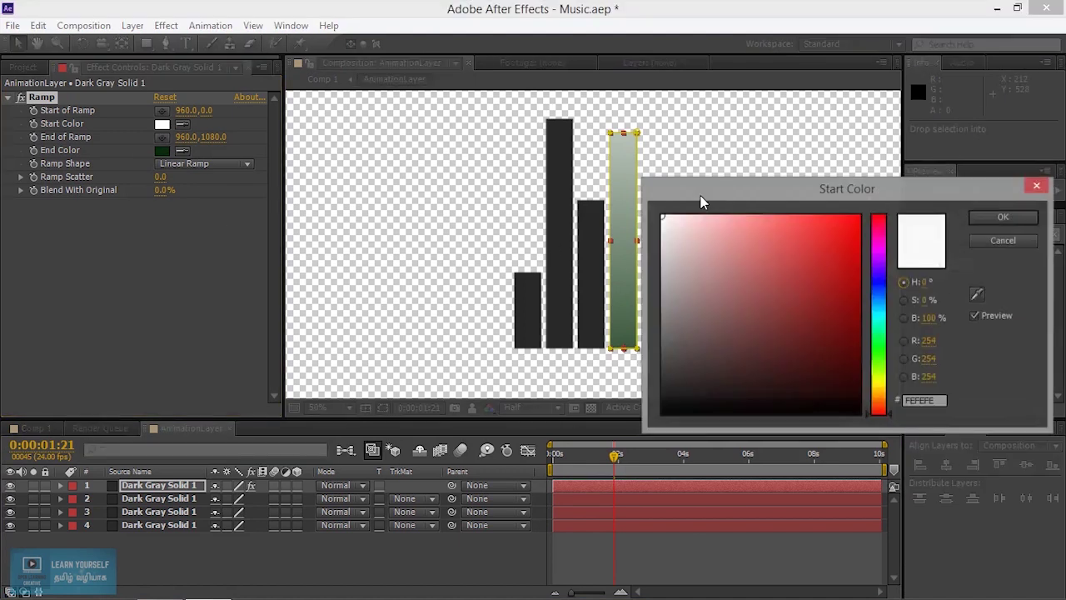
left_click(879, 350)
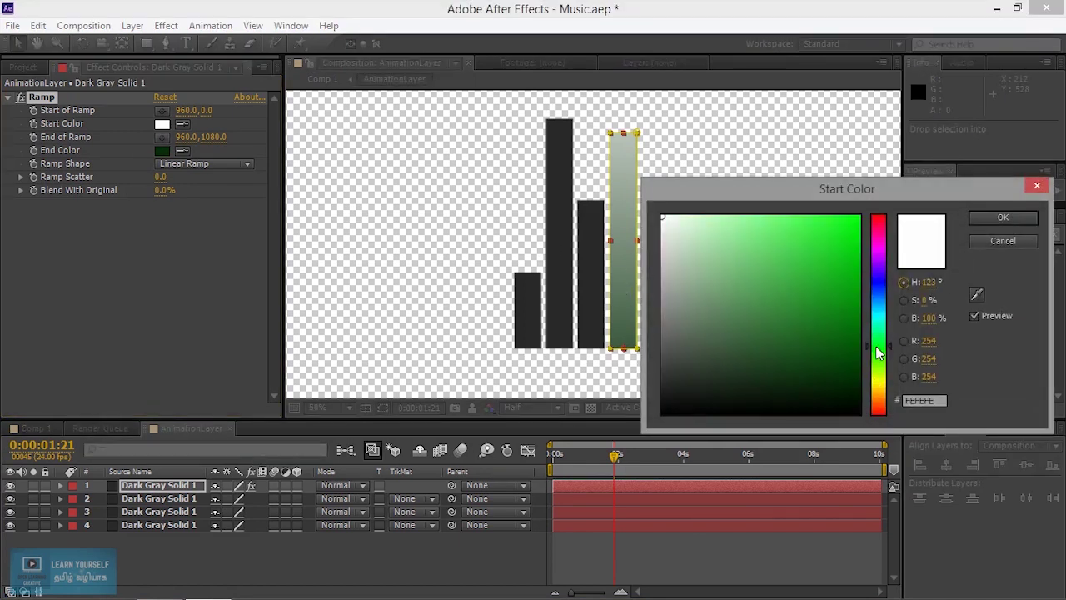
left_click(809, 238)
left_click_drag(809, 238, 764, 217)
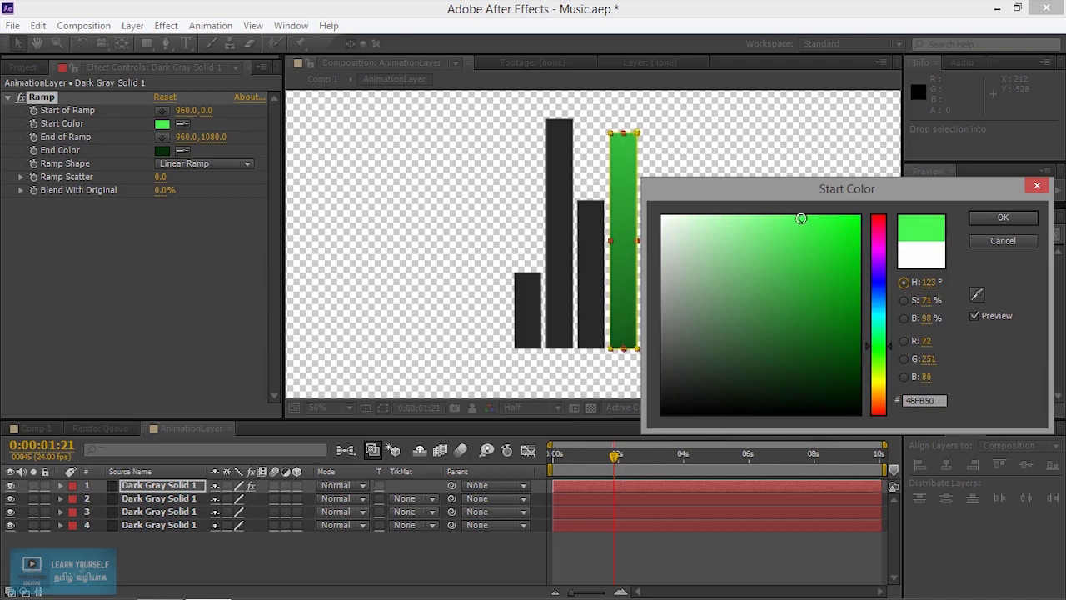
left_click(710, 215)
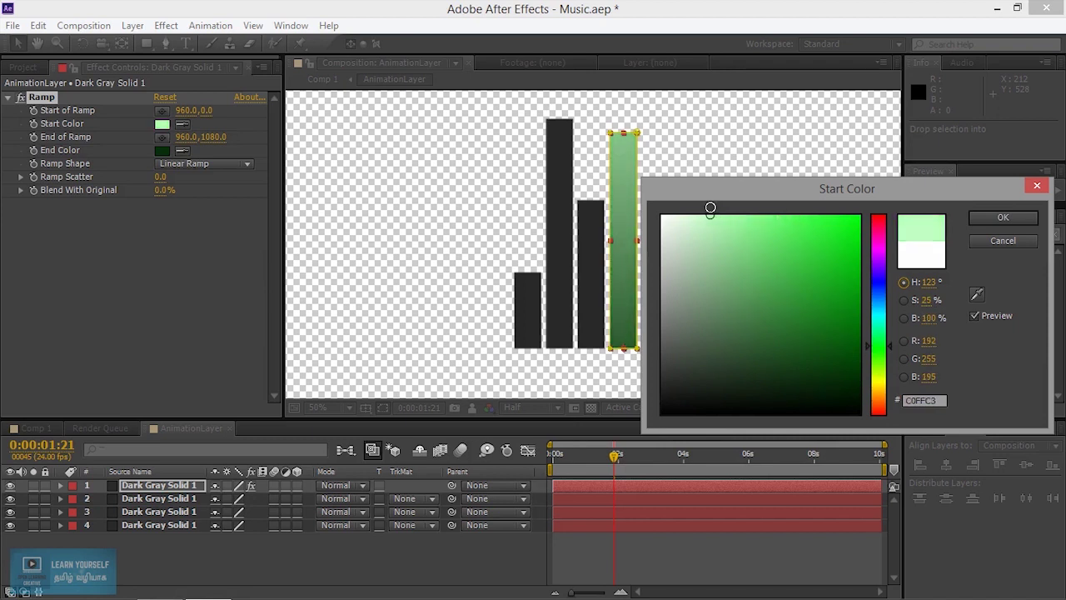
left_click(693, 216)
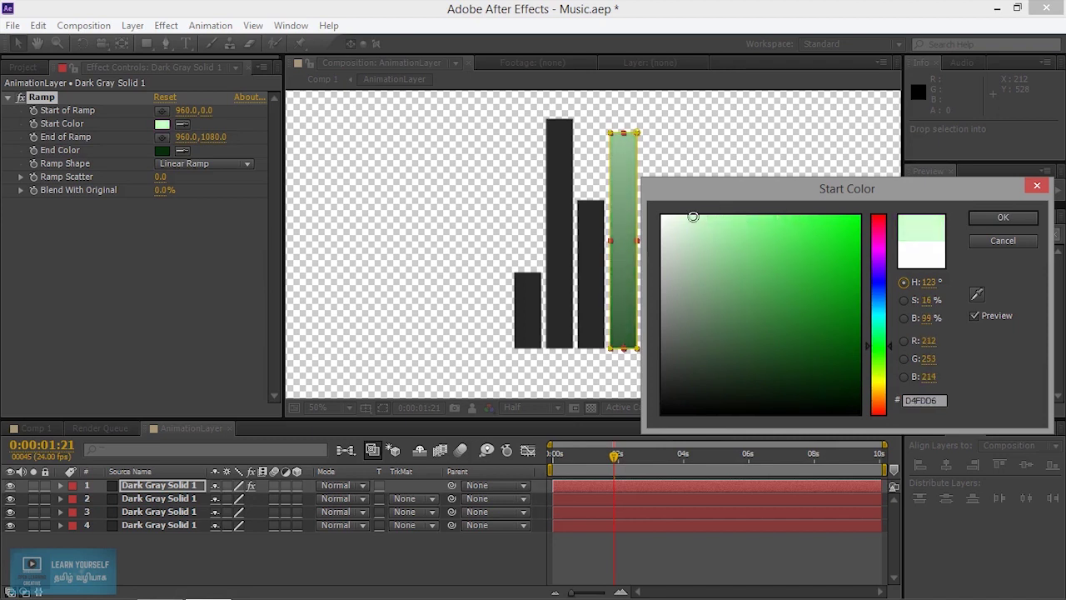
left_click(971, 218)
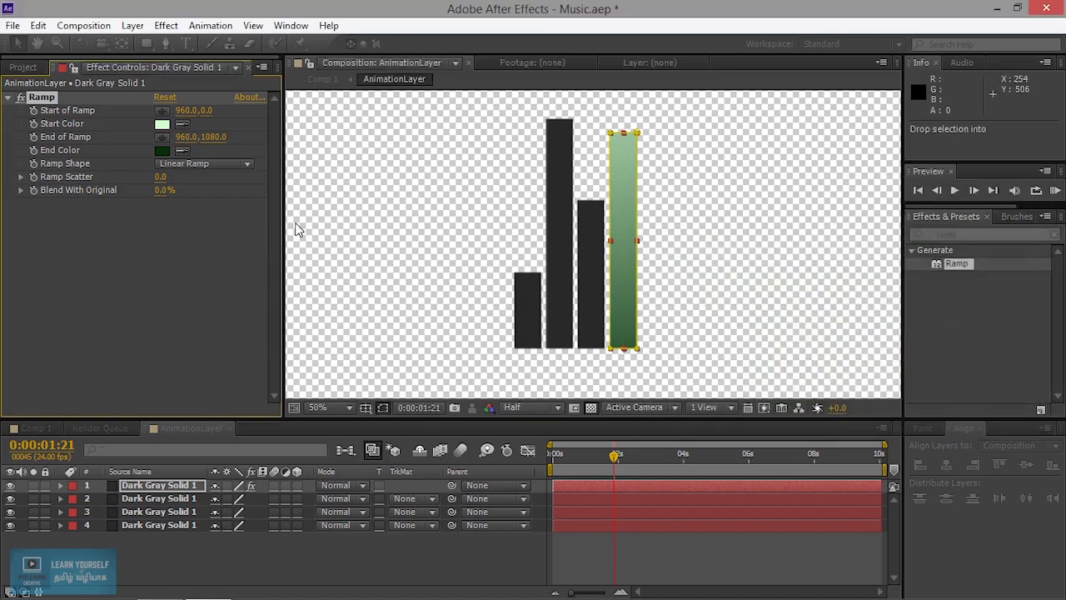
Step: Set the Ramp end colour to near-black green 000B01
left_click(163, 124)
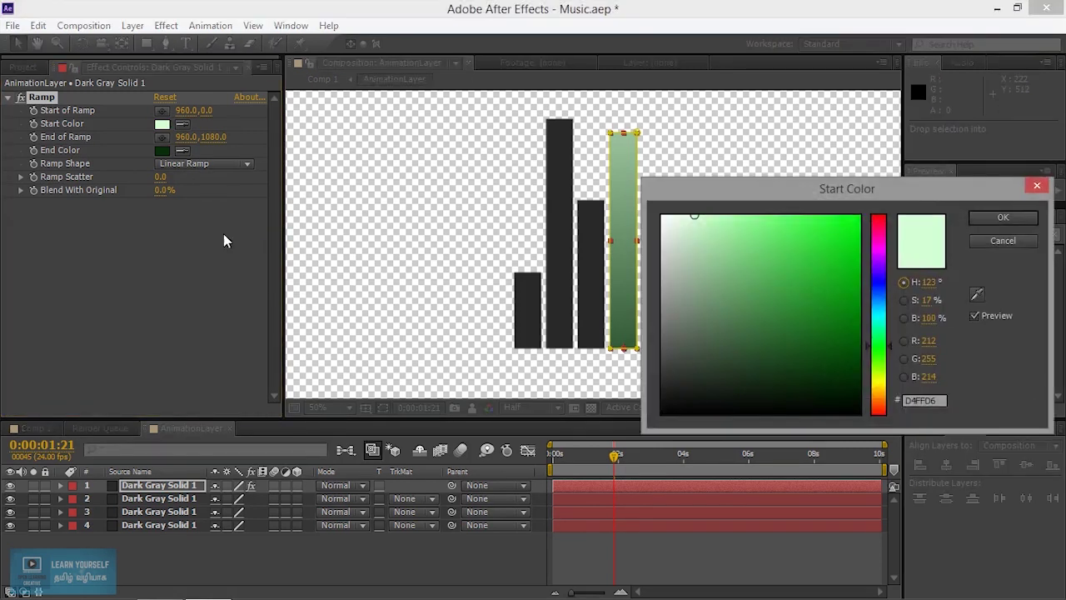
left_click(1015, 222)
left_click(163, 151)
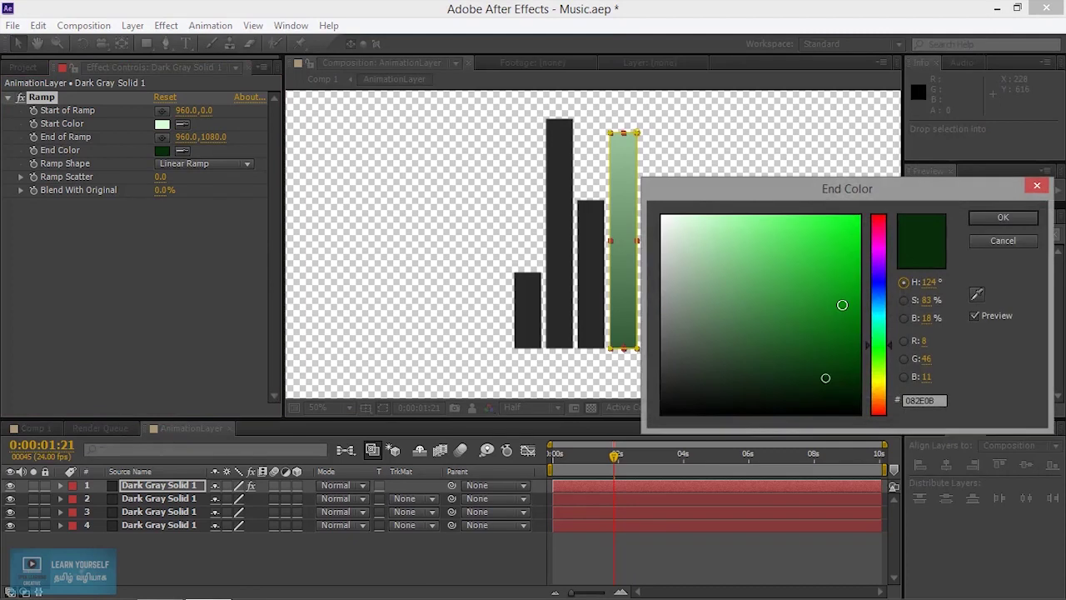
left_click(826, 329)
mouse_move(827, 326)
left_mouse_down()
mouse_move(769, 281)
mouse_move(860, 319)
left_mouse_up()
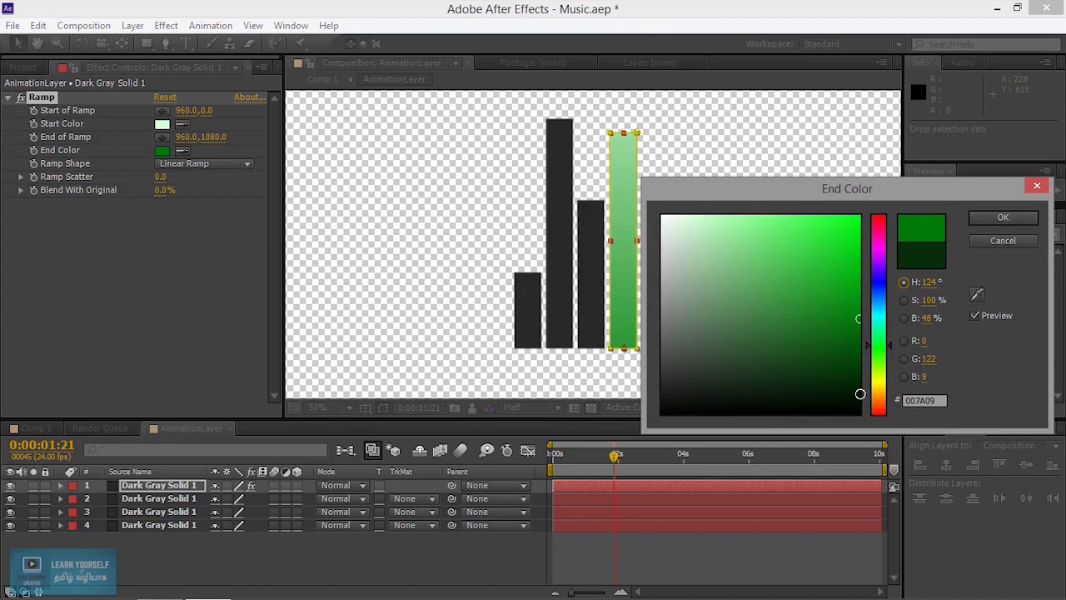
mouse_move(858, 318)
left_mouse_down()
mouse_move(833, 376)
mouse_move(795, 378)
mouse_move(771, 408)
mouse_move(787, 386)
mouse_move(851, 406)
left_mouse_up()
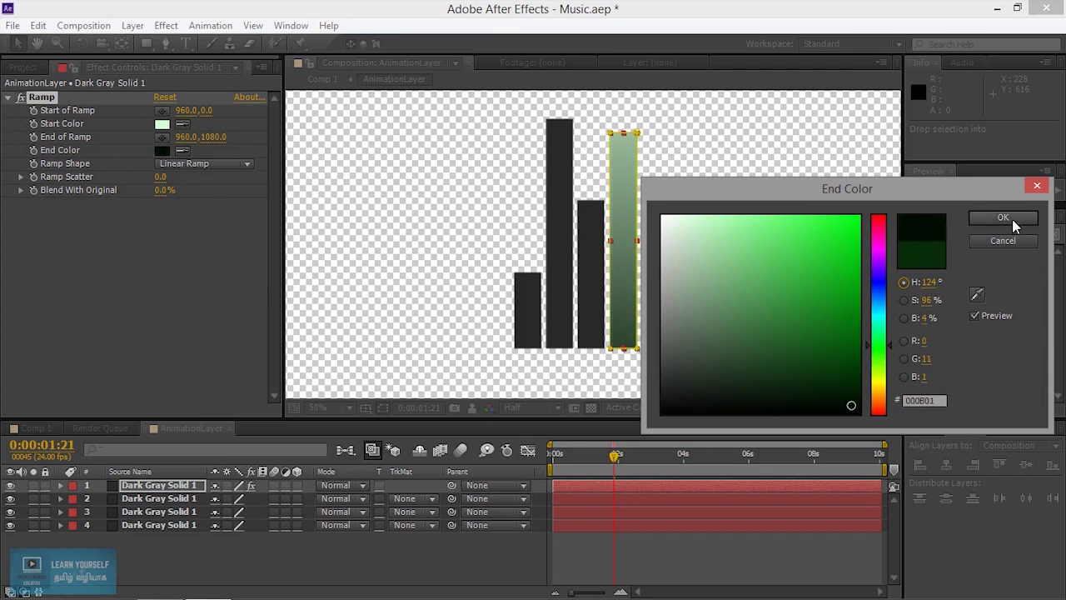
left_click(924, 401)
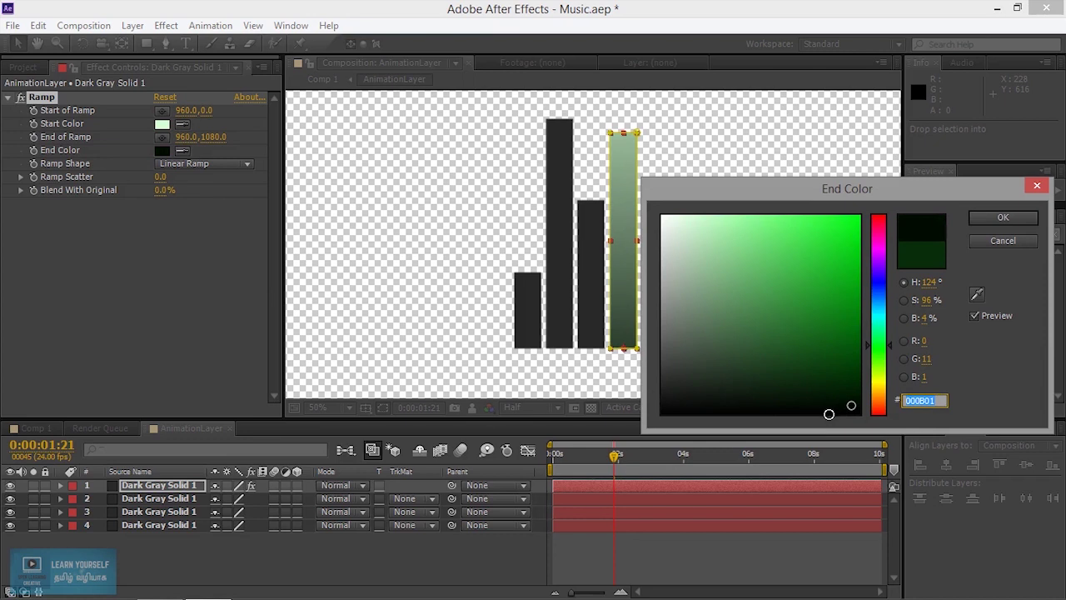
left_click(998, 217)
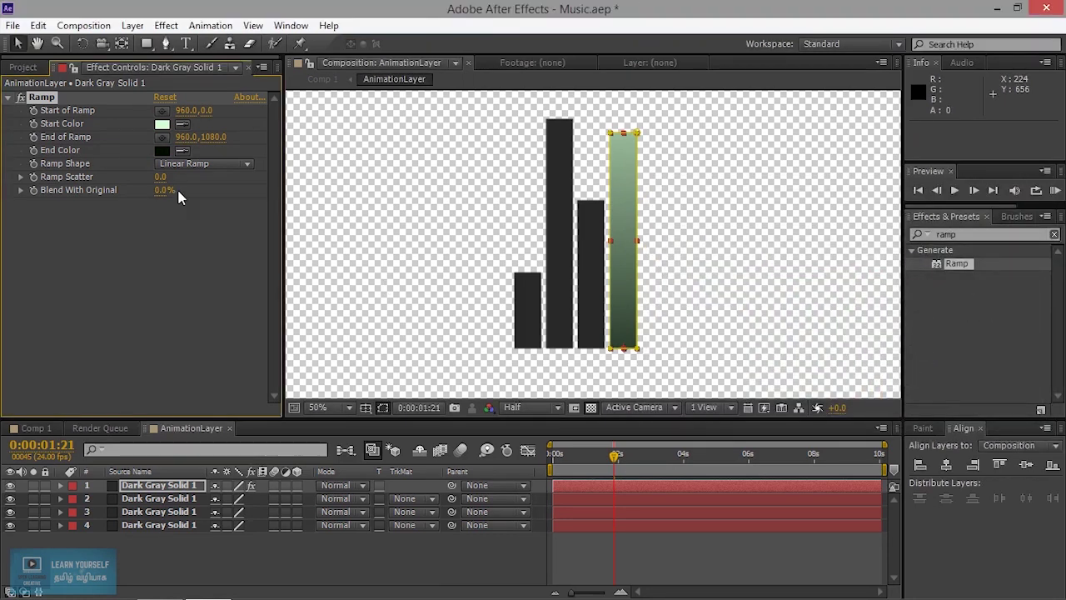
left_click(173, 322)
Step: Select the original Ramp effect, removing an accidental Ramp 2 duplicate
left_click(52, 102)
key("ctrl+d")
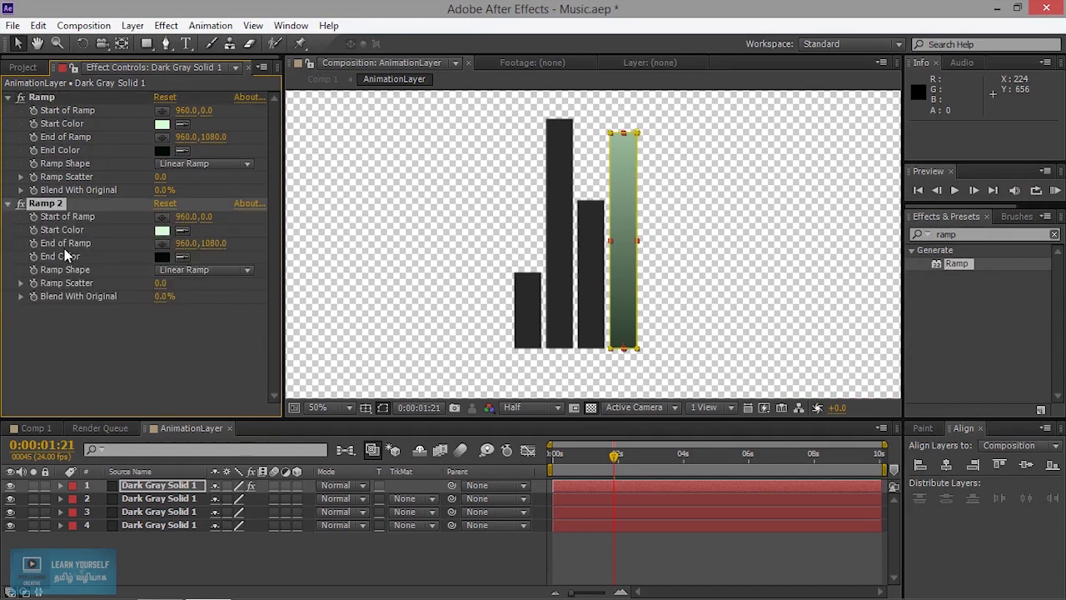
key("Delete")
left_click(40, 99)
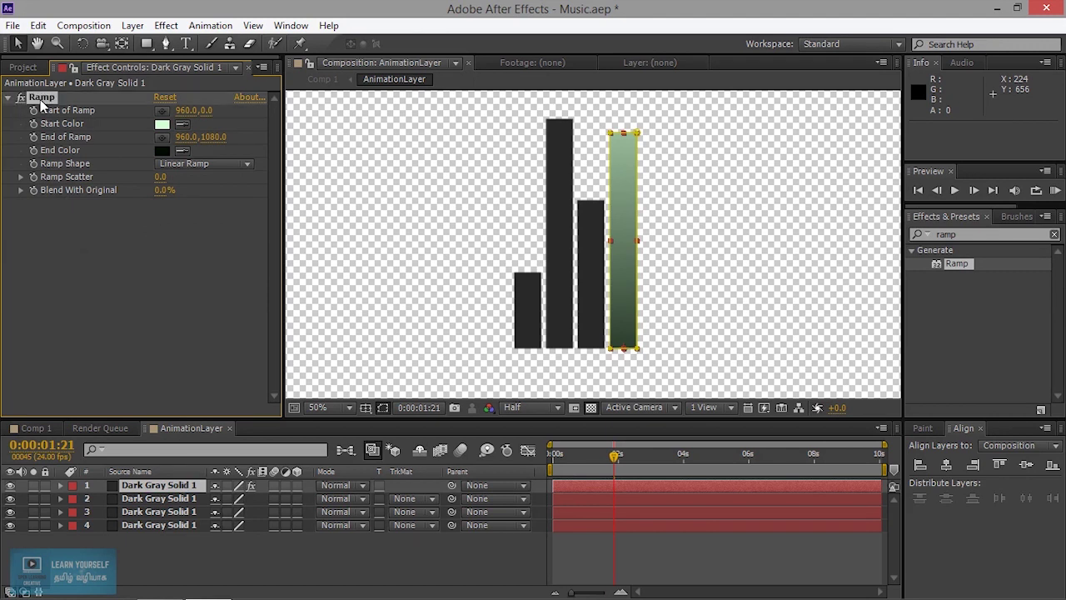
Step: Paste the Ramp onto layers 2, 3 and 4, then return to Comp 1 at 0s
left_click(166, 499)
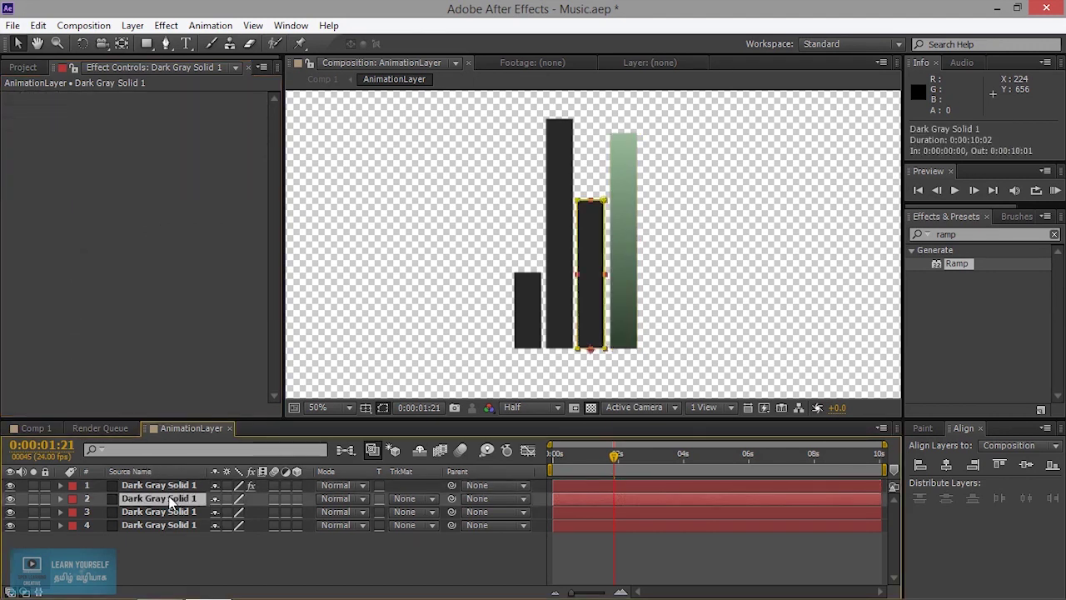
key("ctrl+v")
left_click(172, 512)
key("ctrl+v")
left_click(171, 525)
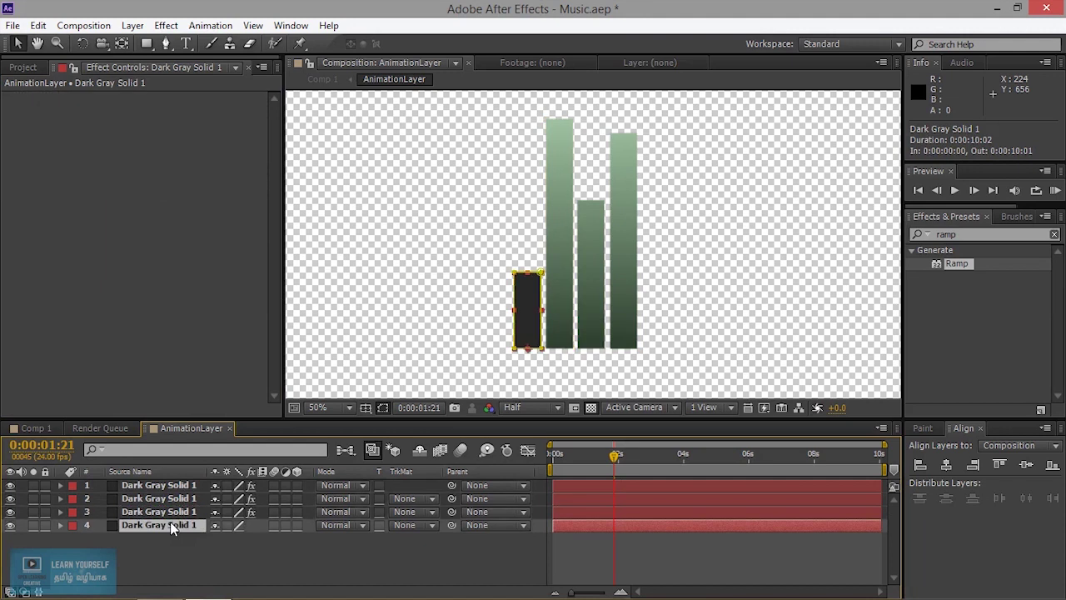
key("ctrl+v")
left_click(175, 579)
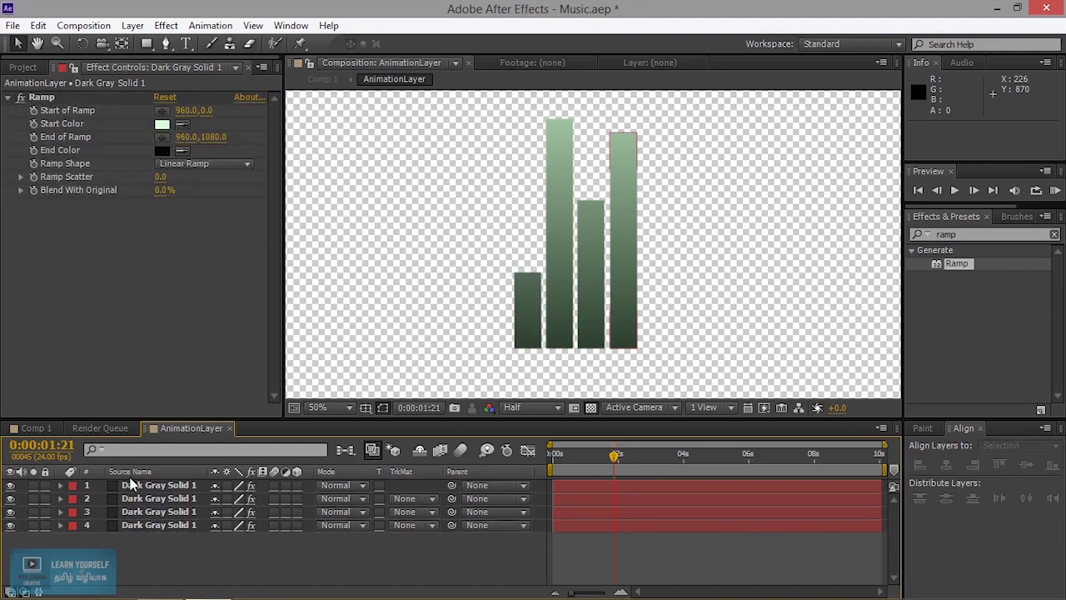
left_click(36, 428)
left_click(554, 455)
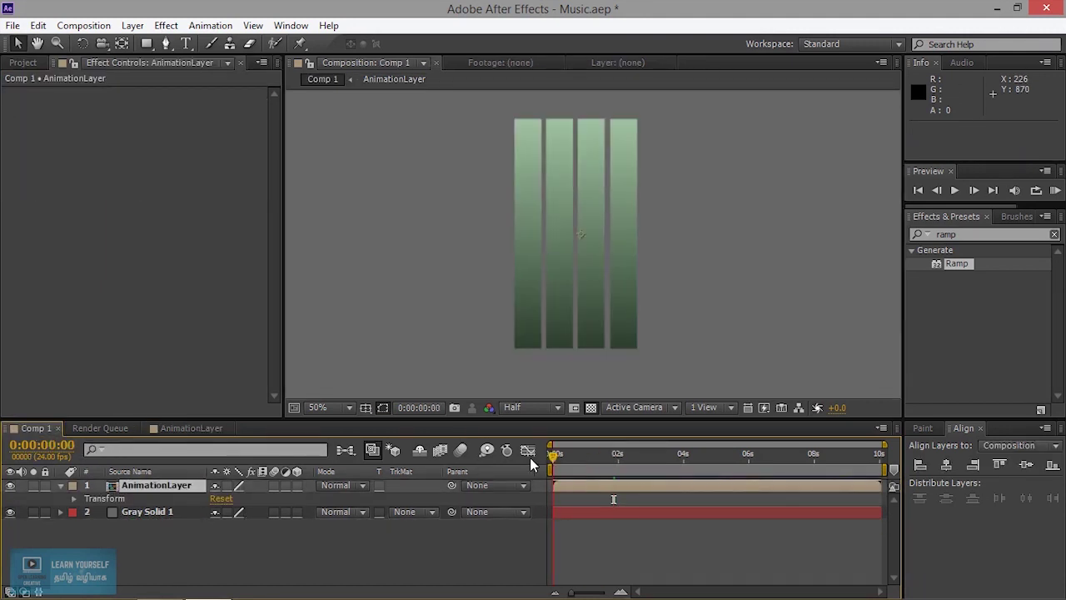
Step: Play and stop the Comp 1 preview, then reopen the AnimationLayer precomp
left_click(954, 191)
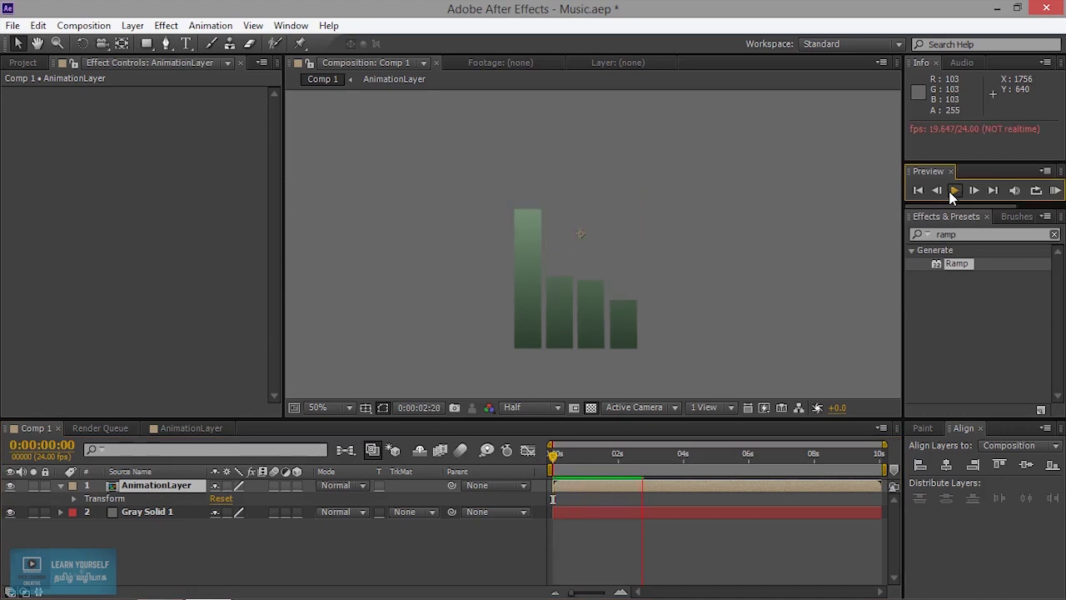
left_click(573, 315)
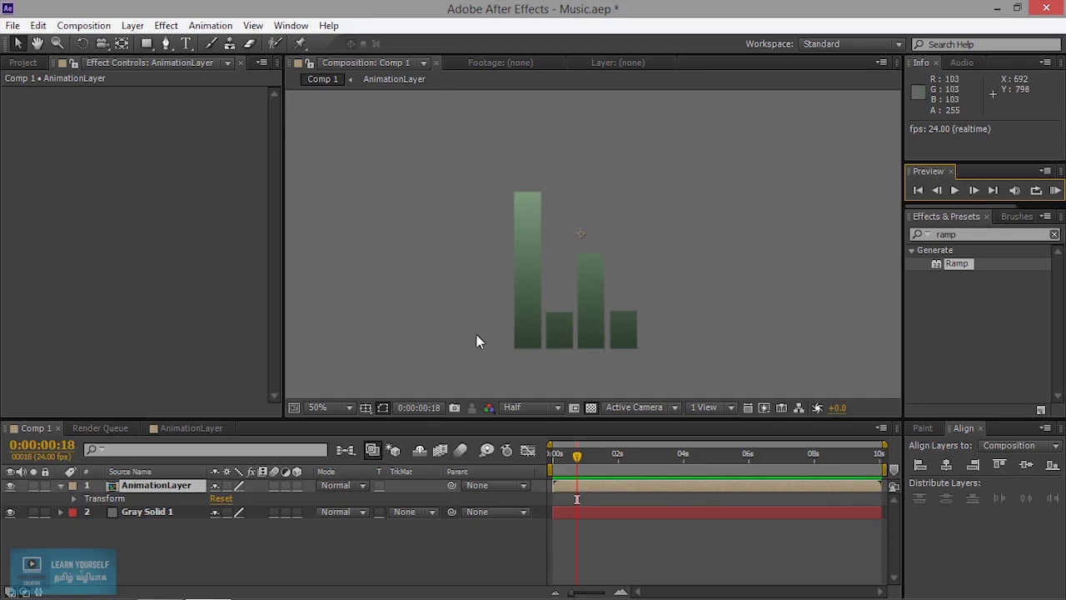
left_click(280, 539)
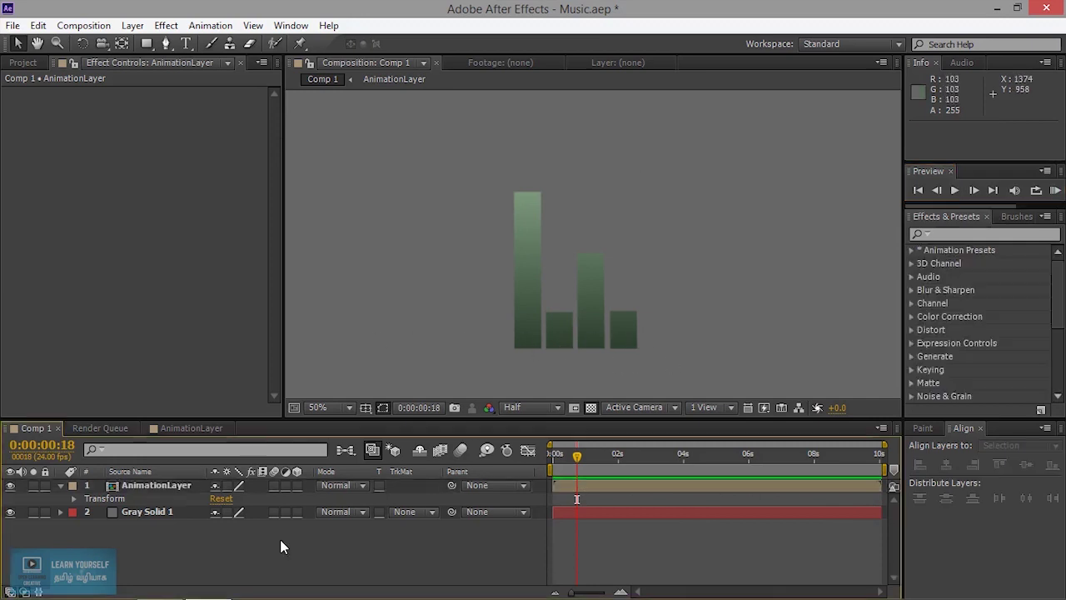
left_click(167, 511)
double_click(163, 486)
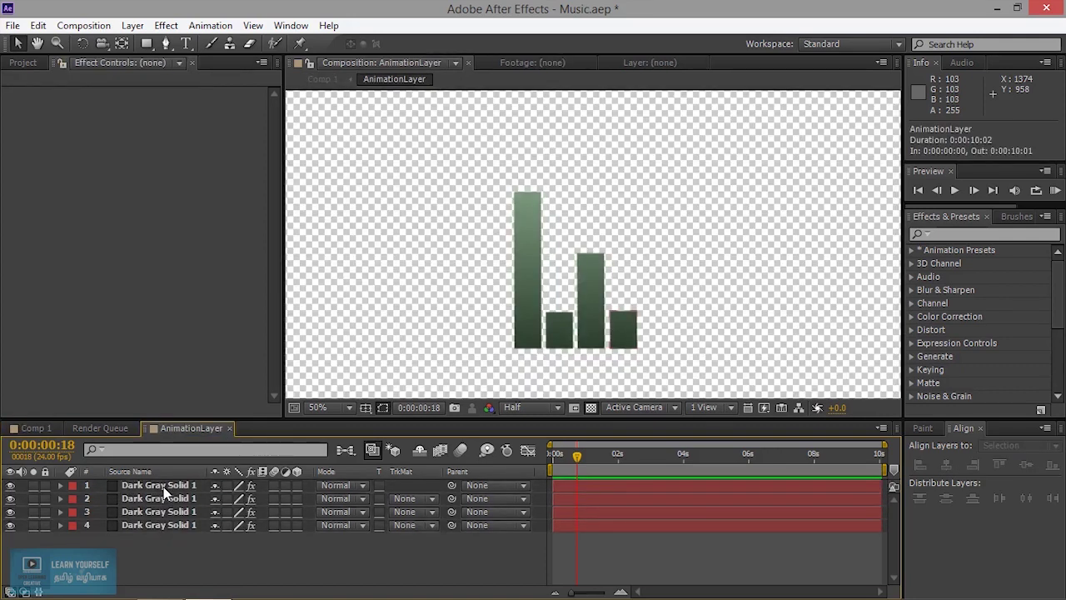
Step: Search 'car' and apply Card Wipe to the right-hand bar layer
left_click(140, 511)
left_click(965, 235)
type("car")
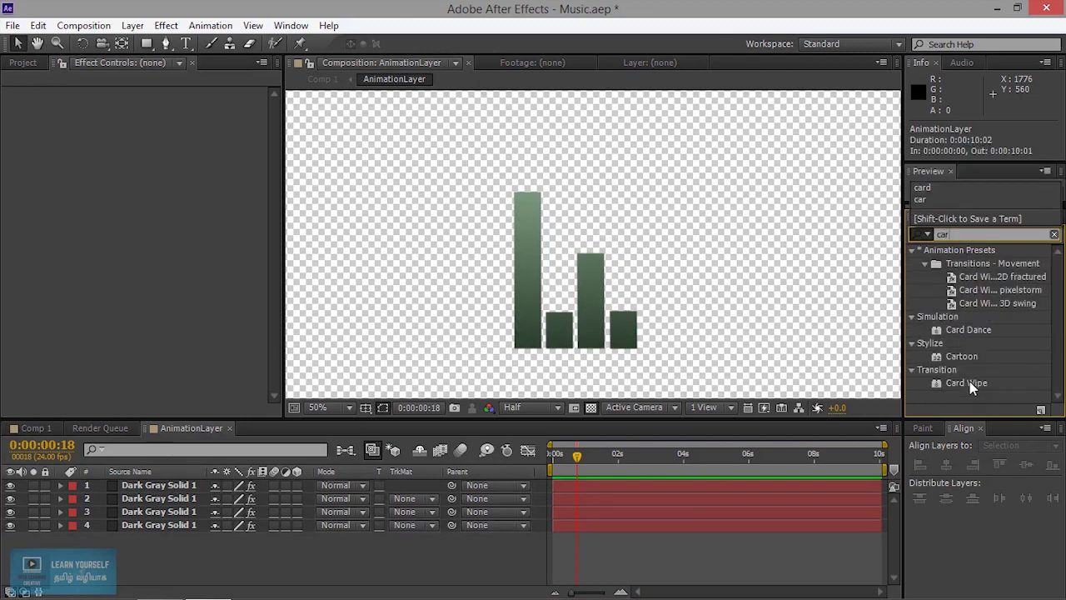
left_click_drag(971, 385, 185, 488)
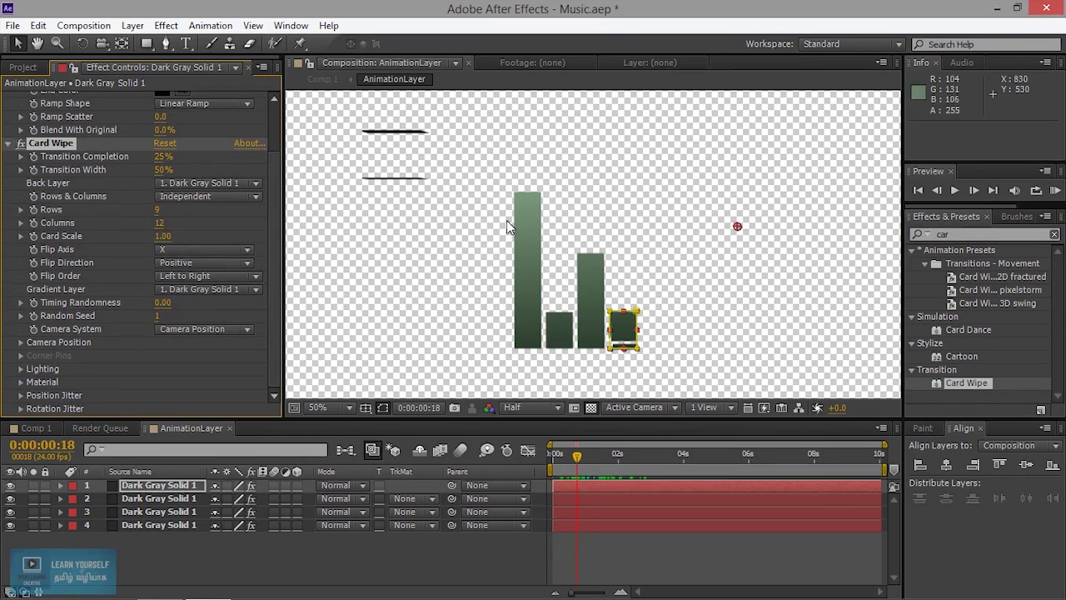
Step: Set Card Wipe to 66 Rows and 1 Column, then move to about 4 seconds
left_click(159, 209)
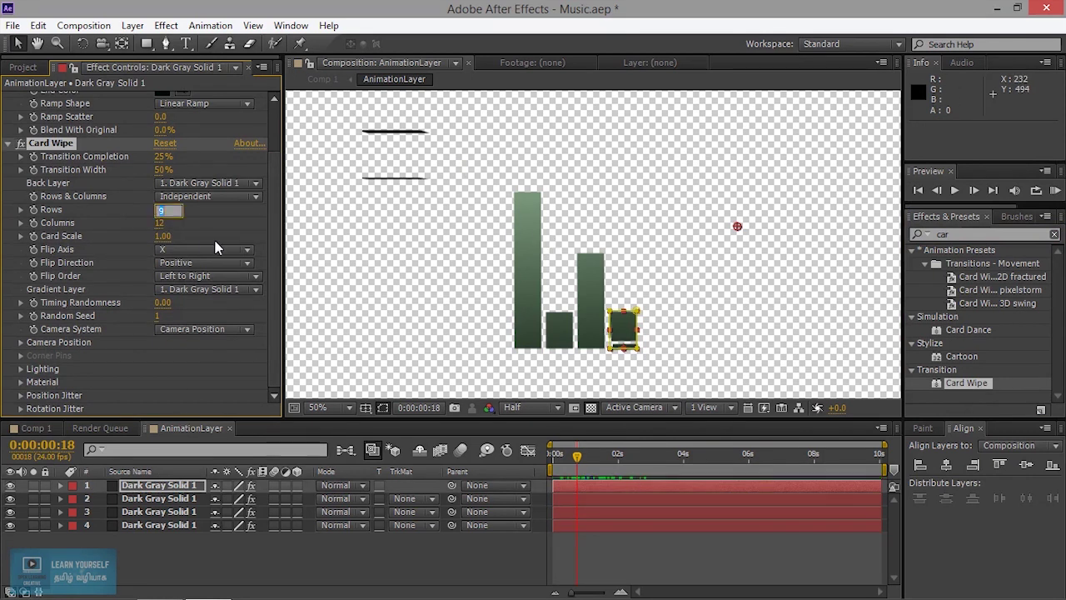
type("01")
key("Return")
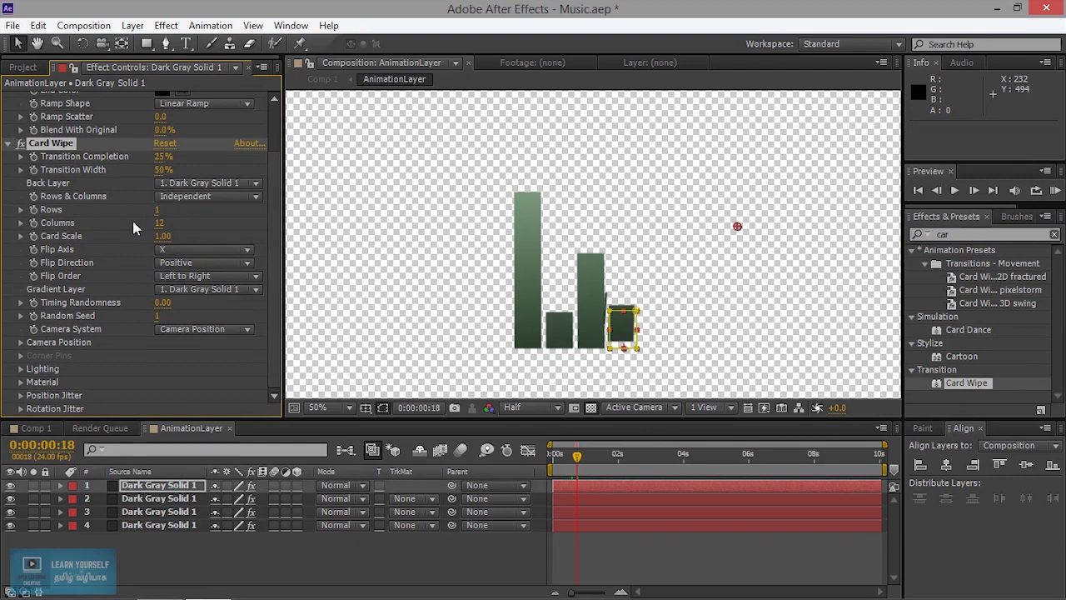
left_click(158, 210)
key("Return")
mouse_move(159, 223)
left_mouse_down()
mouse_move(142, 223)
mouse_move(187, 229)
left_mouse_up()
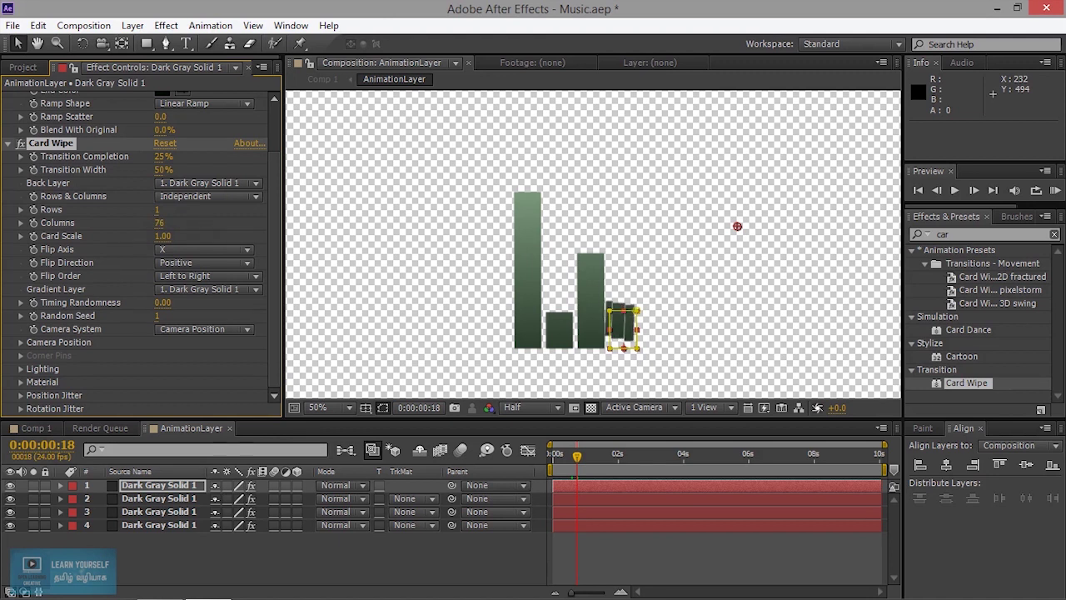
left_click(167, 223)
type("0")
key("Return")
left_click_drag(159, 210, 218, 239)
mouse_move(576, 455)
left_mouse_down()
mouse_move(707, 453)
mouse_move(663, 454)
left_mouse_up()
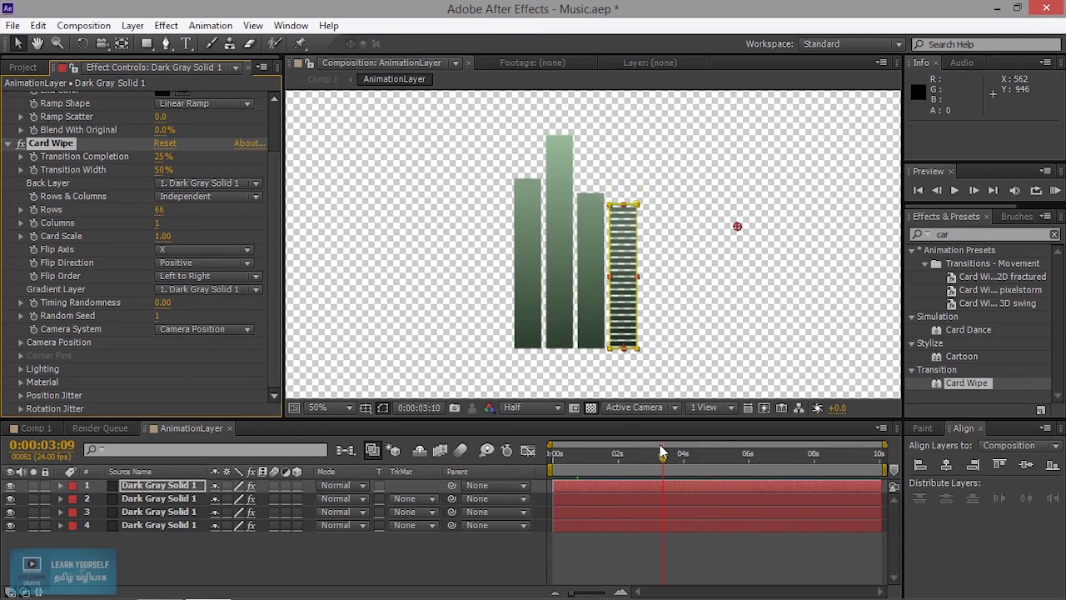
right_click(46, 144)
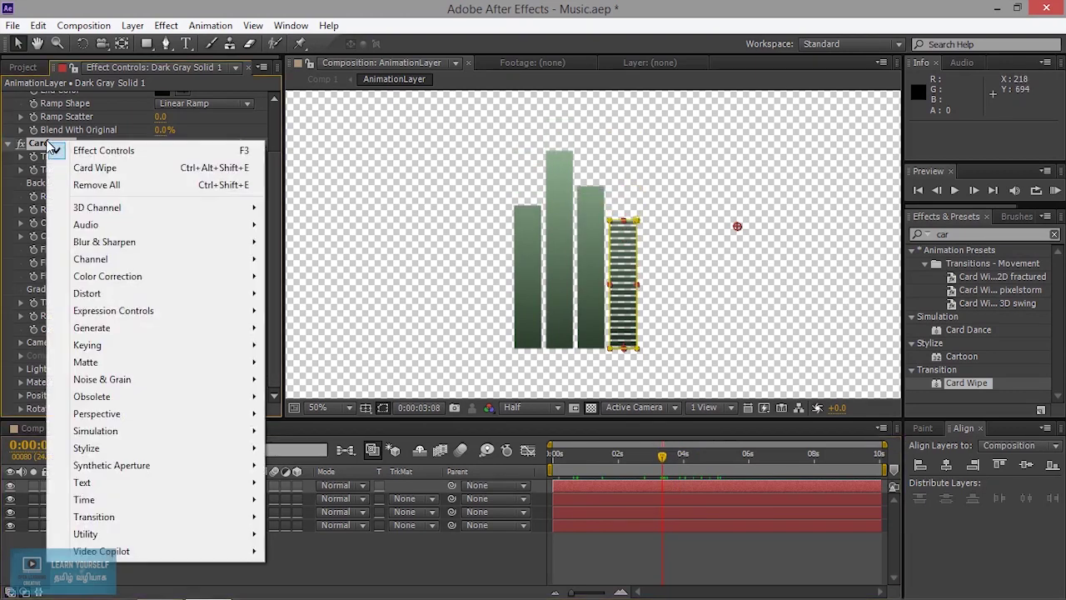
Step: Copy layer 1's Card Wipe effect and paste it onto layers 2 and 3
left_click(37, 147)
key("ctrl+c")
left_click(156, 499)
key("ctrl+v")
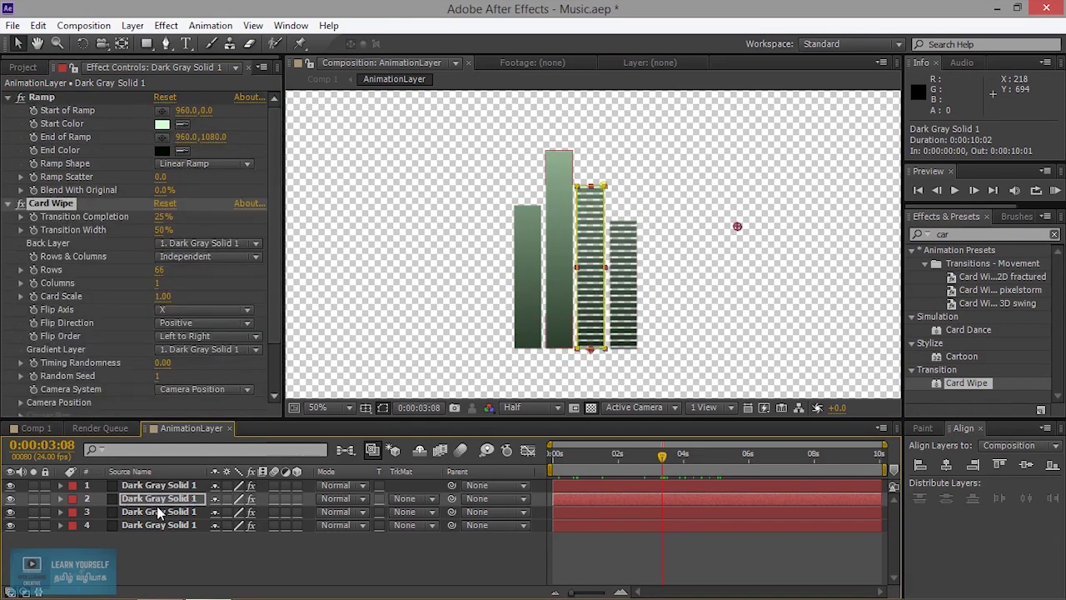
left_click(159, 512)
key("ctrl+v")
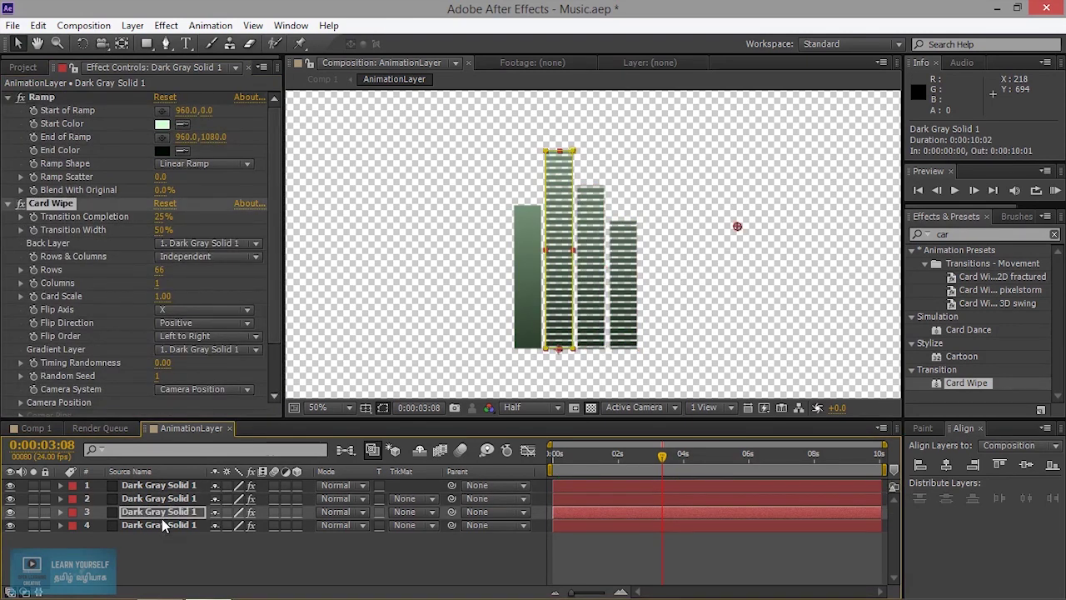
Step: Paste the same Card Wipe onto layer 4, then return to Comp 1
left_click(161, 526)
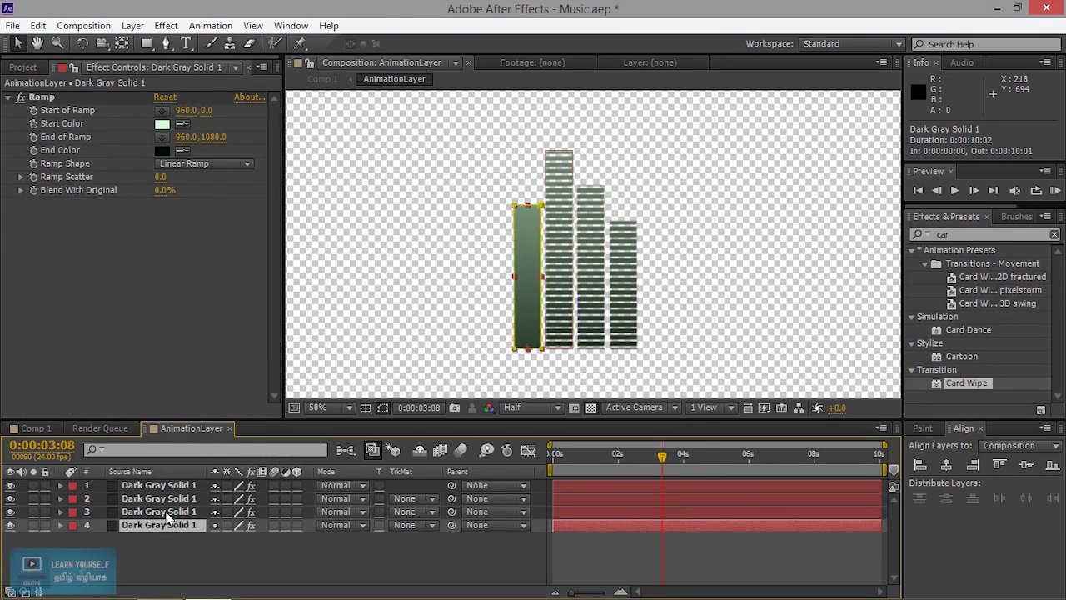
left_click(162, 511)
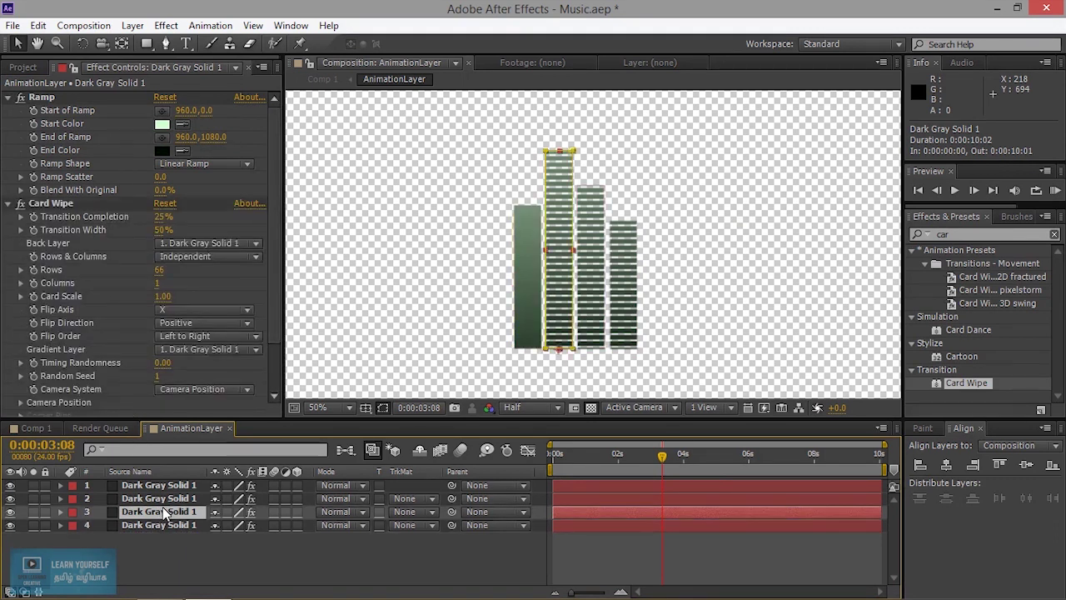
scroll(134, 357, "down", 3)
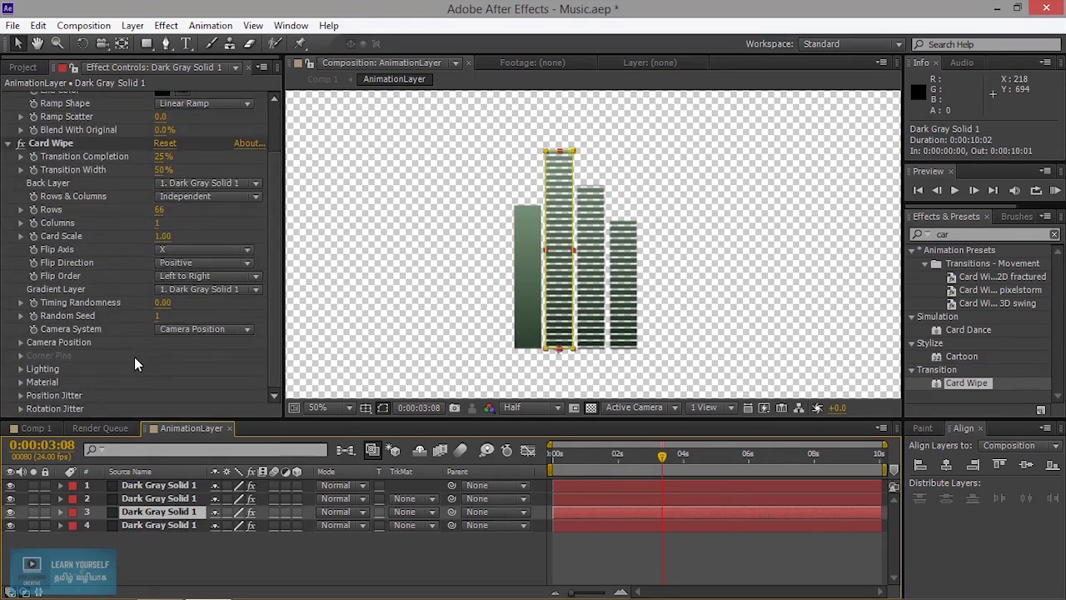
left_click(167, 524)
key("ctrl+v")
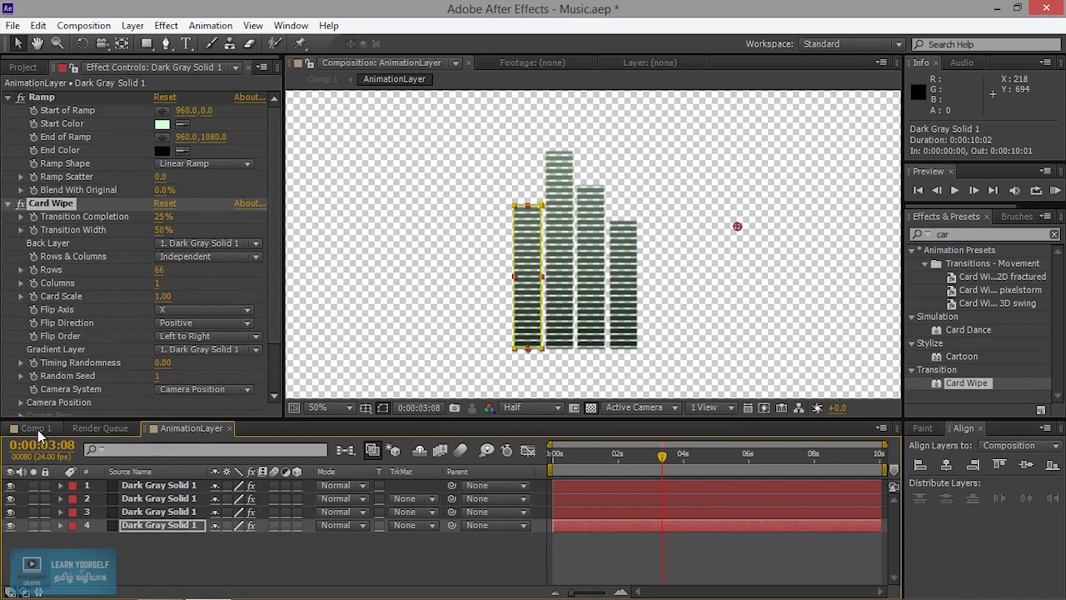
left_click(38, 430)
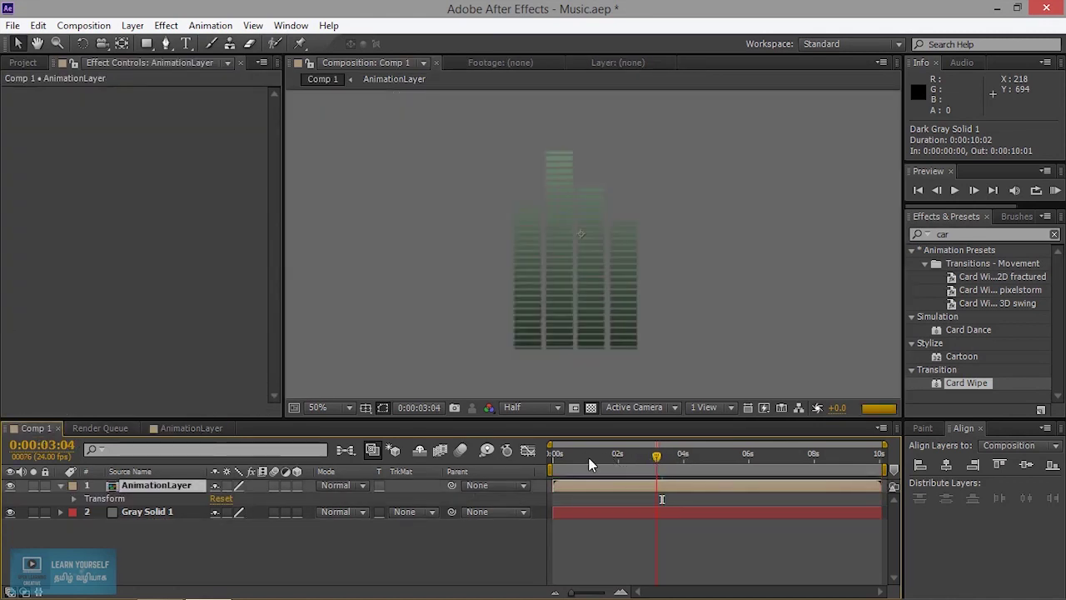
Step: Move to about two seconds and play a preview of the four striped bars bouncing
left_click(623, 459)
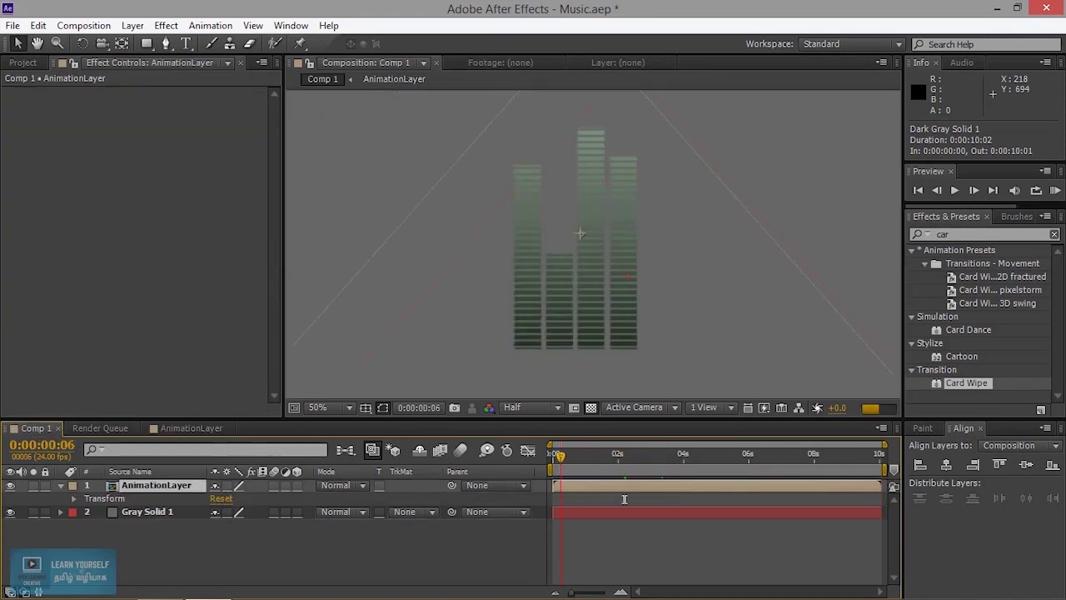
left_click(955, 190)
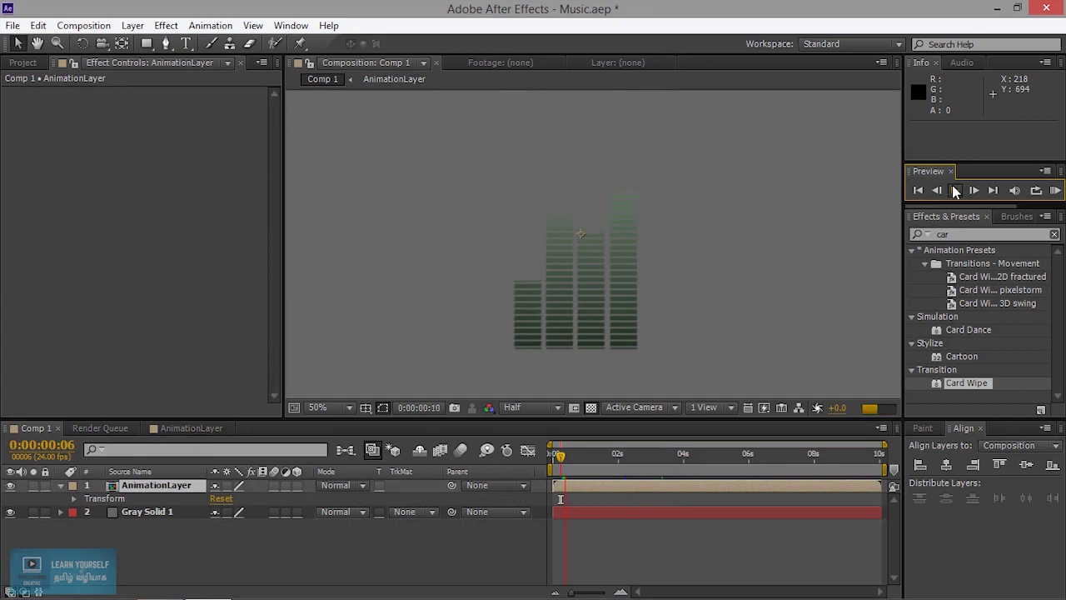